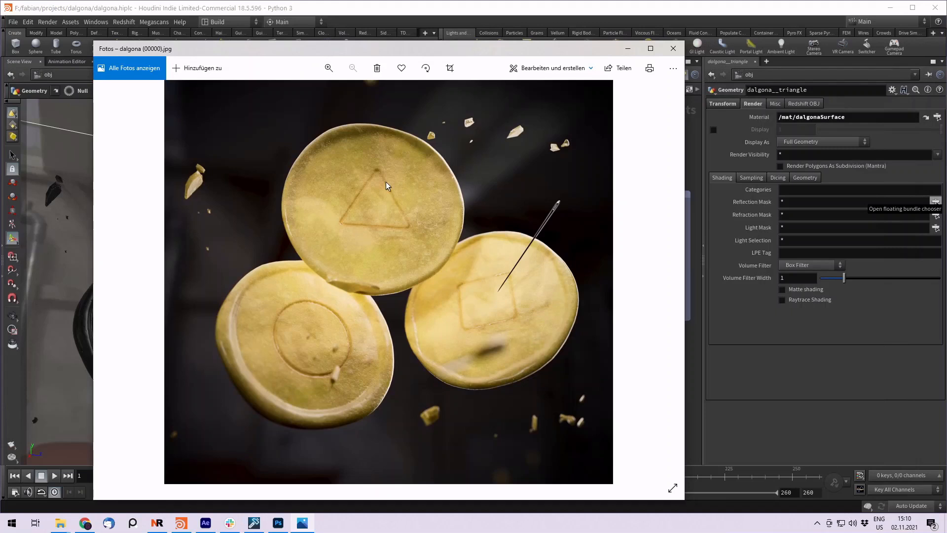
# Step: Close the reference render of the cookies and open the dalgona__triangle geometry network
pyautogui.click(673, 49)
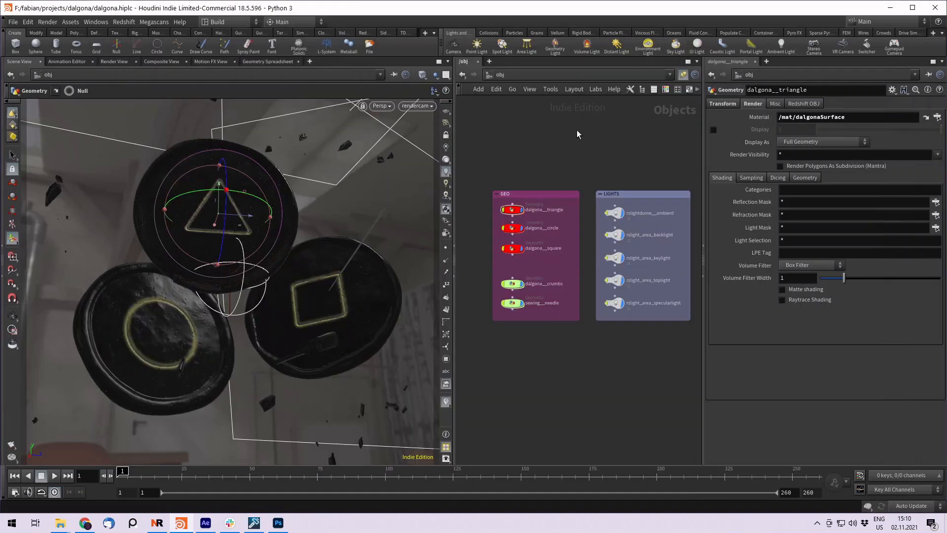
pyautogui.moveTo(579, 129); pyautogui.dragTo(574, 140, button='middle')
pyautogui.moveTo(534, 170)
pyautogui.mouseDown(button='middle')
pyautogui.moveTo(556, 176)
pyautogui.moveTo(531, 160)
pyautogui.moveTo(507, 170)
pyautogui.moveTo(567, 189)
pyautogui.moveTo(559, 177)
pyautogui.moveTo(548, 181)
pyautogui.mouseUp(button='middle')
pyautogui.scroll(2, 570, 169)
pyautogui.scroll(-2, 525, 160)
pyautogui.scroll(-1, 507, 171)
pyautogui.scroll(3, 567, 189)
pyautogui.scroll(-2, 560, 177)
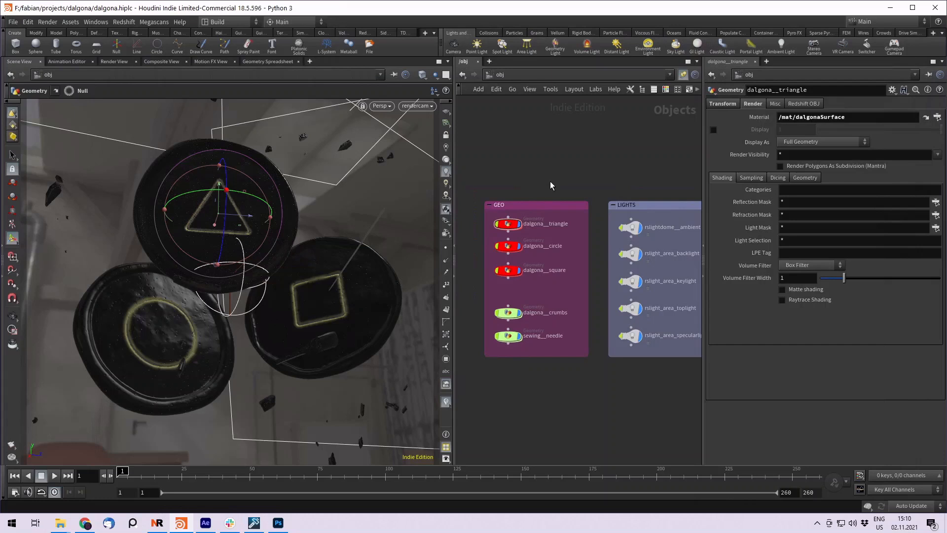
pyautogui.doubleClick(508, 225)
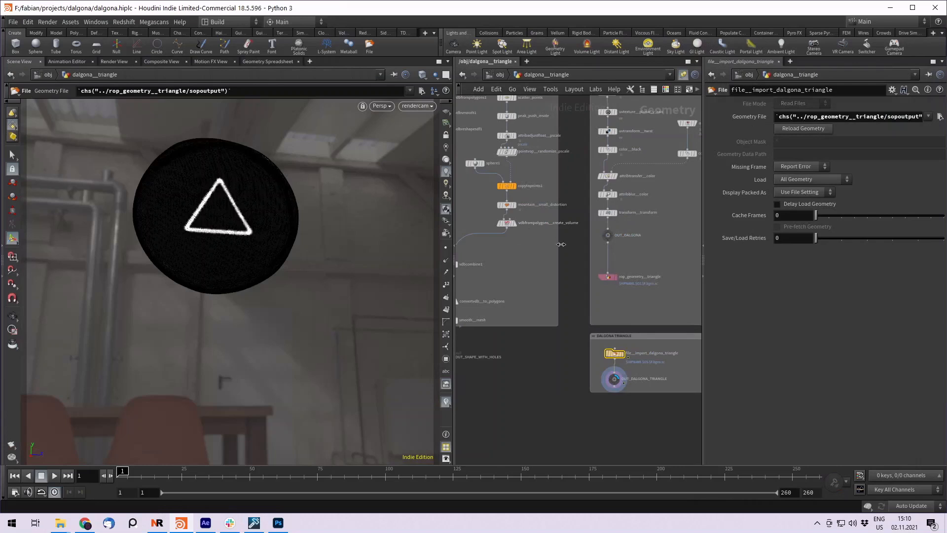
# Step: Examine the dalgona__triangle node groups, from BASIC SHAPE through CUTOUT FORM to CREATING HOLES and VDB
pyautogui.scroll(-6, 562, 244)
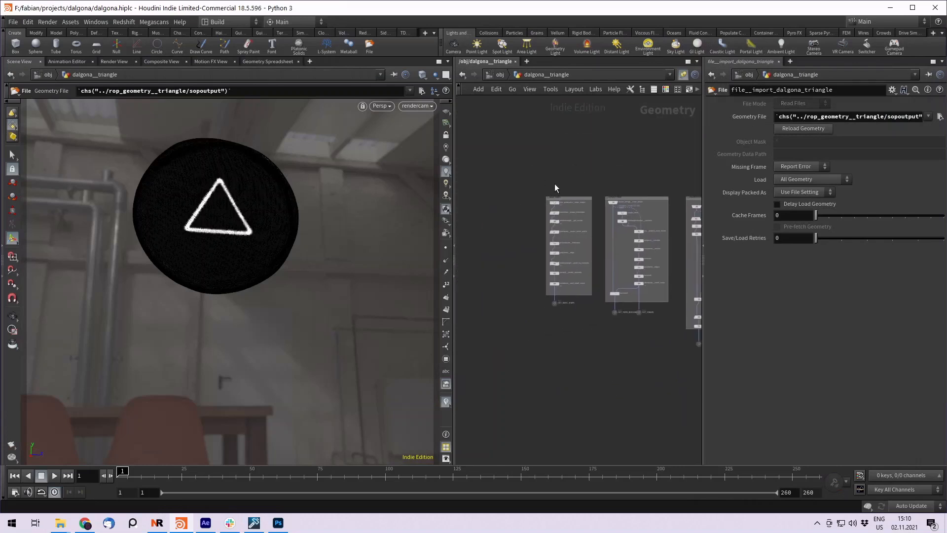
pyautogui.scroll(5, 554, 186)
pyautogui.scroll(-3, 543, 174)
pyautogui.scroll(4, 478, 163)
pyautogui.scroll(-2, 588, 167)
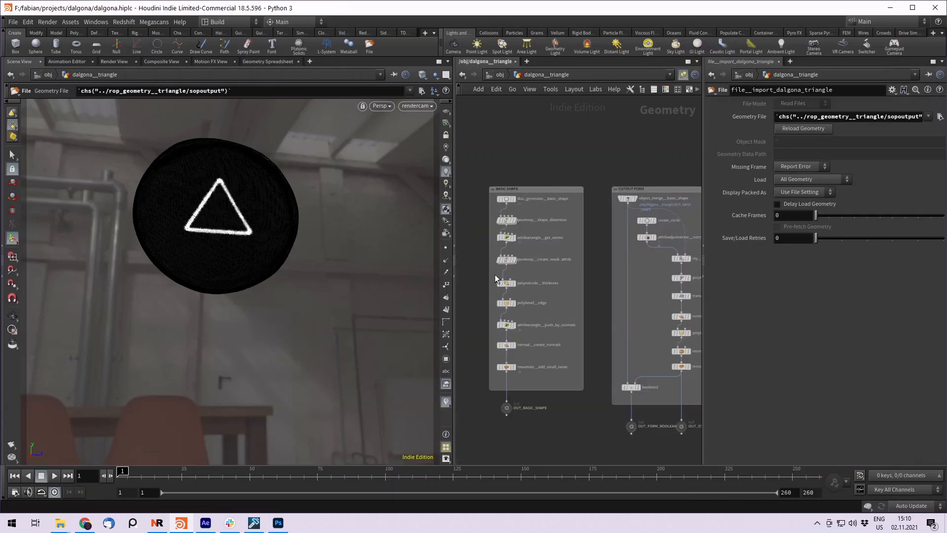
pyautogui.scroll(4, 487, 176)
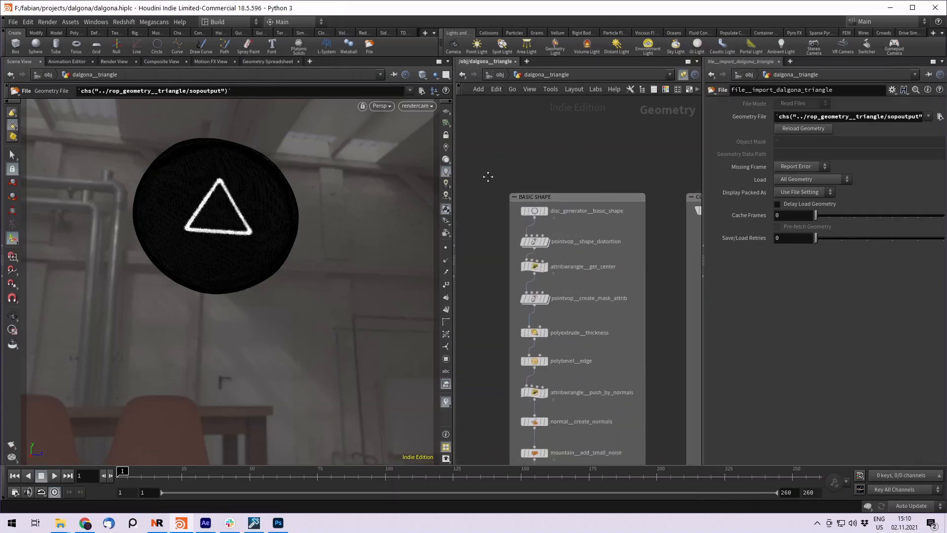
pyautogui.scroll(-3, 561, 178)
pyautogui.scroll(4, 513, 169)
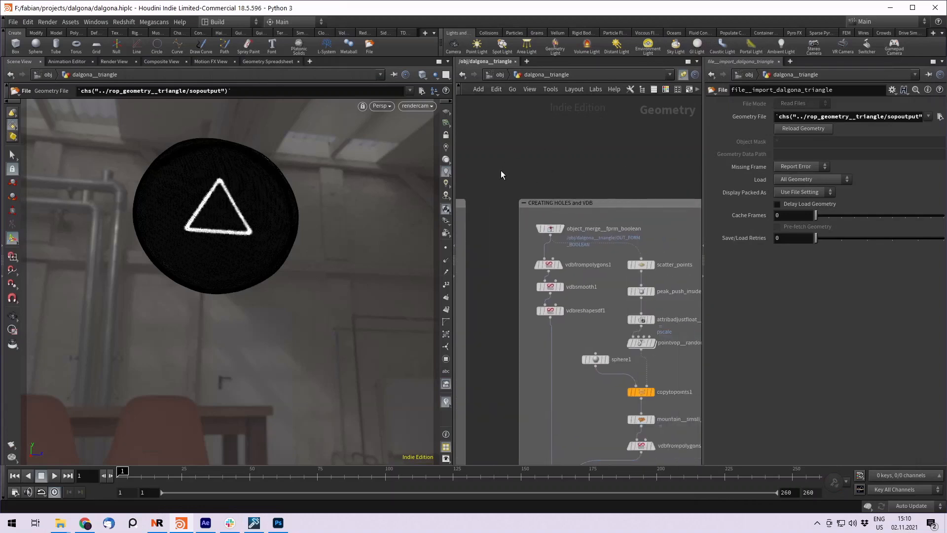
pyautogui.moveTo(698, 178); pyautogui.dragTo(654, 167, button='middle')
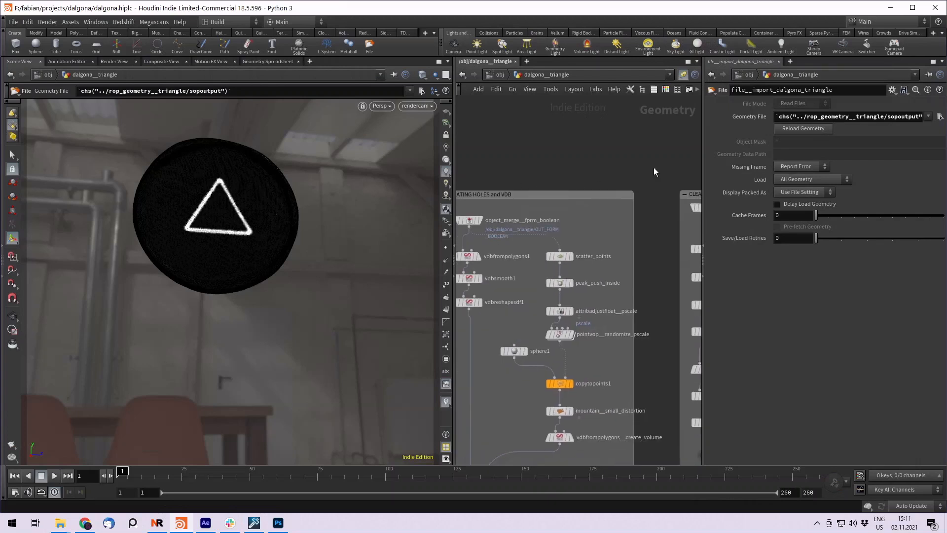
pyautogui.scroll(-3, 676, 168)
pyautogui.moveTo(545, 165); pyautogui.dragTo(641, 163, button='middle')
pyautogui.scroll(-2, 525, 159)
pyautogui.moveTo(546, 167); pyautogui.dragTo(521, 124, button='middle')
pyautogui.scroll(2, 542, 150)
pyautogui.moveTo(475, 143)
pyautogui.mouseDown()
pyautogui.moveTo(475, 357)
pyautogui.moveTo(503, 395)
pyautogui.mouseUp()
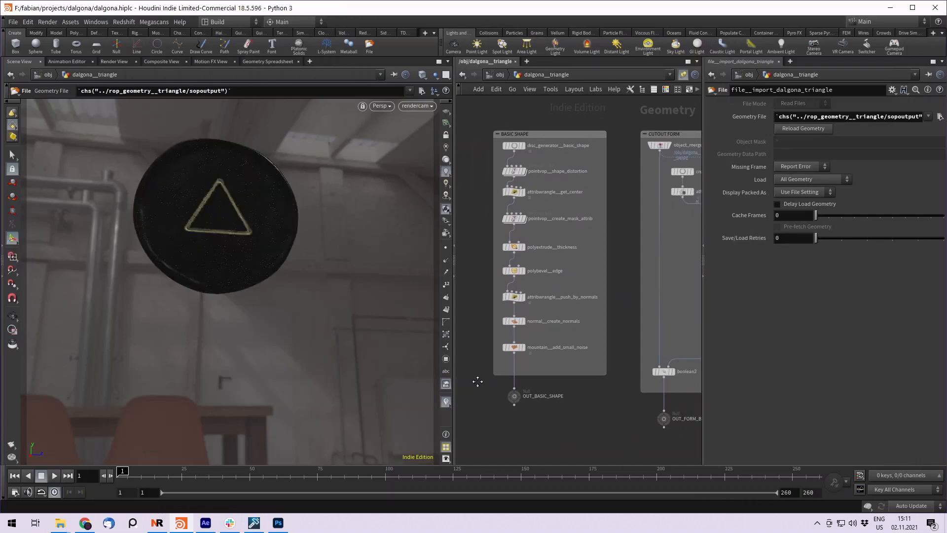
# Step: Examine the CUTOUT FORM node chain and select its OUT_FORM_BOOLEAN output null
pyautogui.moveTo(664, 251); pyautogui.dragTo(591, 289, button='middle')
pyautogui.moveTo(548, 142); pyautogui.dragTo(473, 132, button='middle')
pyautogui.moveTo(544, 150); pyautogui.dragTo(509, 133)
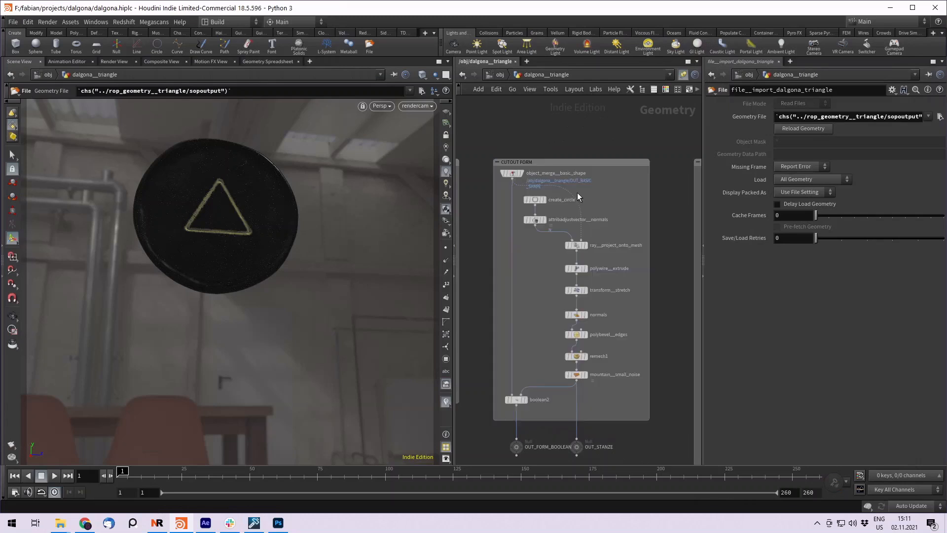
pyautogui.moveTo(638, 442); pyautogui.dragTo(646, 405, button='middle')
pyautogui.moveTo(503, 409); pyautogui.dragTo(502, 406)
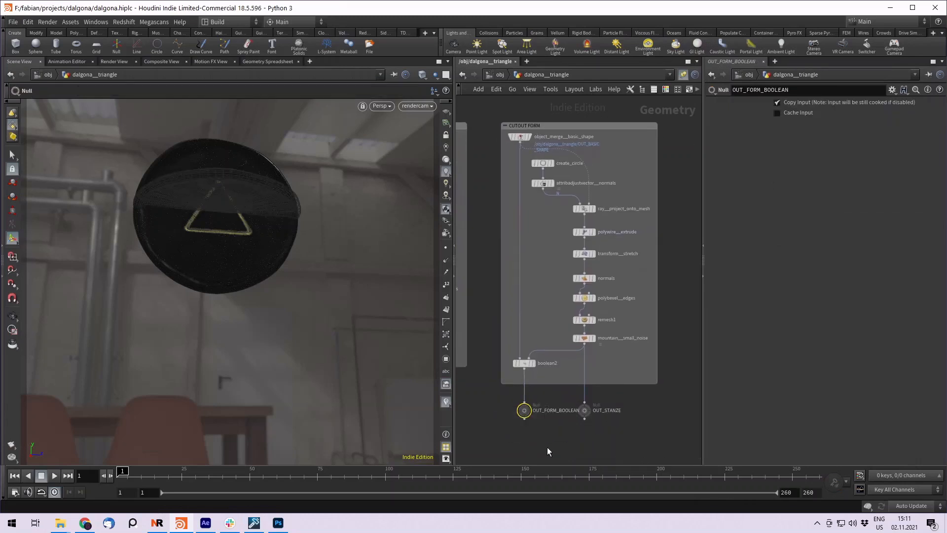
pyautogui.press('h')
# Step: Examine the remaining node groups up to the geometry cache export and the DALGONA TRIANGLE import
pyautogui.moveTo(527, 400); pyautogui.dragTo(436, 380, button='middle')
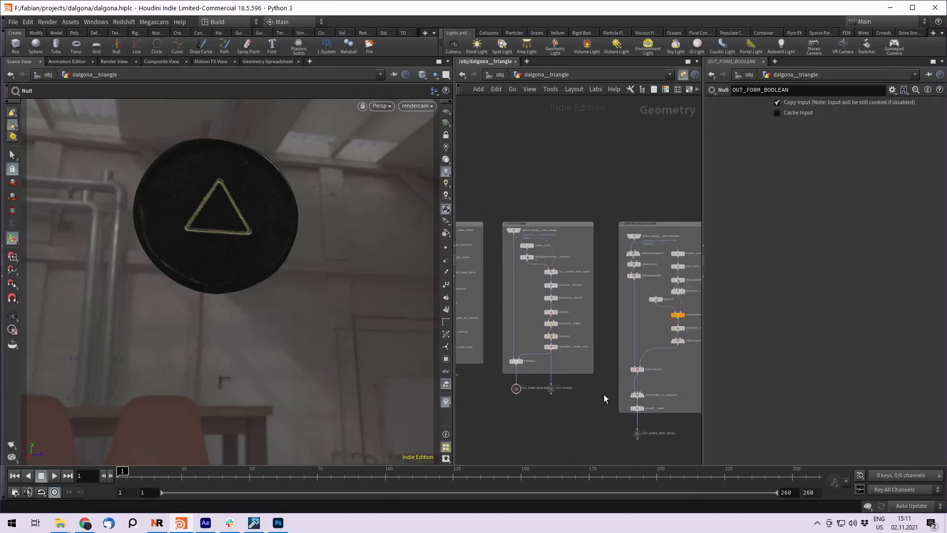
pyautogui.moveTo(603, 394); pyautogui.dragTo(477, 383, button='middle')
pyautogui.moveTo(592, 422); pyautogui.dragTo(489, 376, button='middle')
pyautogui.scroll(4, 524, 401)
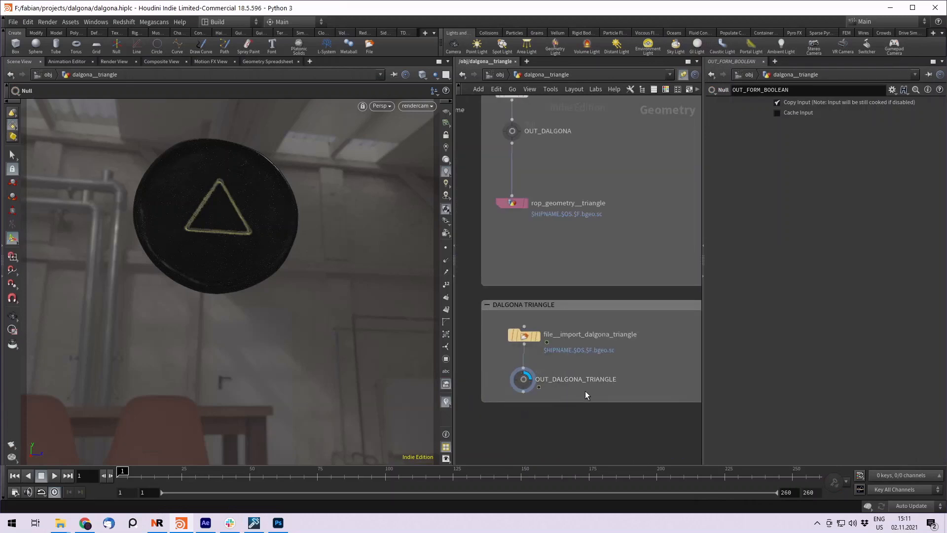
pyautogui.scroll(-2, 611, 419)
pyautogui.scroll(-5, 612, 416)
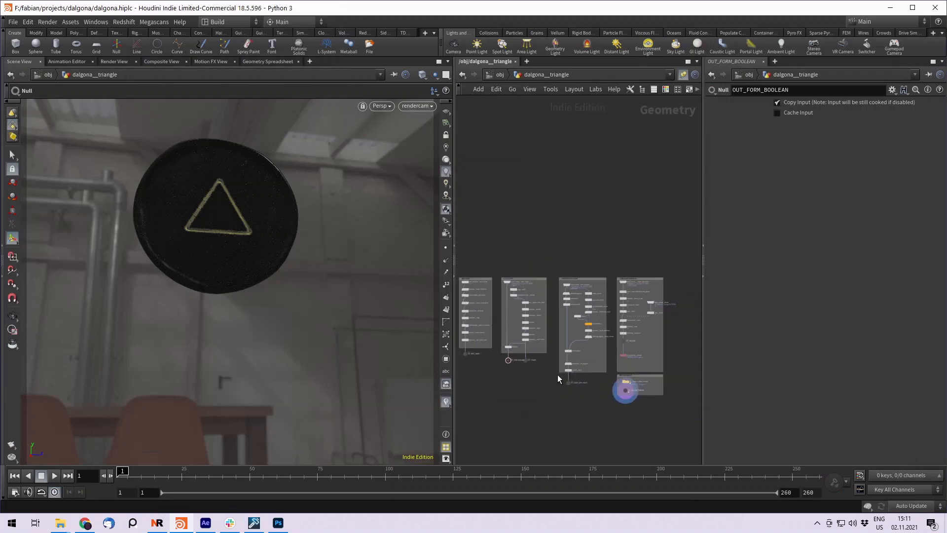
# Step: Display and select disc_generator__basic_shape in the BASIC SHAPE group, framing the disc and checking its wireframe
pyautogui.scroll(2, 568, 256)
pyautogui.scroll(4, 560, 239)
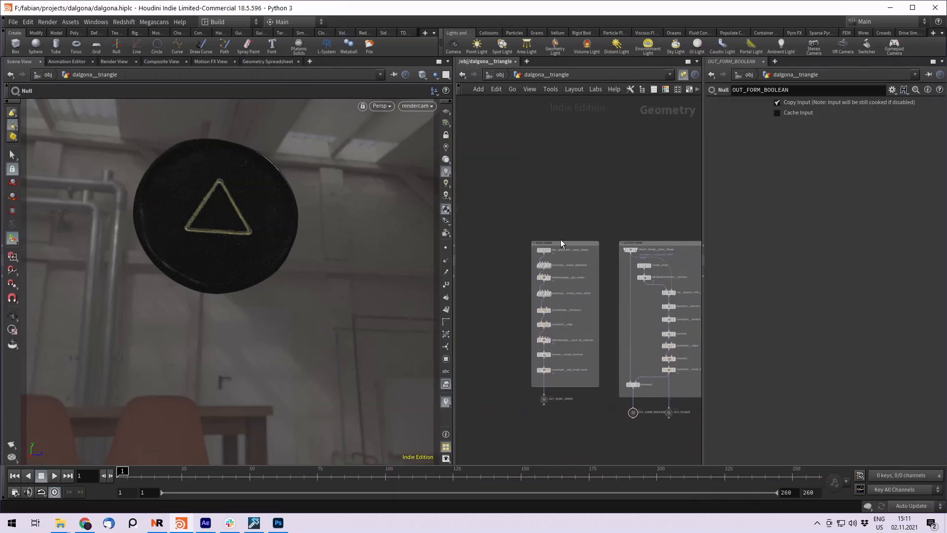
pyautogui.click(558, 270)
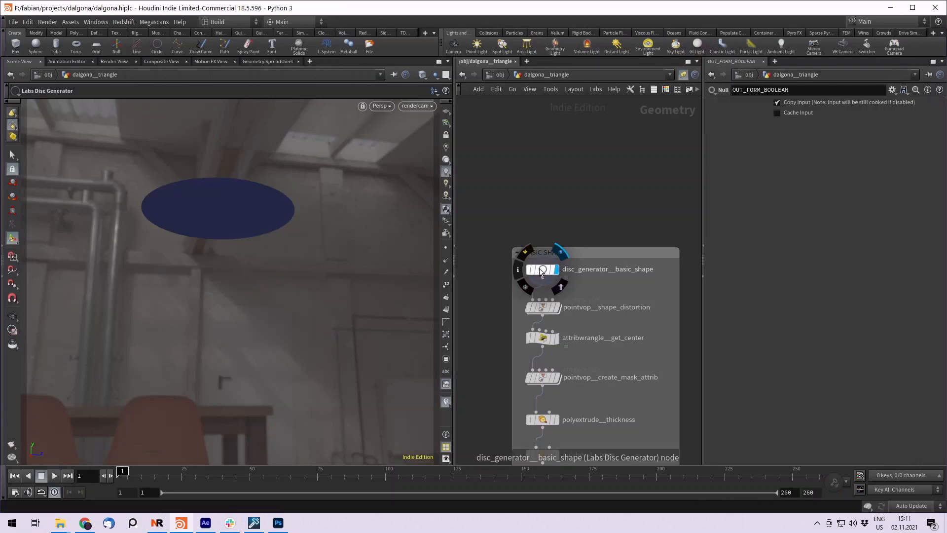
pyautogui.click(544, 269)
pyautogui.hotkey('space', 'g')
pyautogui.moveTo(260, 290)
pyautogui.mouseDown()
pyautogui.moveTo(279, 353)
pyautogui.moveTo(246, 265)
pyautogui.moveTo(249, 279)
pyautogui.mouseUp()
pyautogui.press('w')
pyautogui.press('w')
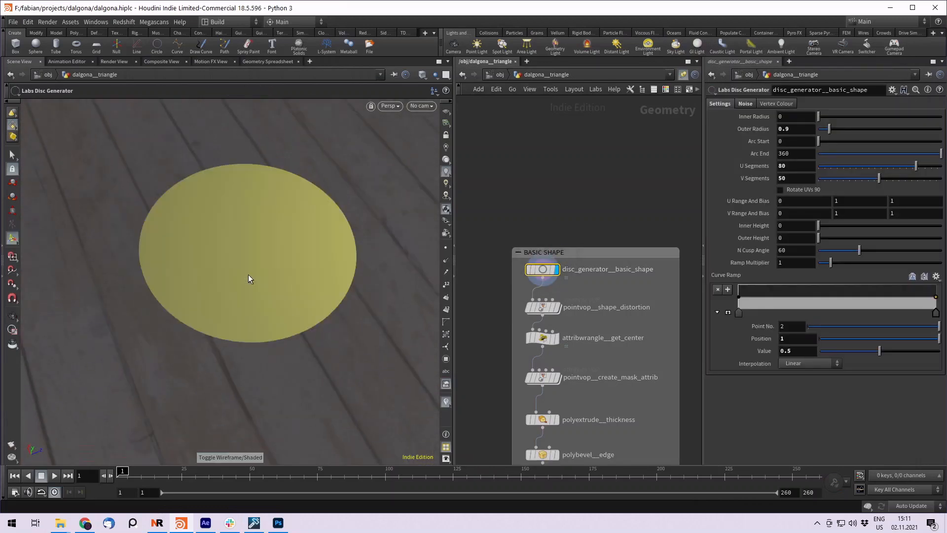
pyautogui.scroll(3, 275, 274)
# Step: Search the available geometry nodes for "disc" to locate the Labs Disc Generator
pyautogui.press('Tab')
pyautogui.write('disc')
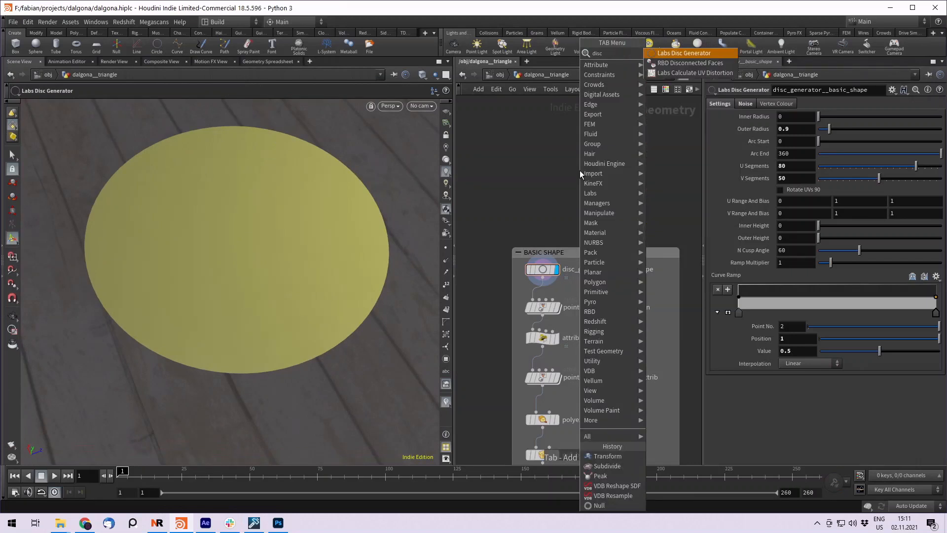
pyautogui.press('Escape')
# Step: Inspect the generated disc's wireframe and shape from several angles
pyautogui.moveTo(266, 245)
pyautogui.keyDown('alt'); pyautogui.mouseDown(button='right')
pyautogui.moveTo(277, 247)
pyautogui.moveTo(243, 245)
pyautogui.mouseUp(button='right'); pyautogui.keyUp('alt')
pyautogui.press('w')
pyautogui.press('w')
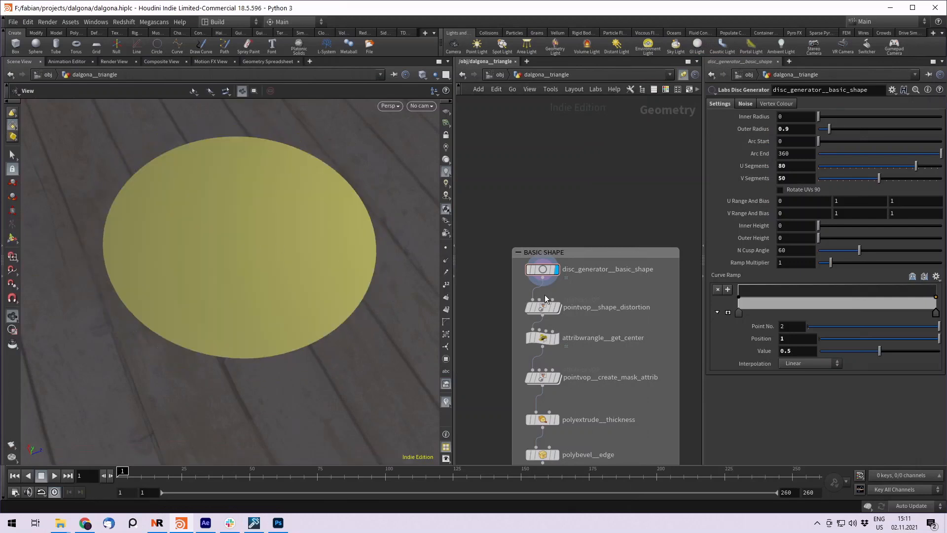
pyautogui.moveTo(298, 218); pyautogui.dragTo(220, 226)
pyautogui.press('Return')
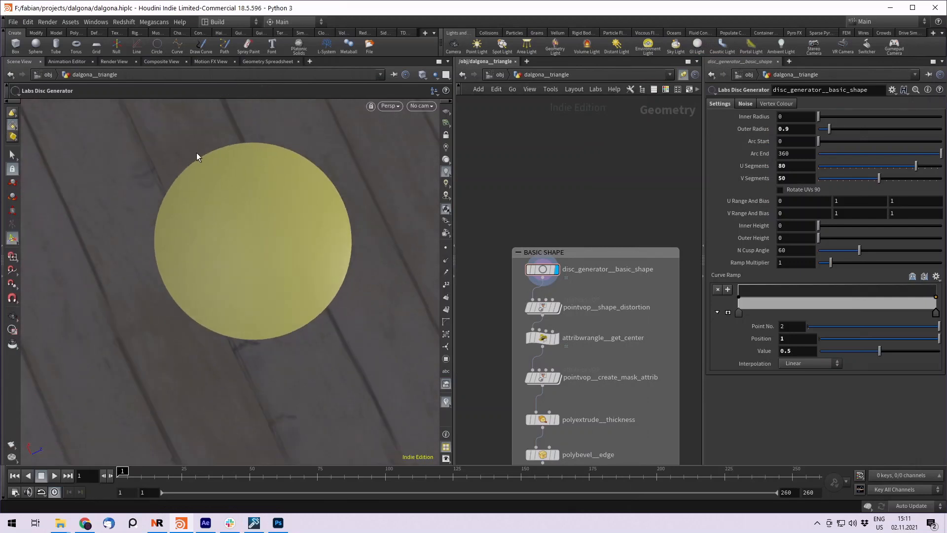
pyautogui.press('Escape')
pyautogui.moveTo(300, 173); pyautogui.dragTo(228, 232)
pyautogui.moveTo(229, 232); pyautogui.dragTo(287, 258, button='right')
pyautogui.press('Return')
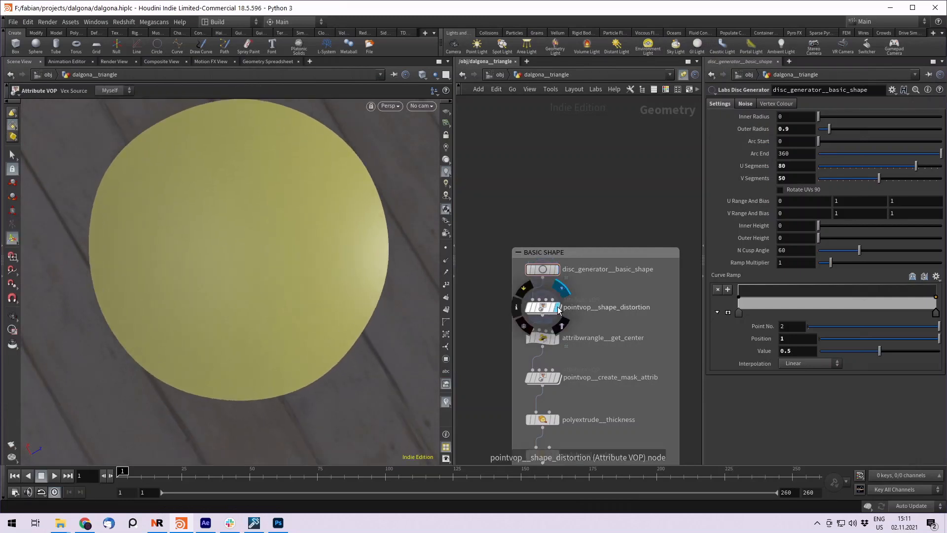
# Step: Display the pointvop__shape_distortion result and open that node's inner VOP network
pyautogui.click(556, 308)
pyautogui.moveTo(236, 212); pyautogui.dragTo(260, 192)
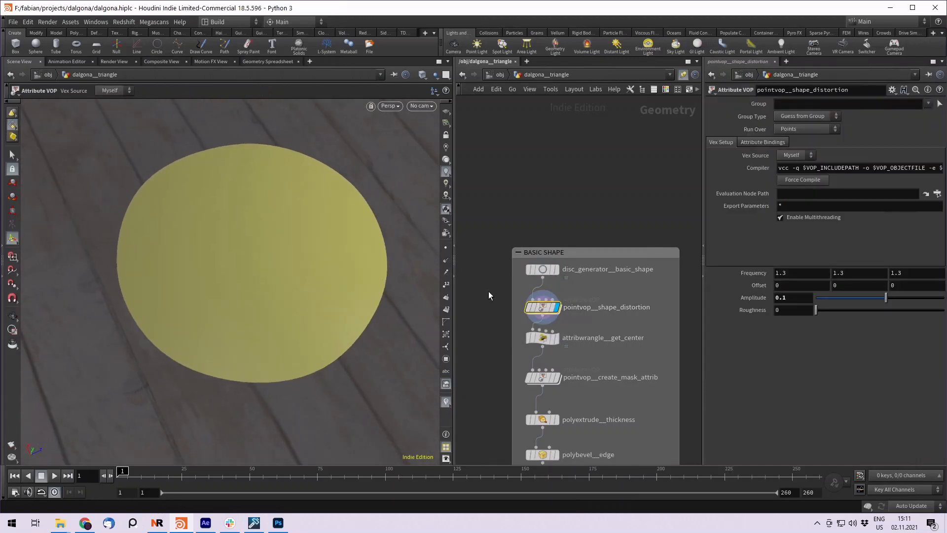
pyautogui.doubleClick(543, 308)
pyautogui.moveTo(629, 226); pyautogui.dragTo(594, 220, button='middle')
pyautogui.scroll(1, 584, 217)
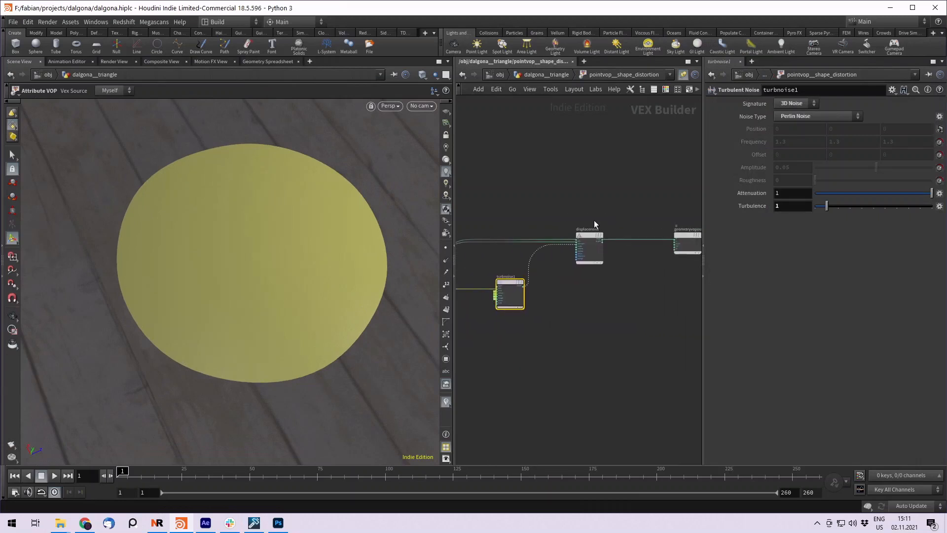
pyautogui.scroll(3, 594, 220)
# Step: Search the available VOP nodes for Displace Along Normal
pyautogui.press('Tab')
pyautogui.write('di')
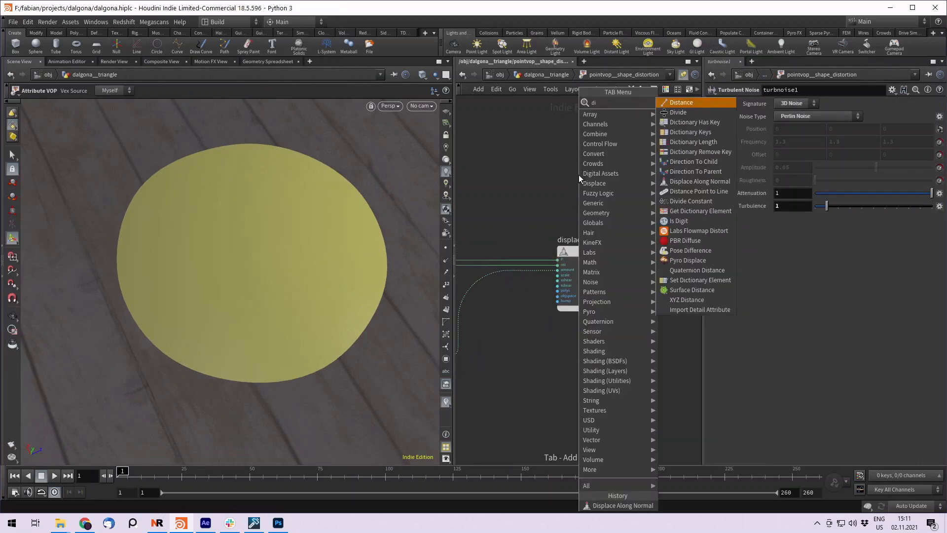
pyautogui.write('spa')
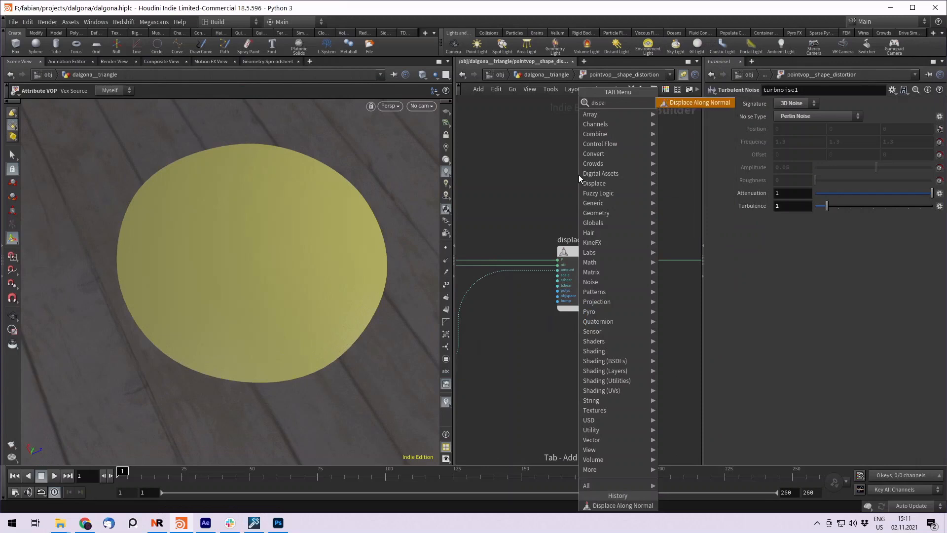
pyautogui.click(679, 106)
# Step: Examine how the geometry inputs and turbnoise1 connect to the displacenml1 node, including its amount input
pyautogui.moveTo(669, 175); pyautogui.dragTo(696, 163, button='middle')
pyautogui.scroll(-4, 680, 169)
pyautogui.scroll(3, 561, 214)
pyautogui.moveTo(641, 225); pyautogui.dragTo(674, 223, button='middle')
pyautogui.moveTo(607, 238); pyautogui.dragTo(555, 256, button='middle')
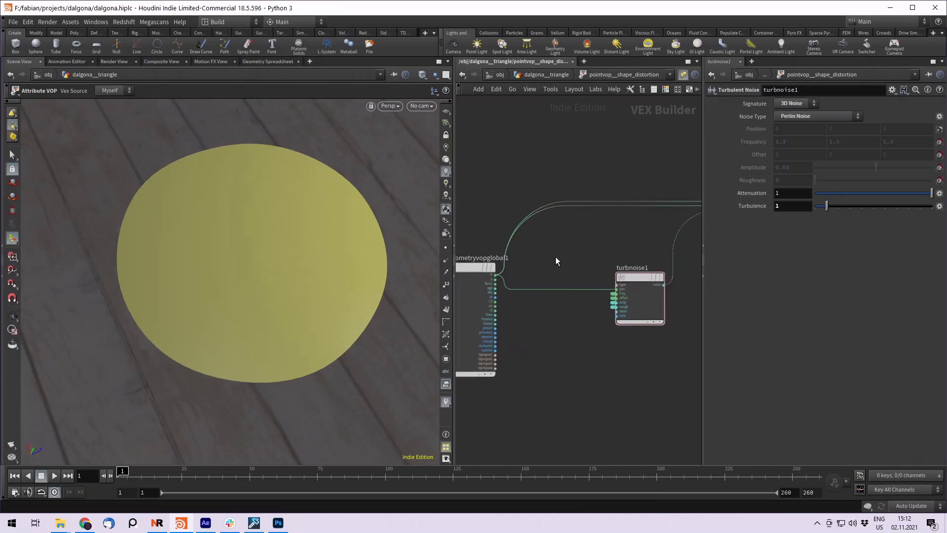
pyautogui.scroll(-3, 617, 242)
pyautogui.moveTo(643, 238); pyautogui.dragTo(543, 245, button='middle')
pyautogui.scroll(3, 543, 247)
pyautogui.moveTo(592, 264); pyautogui.dragTo(543, 291, button='middle')
pyautogui.scroll(1, 589, 227)
pyautogui.scroll(2, 589, 228)
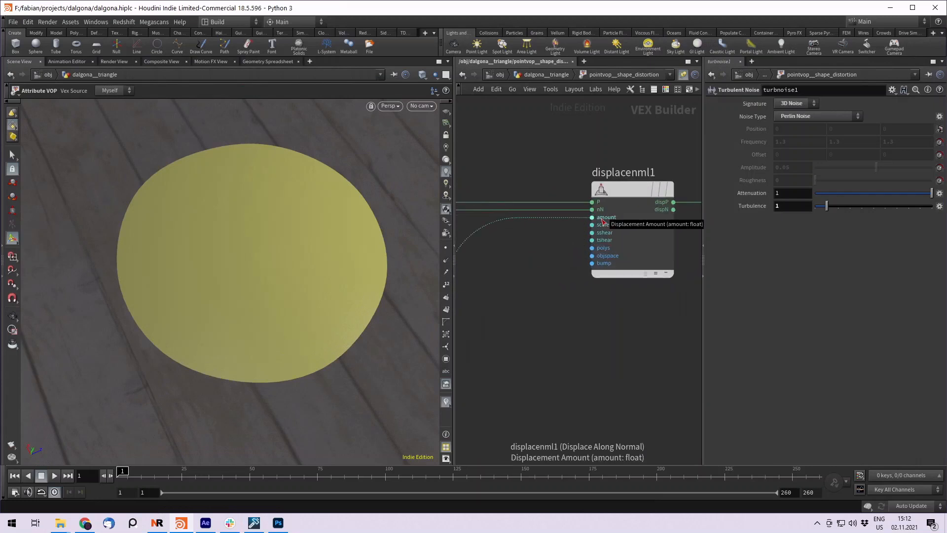
pyautogui.scroll(-2, 607, 220)
pyautogui.scroll(-1, 596, 217)
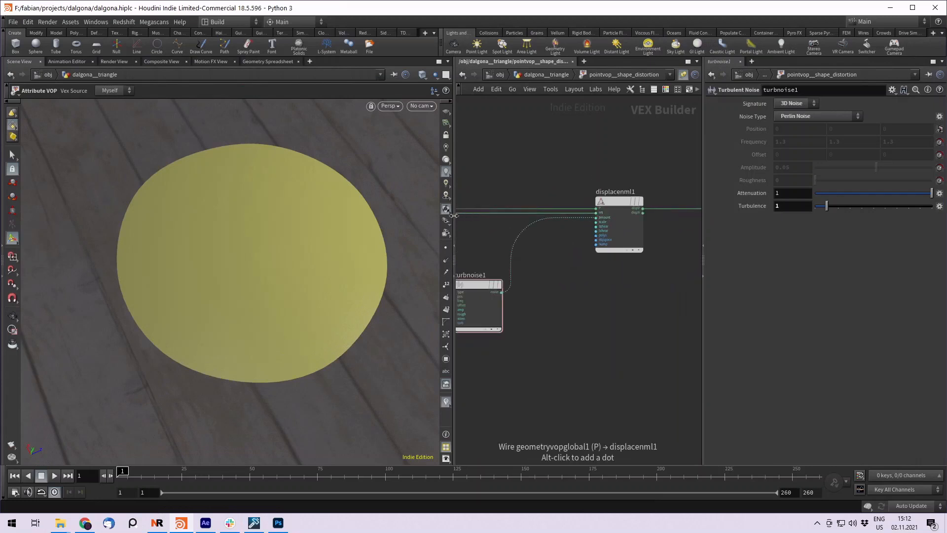
# Step: Check the distorted disc's point normals in the viewport from several angles
pyautogui.click(446, 260)
pyautogui.keyDown('alt'); pyautogui.moveTo(367, 235); pyautogui.dragTo(332, 170); pyautogui.keyUp('alt')
pyautogui.click(445, 260)
pyautogui.keyDown('alt'); pyautogui.moveTo(364, 212); pyautogui.dragTo(240, 143); pyautogui.keyUp('alt')
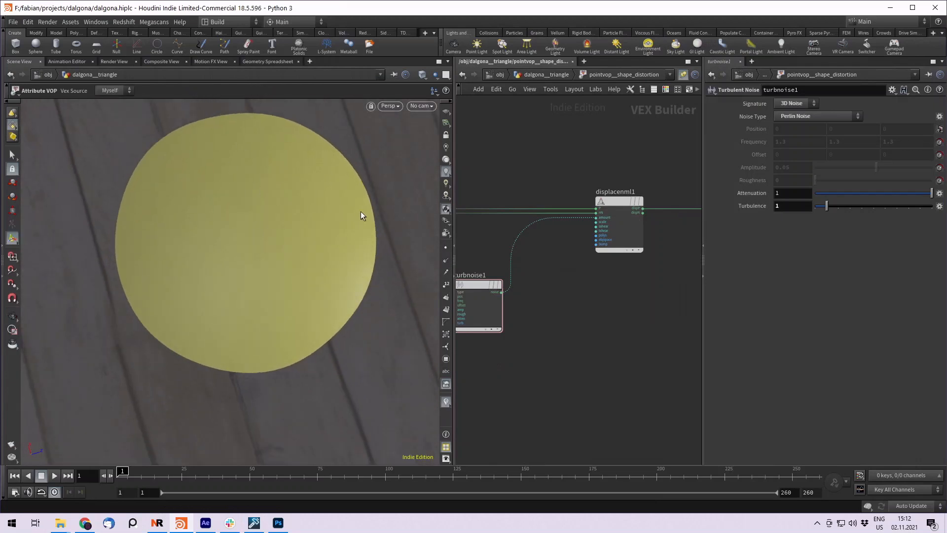
pyautogui.press('Escape')
pyautogui.moveTo(354, 214); pyautogui.dragTo(355, 184)
# Step: Return to the dalgona__triangle network and display and select attribwrangle__get_center
pyautogui.scroll(-3, 555, 176)
pyautogui.moveTo(503, 179); pyautogui.dragTo(636, 175, button='middle')
pyautogui.moveTo(586, 246); pyautogui.dragTo(504, 257, button='middle')
pyautogui.keyDown('alt'); pyautogui.moveTo(376, 217); pyautogui.dragTo(233, 200, button='middle'); pyautogui.keyUp('alt')
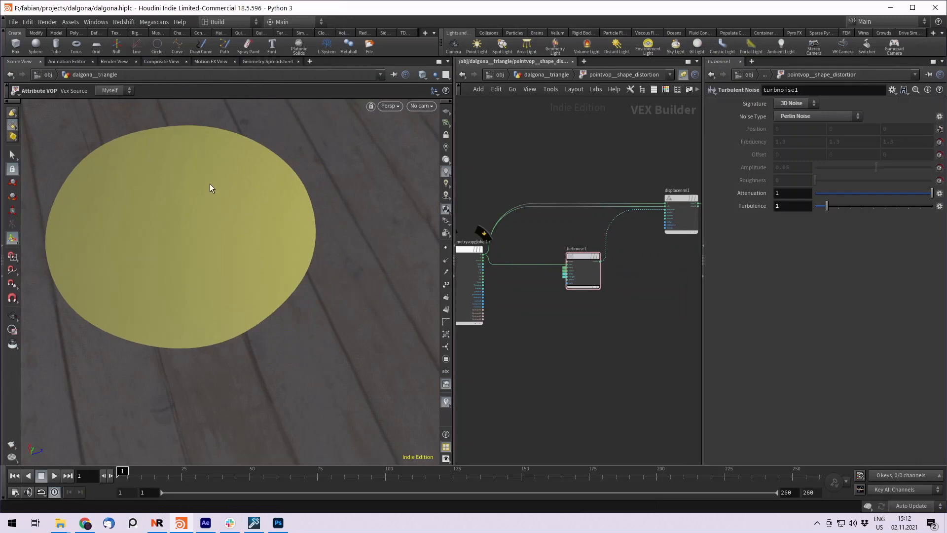
pyautogui.scroll(-2, 632, 303)
pyautogui.moveTo(617, 292); pyautogui.dragTo(547, 286, button='middle')
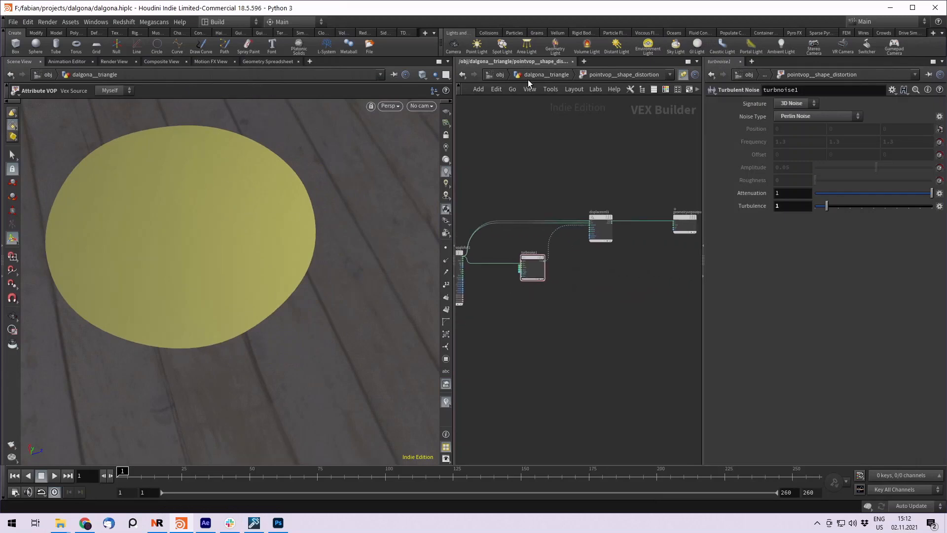
pyautogui.click(539, 76)
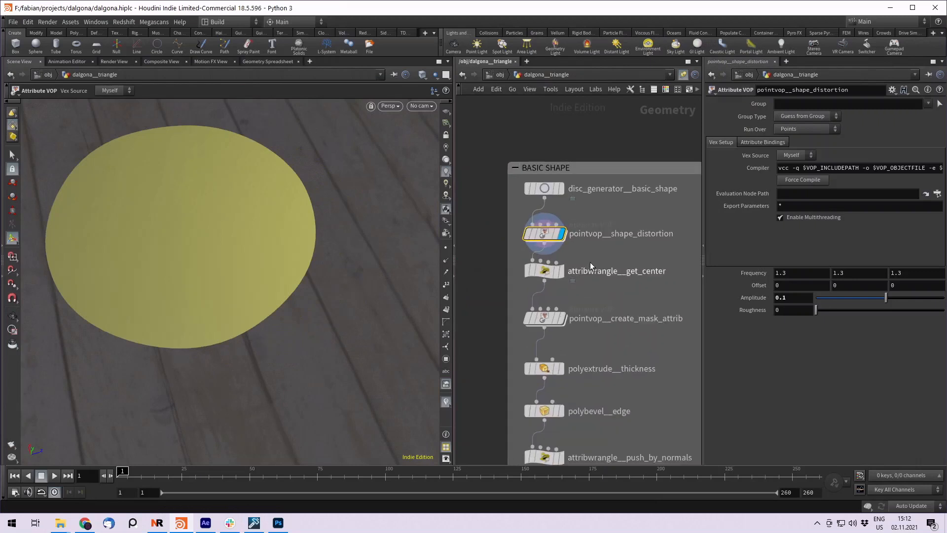
pyautogui.click(561, 271)
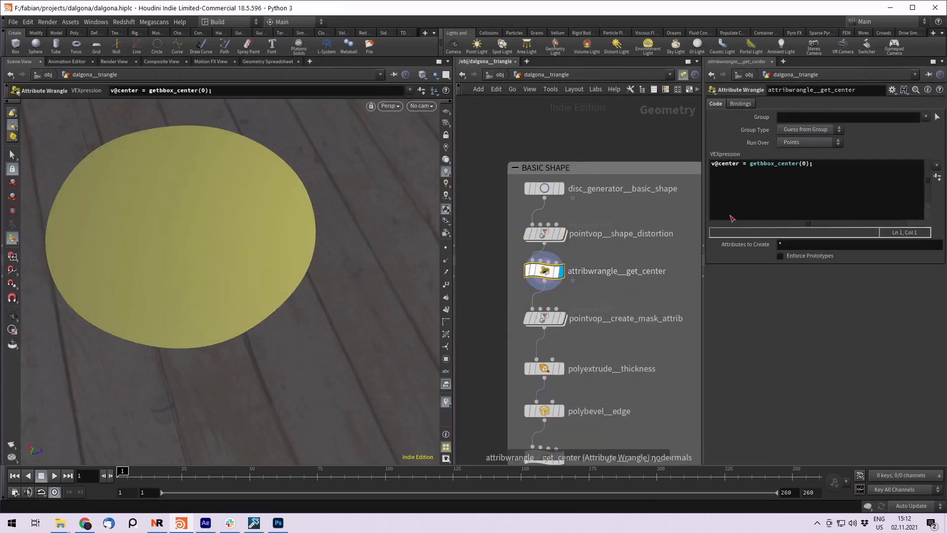
# Step: Inspect the distorted disc and the v@center bounding-box expression in attribwrangle__get_center
pyautogui.keyDown('alt'); pyautogui.moveTo(244, 251); pyautogui.dragTo(241, 287); pyautogui.keyUp('alt')
pyautogui.keyDown('alt'); pyautogui.moveTo(214, 226); pyautogui.dragTo(232, 261, button='middle'); pyautogui.keyUp('alt')
pyautogui.keyDown('alt'); pyautogui.moveTo(233, 262); pyautogui.dragTo(174, 231, button='right'); pyautogui.keyUp('alt')
pyautogui.keyDown('alt'); pyautogui.moveTo(207, 238); pyautogui.dragTo(213, 223, button='middle'); pyautogui.keyUp('alt')
pyautogui.keyDown('alt'); pyautogui.moveTo(213, 223); pyautogui.dragTo(232, 234, button='right'); pyautogui.keyUp('alt')
pyautogui.moveTo(821, 166); pyautogui.dragTo(740, 165)
pyautogui.click(845, 168)
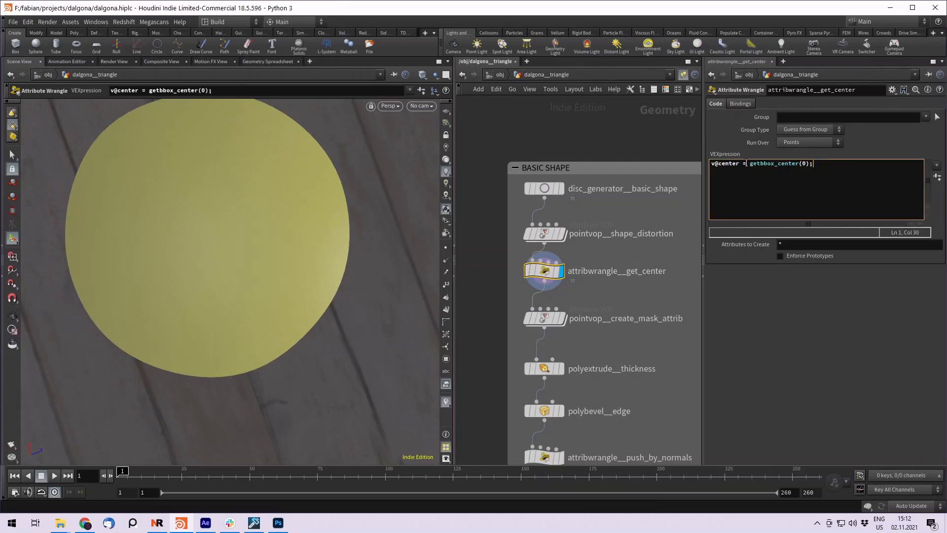
pyautogui.moveTo(627, 234); pyautogui.dragTo(622, 203, button='middle')
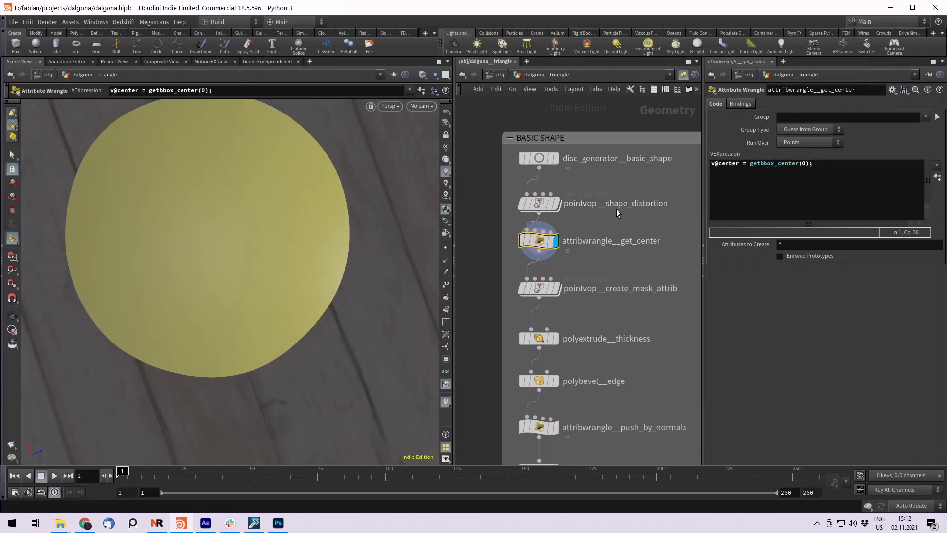
# Step: Display and select pointvop__create_mask_attrib and turn on the radial_mask visualizer to show the mask on the disc
pyautogui.moveTo(599, 255); pyautogui.dragTo(585, 236, button='middle')
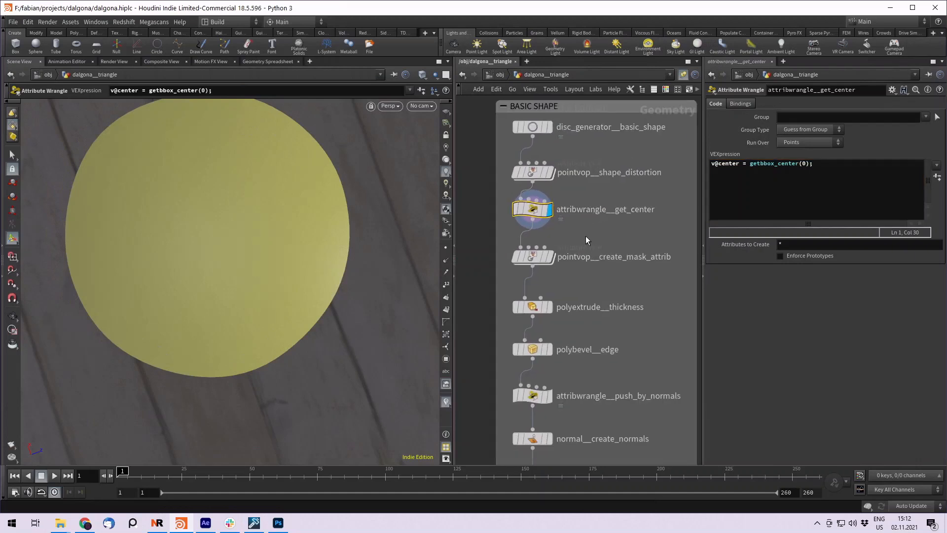
pyautogui.click(545, 257)
pyautogui.click(539, 260)
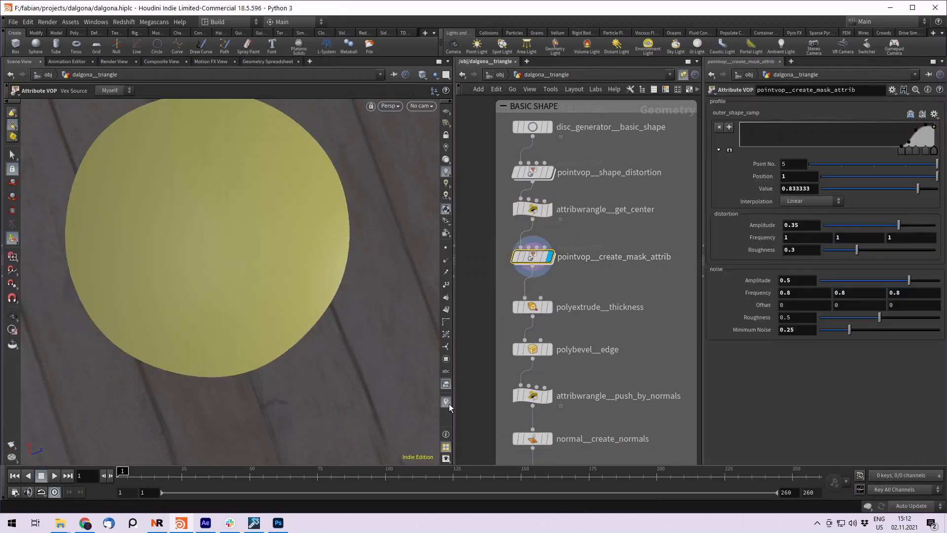
pyautogui.click(447, 402)
pyautogui.click(449, 381)
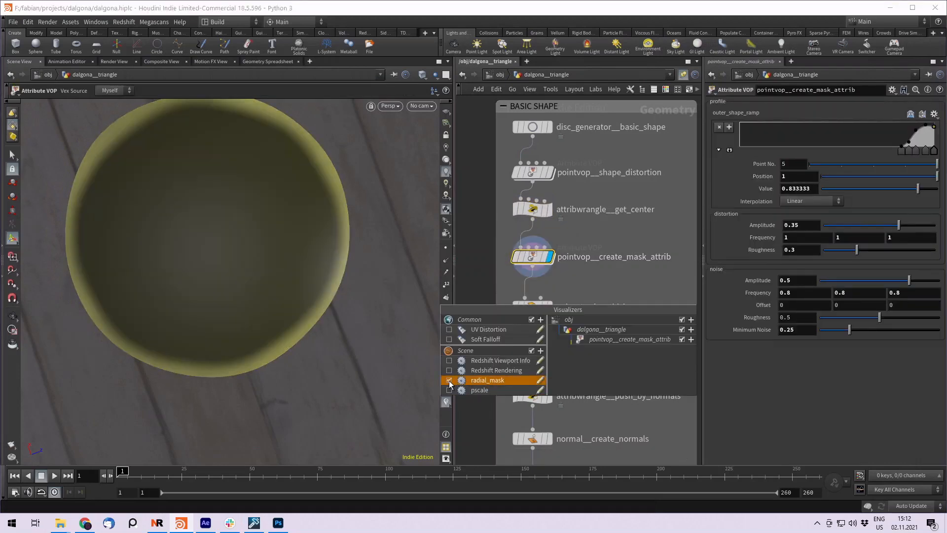
pyautogui.press('Escape')
pyautogui.moveTo(277, 255); pyautogui.dragTo(296, 387)
pyautogui.press('Return')
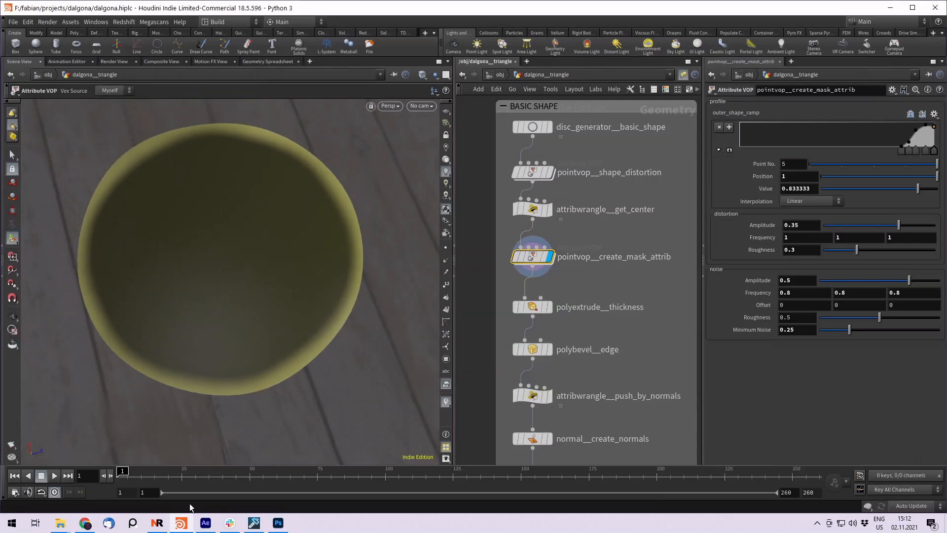
# Step: Open the reference image dalgona (00000).jpg from the Desktop folder, study the cookies' rims, and return to the Houdini scene
pyautogui.moveTo(64, 524)
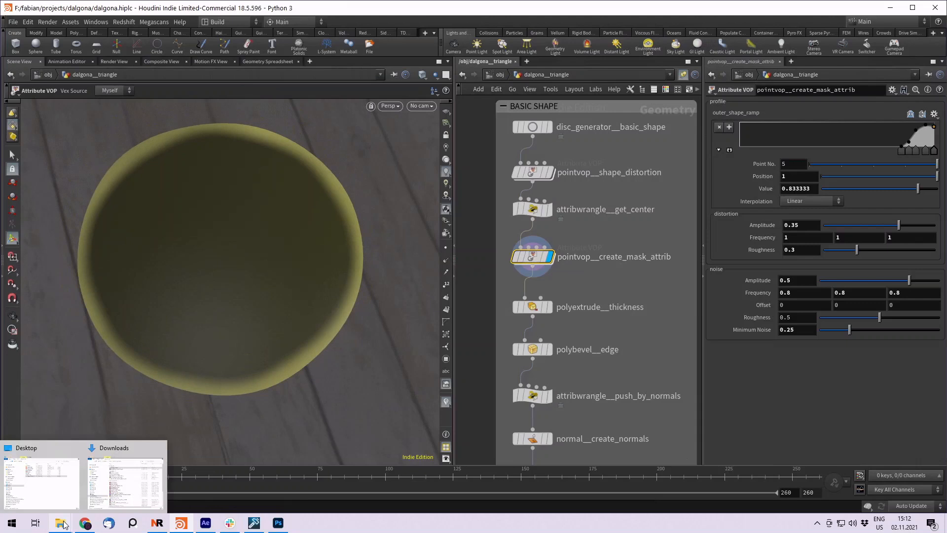
pyautogui.click(42, 476)
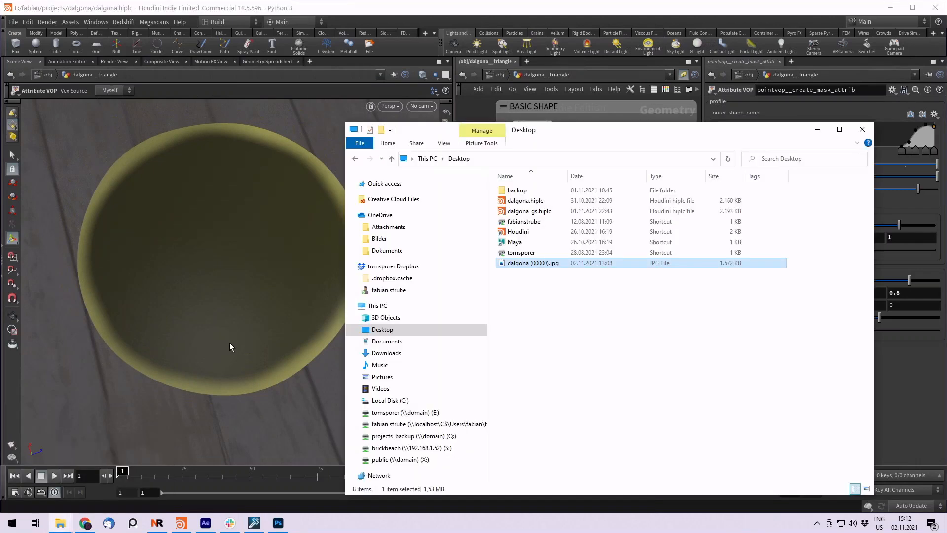
pyautogui.doubleClick(535, 263)
pyautogui.click(814, 130)
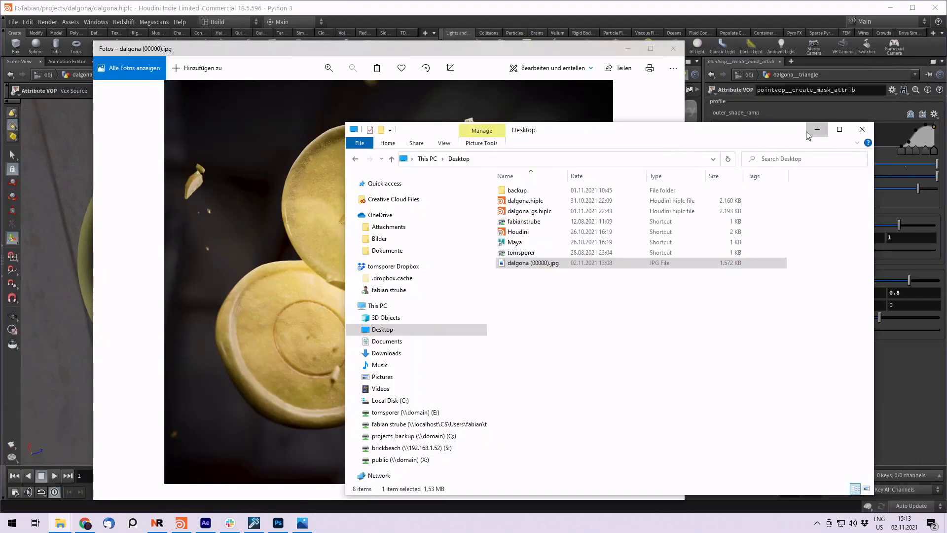
pyautogui.click(815, 131)
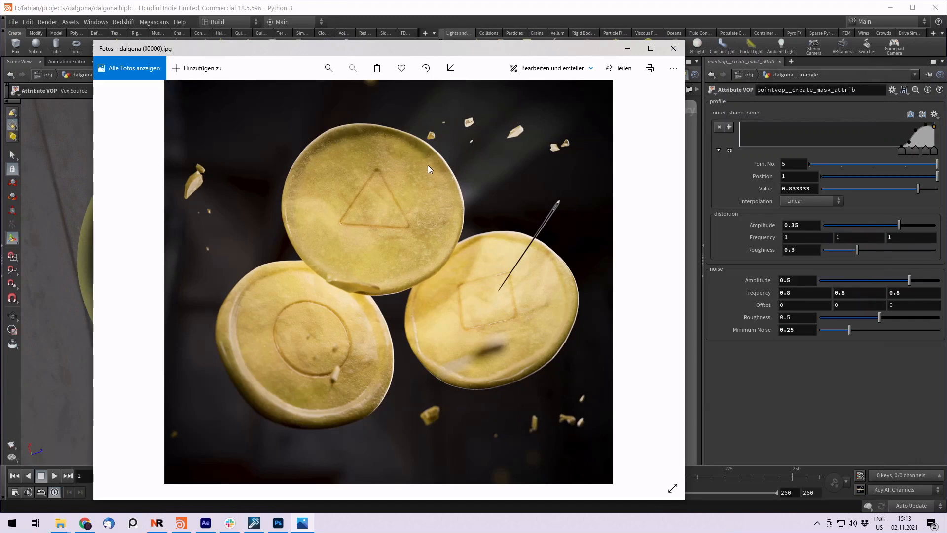
pyautogui.click(628, 49)
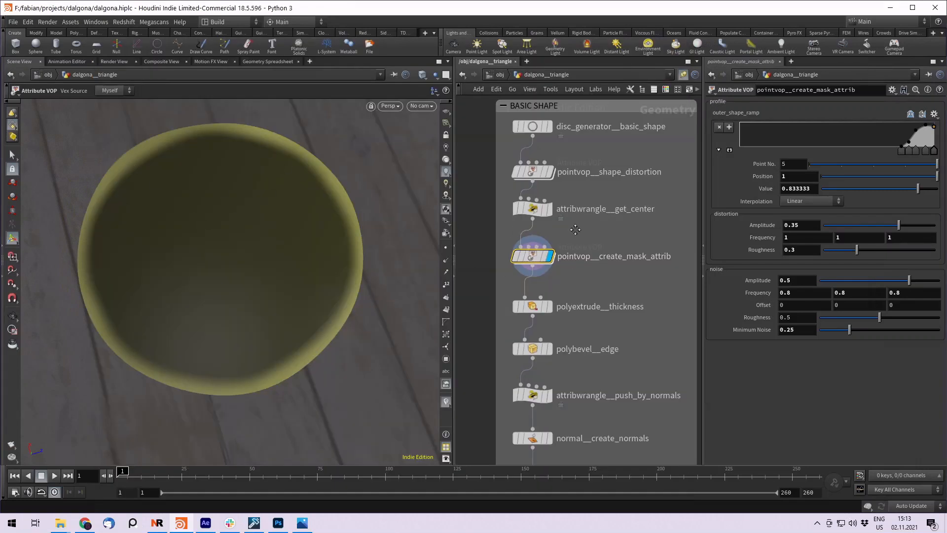
# Step: Select the first point of the outer_shape_ramp on pointvop__create_mask_attrib to inspect its settings
pyautogui.moveTo(582, 232); pyautogui.dragTo(569, 229, button='middle')
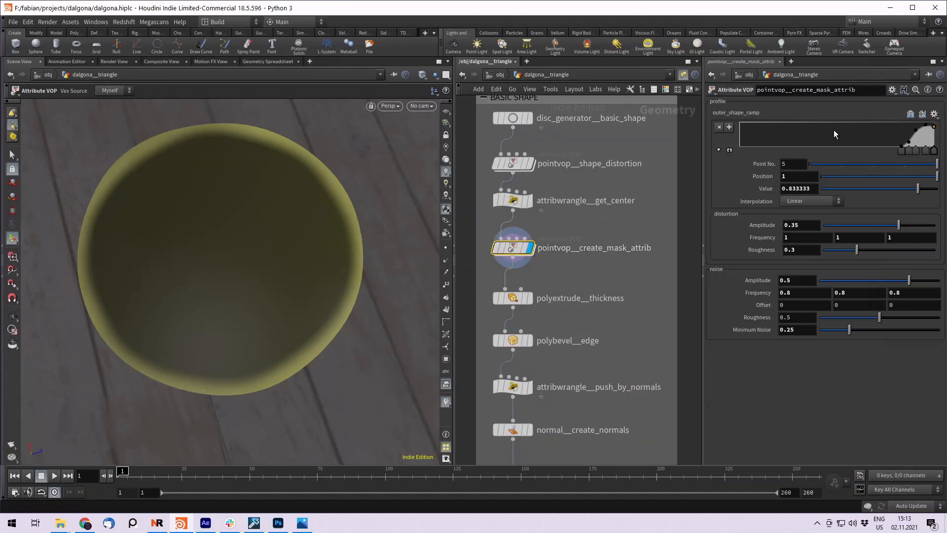
pyautogui.click(893, 150)
pyautogui.moveTo(893, 153); pyautogui.dragTo(902, 152)
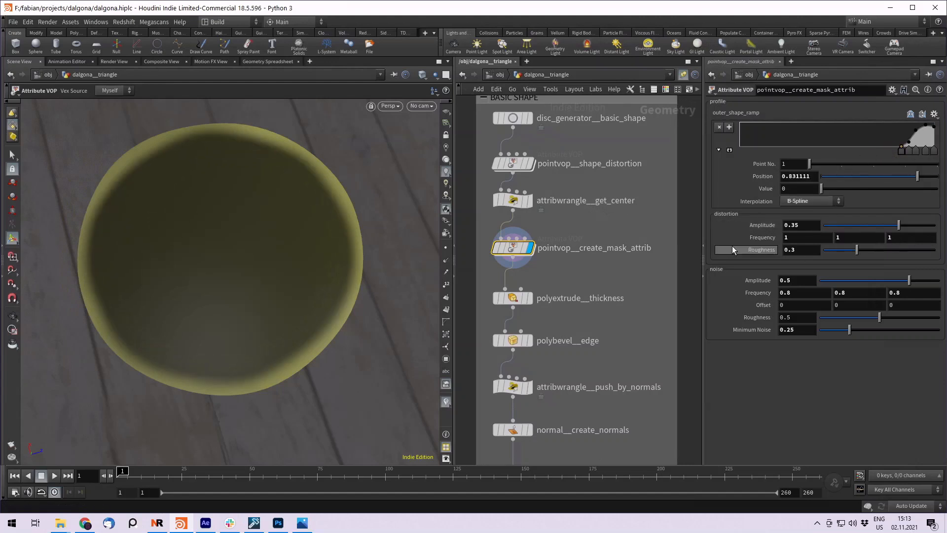
# Step: Open the VOP network inside pointvop__create_mask_attrib and look over its bind, noise, add and distance nodes
pyautogui.doubleClick(513, 248)
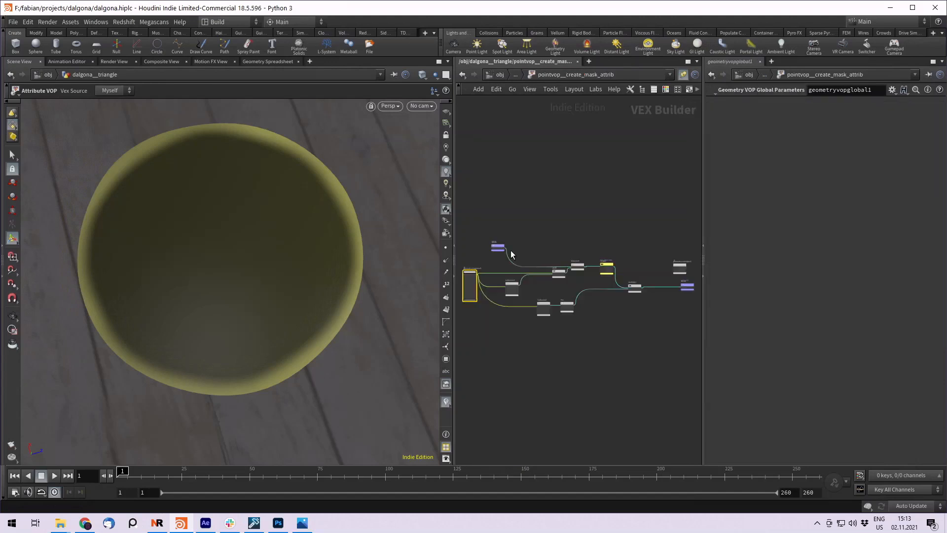
pyautogui.moveTo(525, 247); pyautogui.dragTo(558, 242, button='middle')
pyautogui.scroll(3, 542, 239)
pyautogui.scroll(2, 538, 238)
pyautogui.moveTo(538, 236); pyautogui.dragTo(498, 227)
pyautogui.scroll(-2, 502, 213)
pyautogui.moveTo(584, 215); pyautogui.dragTo(554, 204, button='middle')
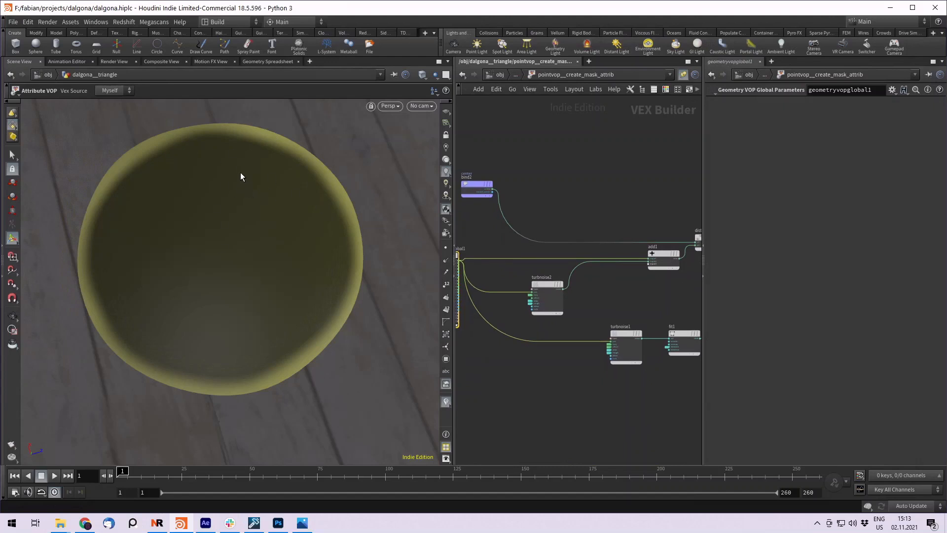
pyautogui.moveTo(621, 185); pyautogui.dragTo(632, 192, button='middle')
pyautogui.scroll(-2, 593, 191)
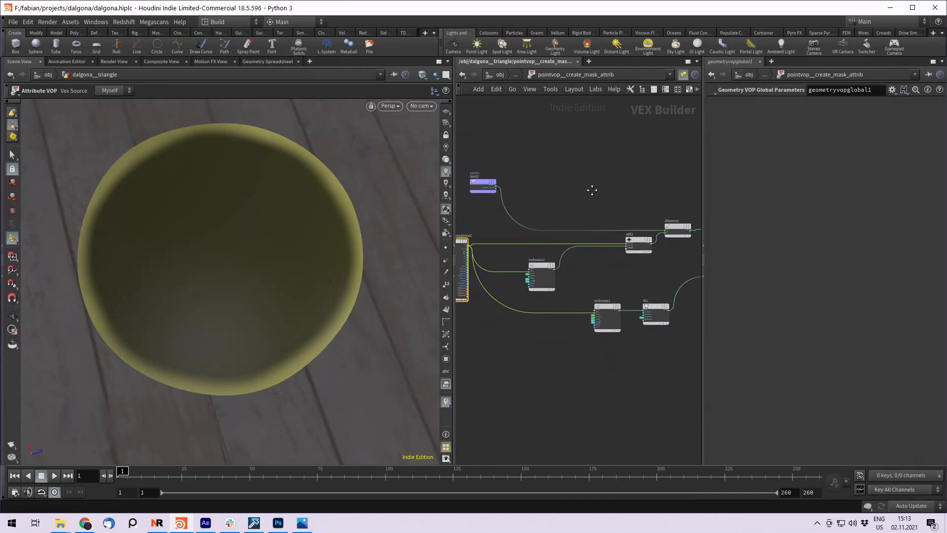
# Step: Select the bind2 node and inspect the settings that bring in the center attribute
pyautogui.scroll(1, 565, 199)
pyautogui.scroll(2, 583, 190)
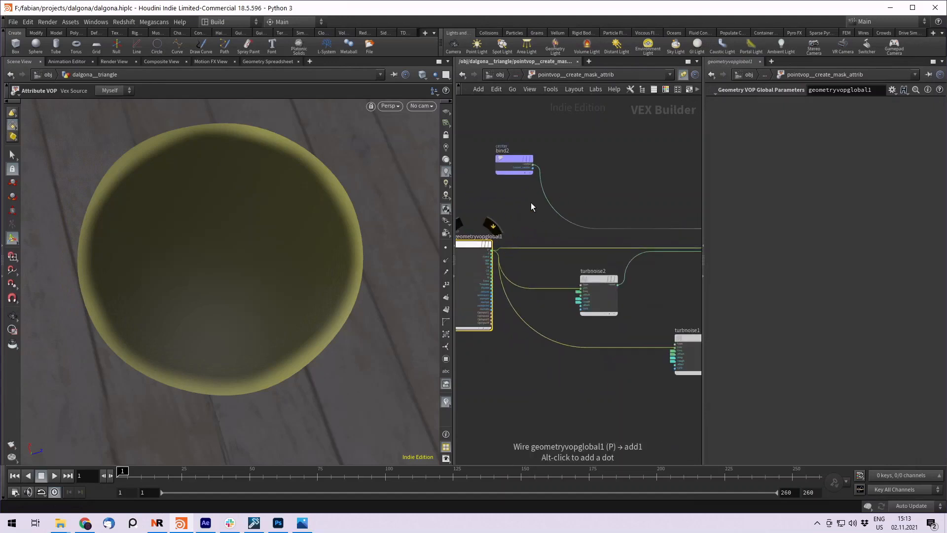
pyautogui.scroll(1, 589, 181)
pyautogui.click(508, 179)
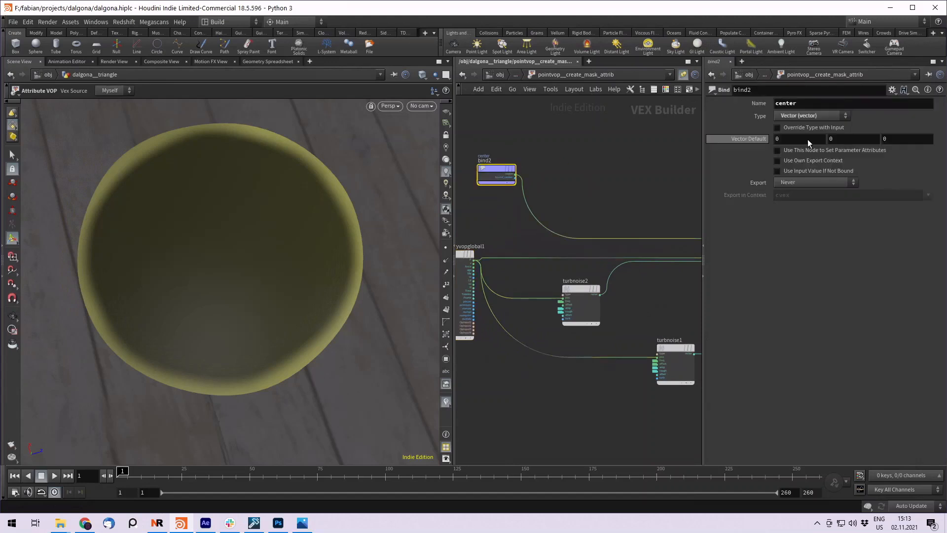
pyautogui.moveTo(560, 174)
pyautogui.mouseDown(button='middle')
pyautogui.moveTo(575, 180)
pyautogui.moveTo(551, 187)
pyautogui.mouseUp(button='middle')
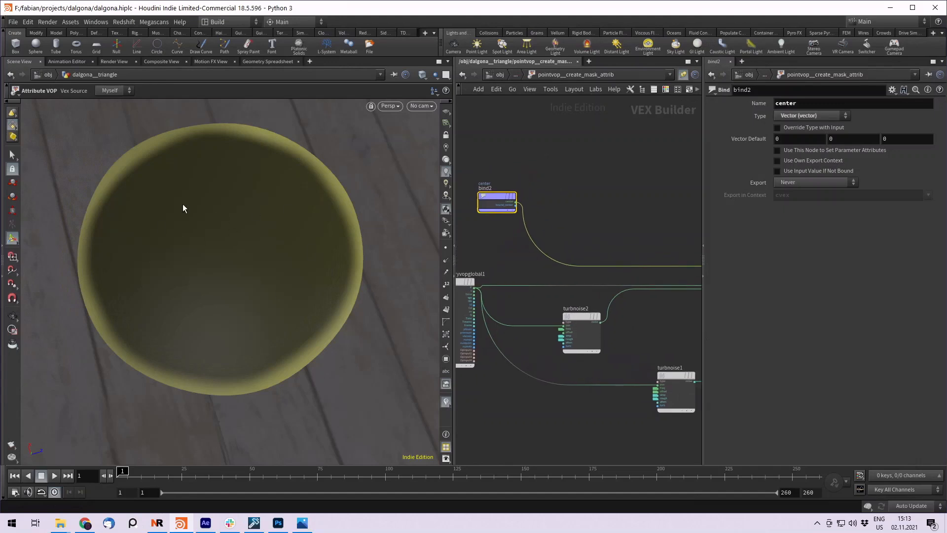
# Step: Follow the connections through add1 and distance1 to ramp1, and inspect the outer shape ramp parameter's settings
pyautogui.moveTo(537, 187); pyautogui.dragTo(635, 176, button='middle')
pyautogui.moveTo(487, 215); pyautogui.dragTo(504, 206, button='middle')
pyautogui.moveTo(614, 174); pyautogui.dragTo(601, 216, button='middle')
pyautogui.moveTo(543, 186); pyautogui.dragTo(583, 174, button='middle')
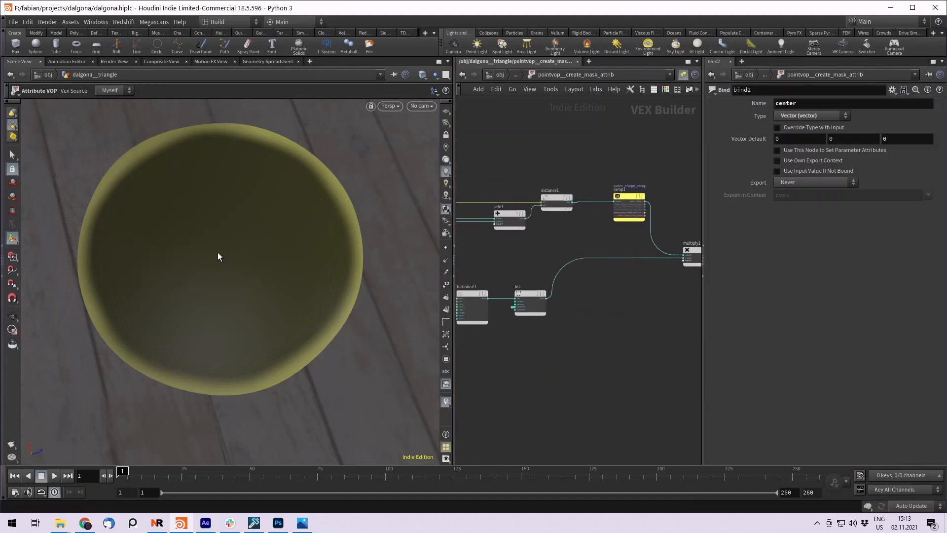
pyautogui.moveTo(570, 154); pyautogui.dragTo(616, 198, button='middle')
pyautogui.scroll(1, 617, 194)
pyautogui.scroll(1, 559, 196)
pyautogui.moveTo(652, 167); pyautogui.dragTo(486, 248, button='middle')
pyautogui.moveTo(640, 224); pyautogui.dragTo(540, 239, button='middle')
pyautogui.moveTo(566, 181); pyautogui.dragTo(565, 194)
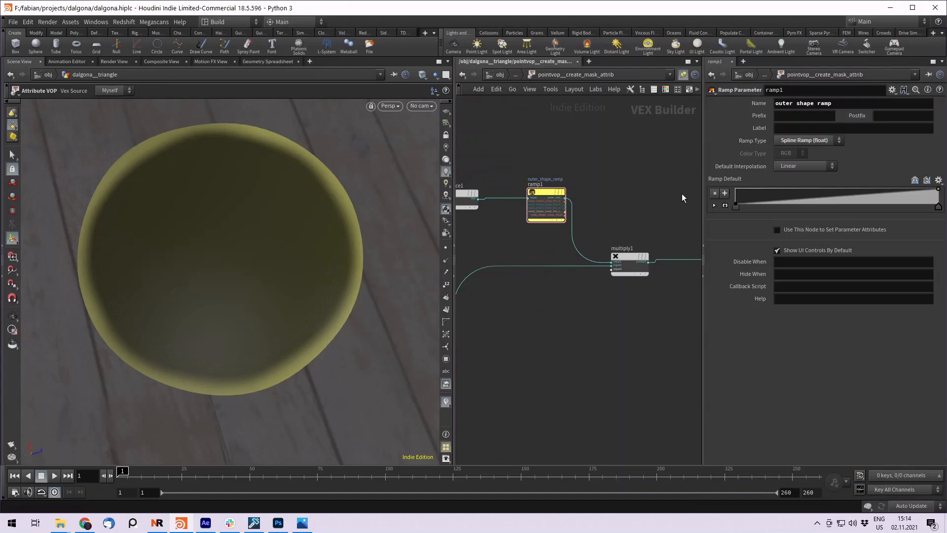
# Step: Trace how the turbnoise1 and fit1 branch joins the ramp in multiply1 and leads to the output bind node
pyautogui.scroll(-3, 628, 207)
pyautogui.moveTo(619, 227); pyautogui.dragTo(667, 191, button='middle')
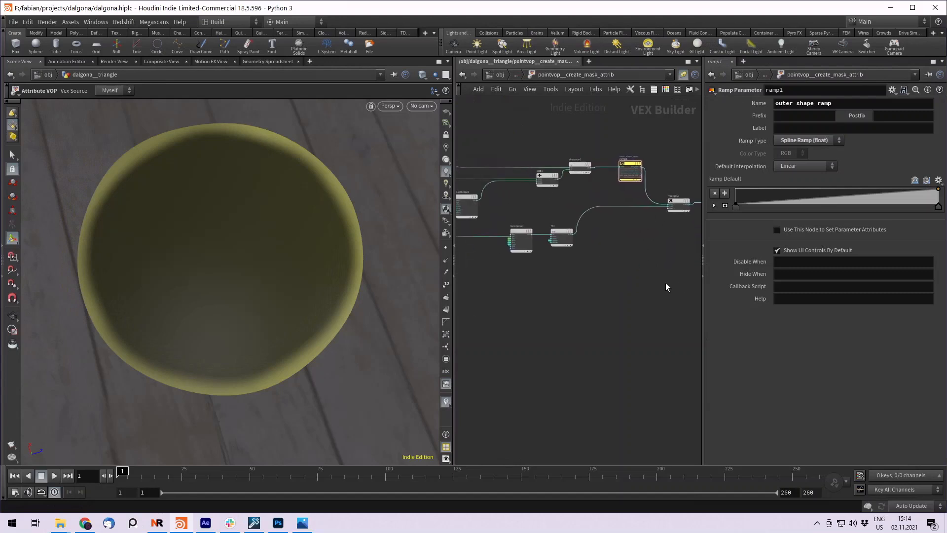
pyautogui.scroll(5, 552, 245)
pyautogui.moveTo(618, 214); pyautogui.dragTo(470, 222, button='middle')
pyautogui.scroll(-2, 609, 258)
pyautogui.moveTo(609, 258); pyautogui.dragTo(594, 232, button='middle')
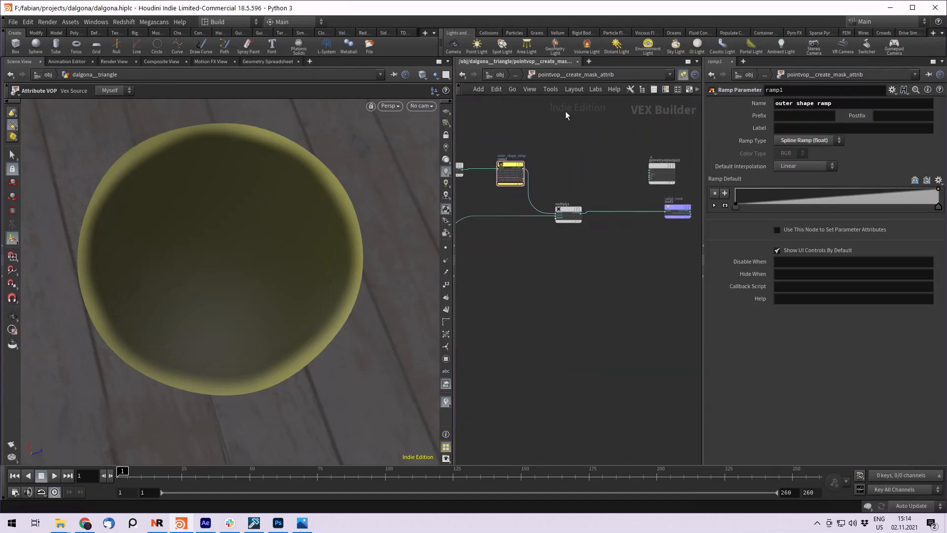
# Step: Return to the dalgona__triangle network and display and select polyextrude__thickness
pyautogui.click(500, 75)
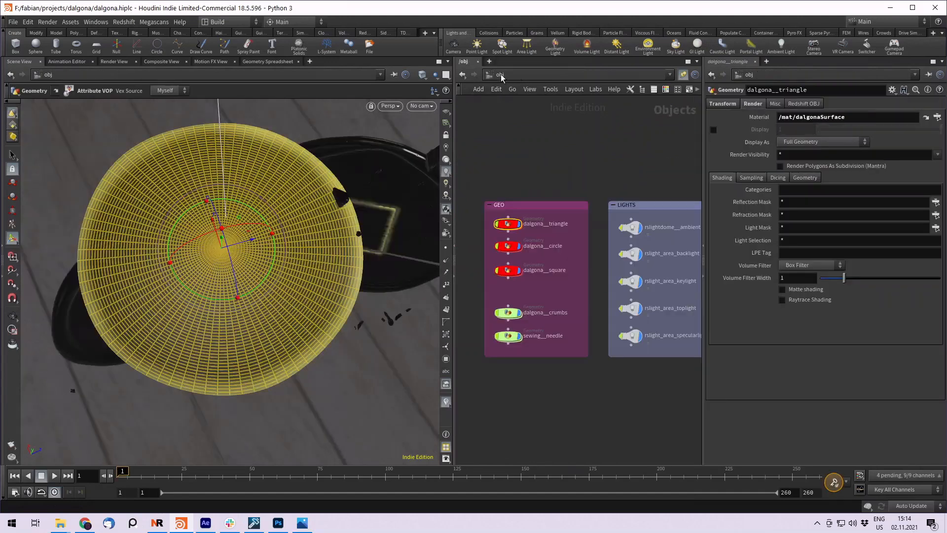
pyautogui.doubleClick(507, 225)
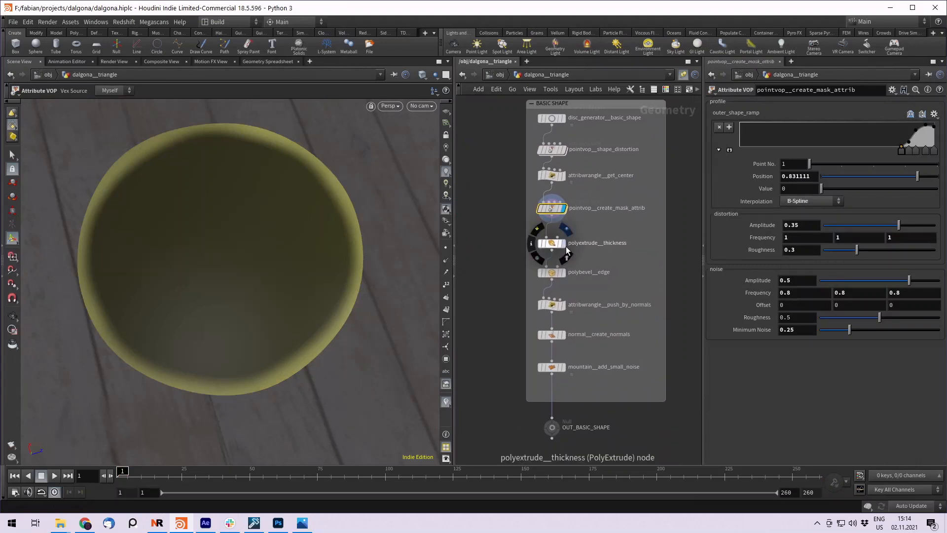
pyautogui.click(566, 251)
pyautogui.click(553, 243)
# Step: Inspect the extruded disc's thickness in the viewport from the side and from above
pyautogui.moveTo(285, 287); pyautogui.dragTo(269, 184)
pyautogui.press('Return')
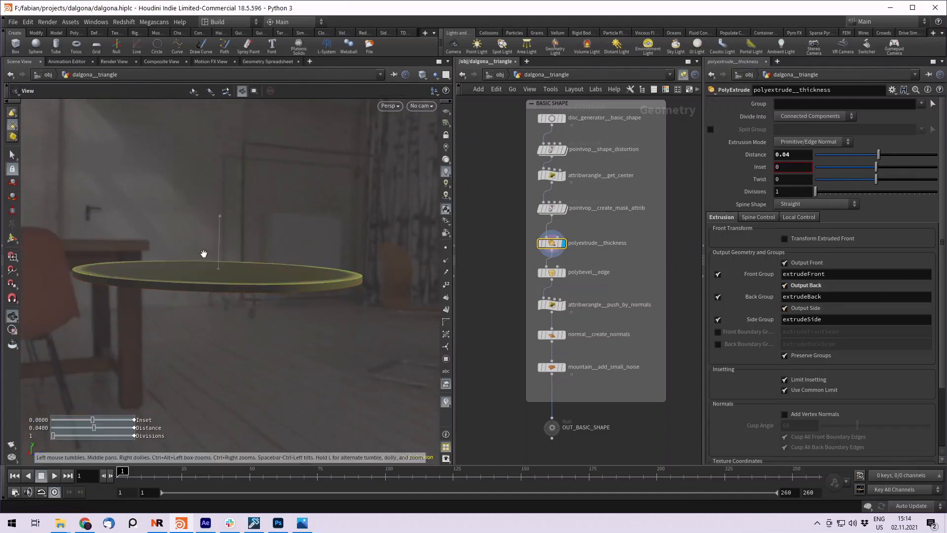
pyautogui.keyDown('alt'); pyautogui.moveTo(204, 253); pyautogui.dragTo(281, 272, button='right'); pyautogui.keyUp('alt')
pyautogui.moveTo(282, 273)
pyautogui.keyDown('alt'); pyautogui.mouseDown()
pyautogui.moveTo(275, 296)
pyautogui.moveTo(249, 290)
pyautogui.moveTo(288, 288)
pyautogui.moveTo(288, 269)
pyautogui.mouseUp(); pyautogui.keyUp('alt')
pyautogui.press('Return')
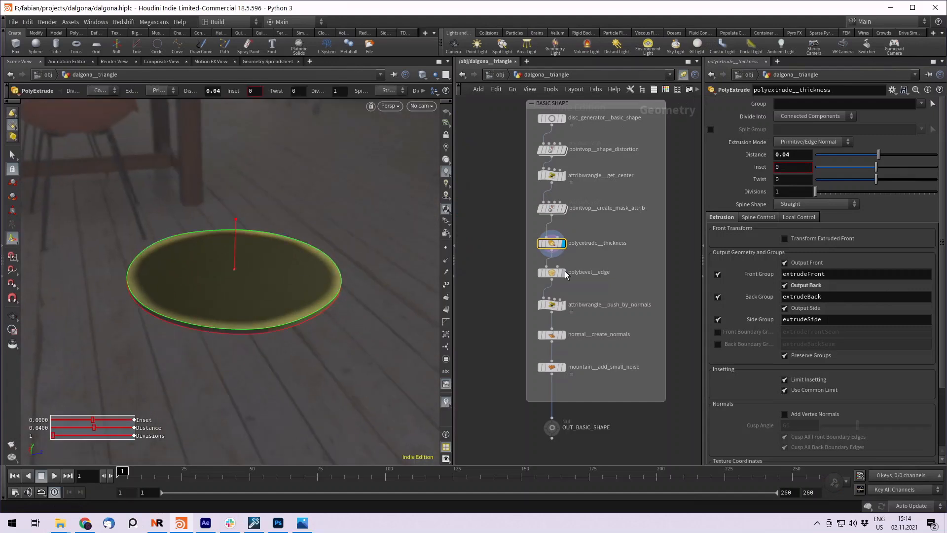
# Step: Display and select polybevel__edge and check the bevelled rim's divisions in wireframe and shaded view
pyautogui.click(554, 275)
pyautogui.keyDown('alt'); pyautogui.moveTo(243, 324); pyautogui.dragTo(388, 379, button='right'); pyautogui.keyUp('alt')
pyautogui.hotkey('shift', 'w')
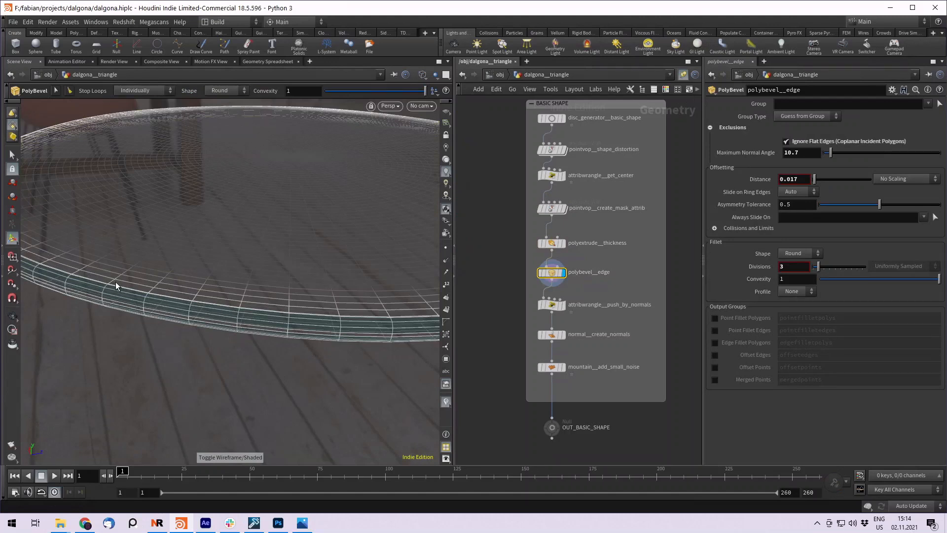
pyautogui.hotkey('shift', 'w')
pyautogui.keyDown('alt'); pyautogui.moveTo(284, 297); pyautogui.dragTo(229, 280, button='right'); pyautogui.keyUp('alt')
pyautogui.moveTo(298, 273); pyautogui.dragTo(226, 260, button='right')
pyautogui.press('Return')
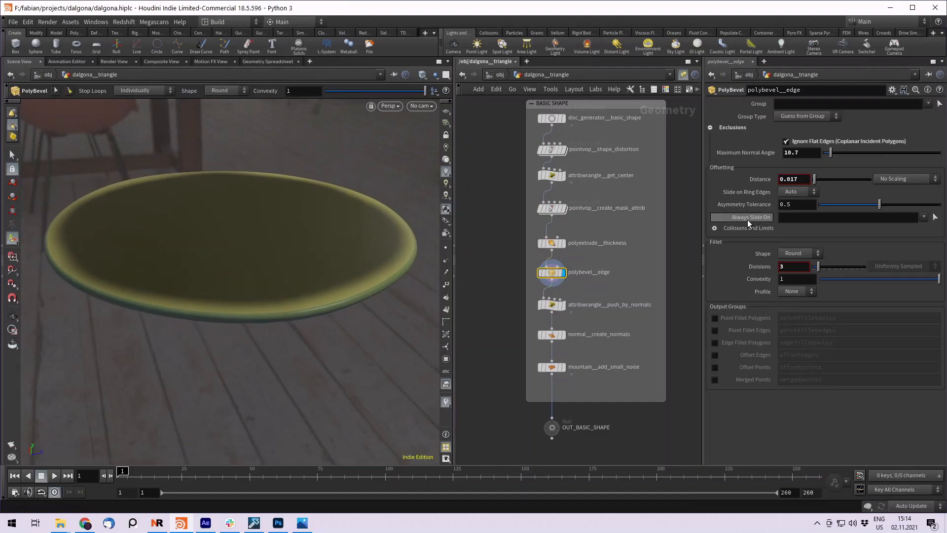
# Step: Examine the Exclusions settings of polybevel__edge and the disc's bevelled rim from several angles and distances
pyautogui.click(710, 127)
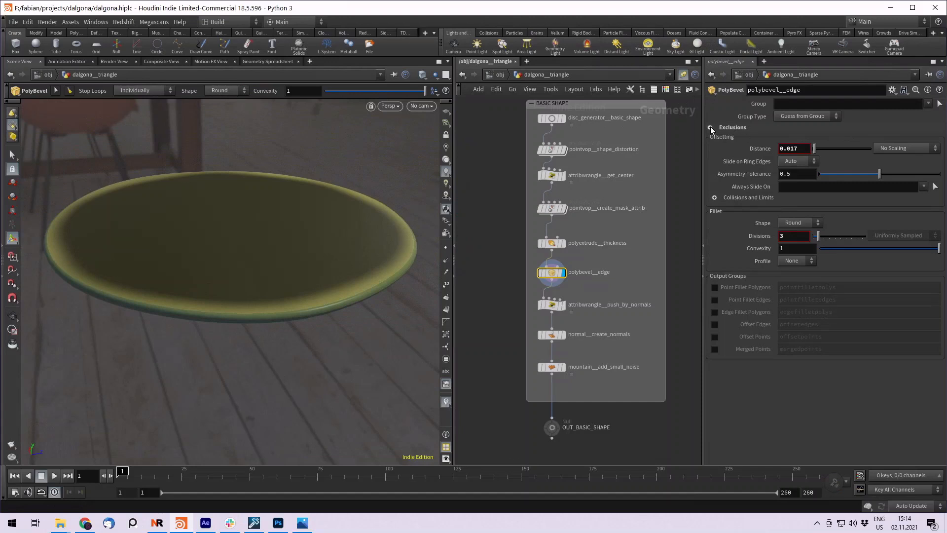
pyautogui.click(710, 127)
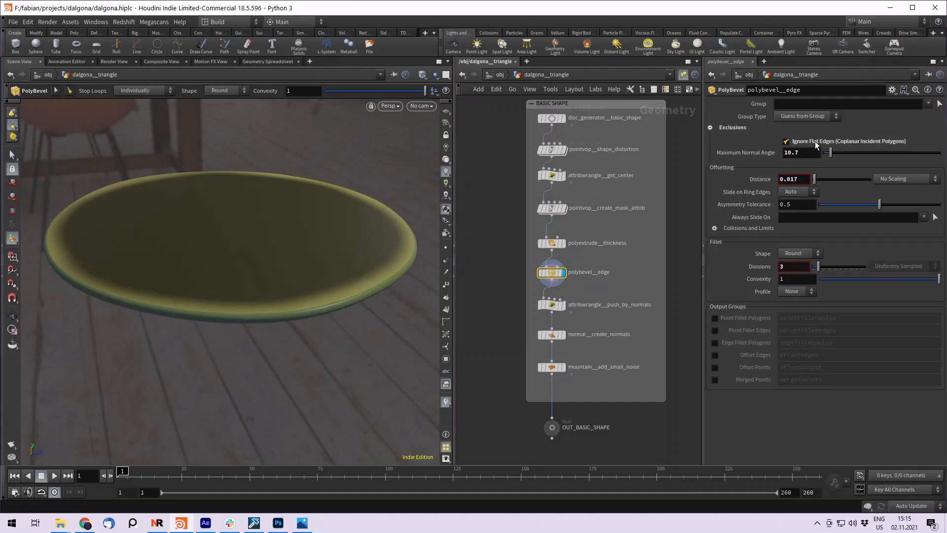
pyautogui.keyDown('alt'); pyautogui.moveTo(379, 218); pyautogui.dragTo(190, 312); pyautogui.keyUp('alt')
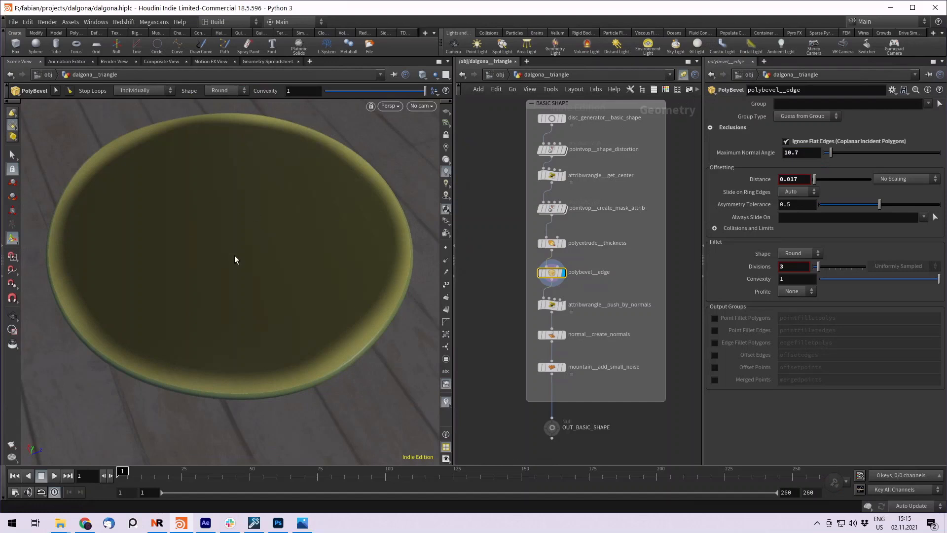
pyautogui.press('Escape')
pyautogui.moveTo(222, 256); pyautogui.dragTo(122, 281)
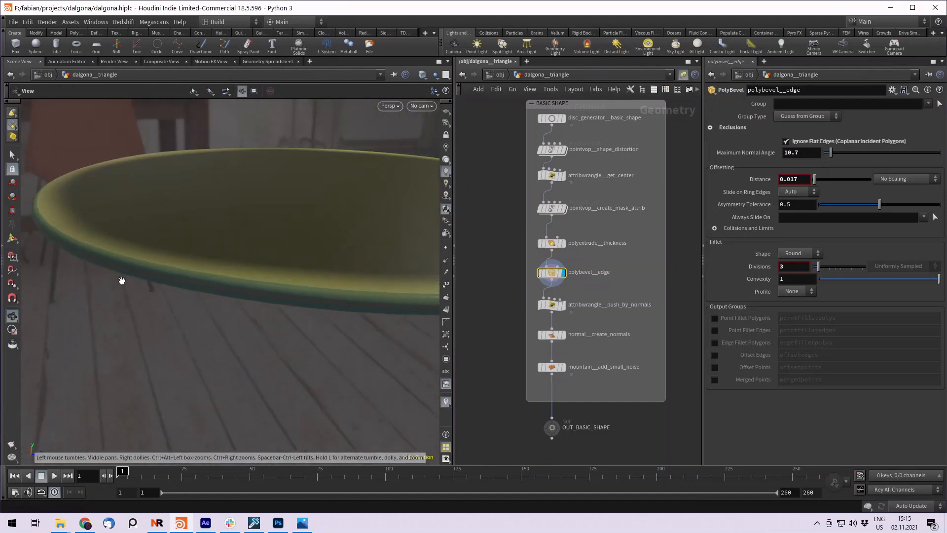
pyautogui.press('Return')
pyautogui.keyDown('alt'); pyautogui.moveTo(306, 250); pyautogui.dragTo(190, 237, button='right'); pyautogui.keyUp('alt')
pyautogui.keyDown('alt'); pyautogui.moveTo(288, 250); pyautogui.dragTo(255, 249, button='middle'); pyautogui.keyUp('alt')
pyautogui.keyDown('alt'); pyautogui.moveTo(261, 248); pyautogui.dragTo(222, 241, button='right'); pyautogui.keyUp('alt')
pyautogui.keyDown('alt'); pyautogui.moveTo(171, 206); pyautogui.dragTo(172, 225, button='middle'); pyautogui.keyUp('alt')
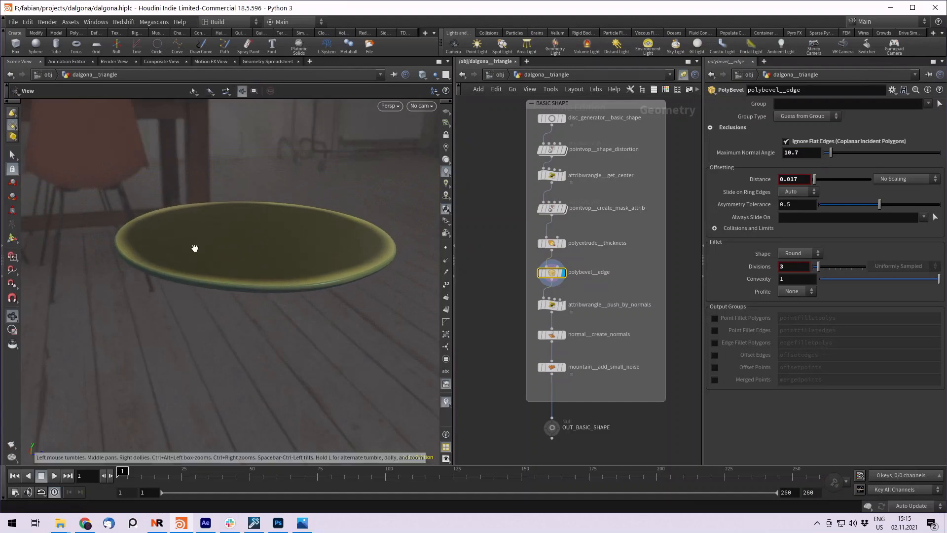
pyautogui.keyDown('alt'); pyautogui.moveTo(194, 249); pyautogui.dragTo(328, 278, button='right'); pyautogui.keyUp('alt')
pyautogui.keyDown('alt'); pyautogui.moveTo(333, 260); pyautogui.dragTo(273, 250, button='middle'); pyautogui.keyUp('alt')
pyautogui.keyDown('alt'); pyautogui.moveTo(273, 249); pyautogui.dragTo(325, 264, button='right'); pyautogui.keyUp('alt')
pyautogui.keyDown('alt'); pyautogui.moveTo(326, 264); pyautogui.dragTo(377, 279, button='middle'); pyautogui.keyUp('alt')
pyautogui.keyDown('alt'); pyautogui.moveTo(377, 280); pyautogui.dragTo(315, 258, button='right'); pyautogui.keyUp('alt')
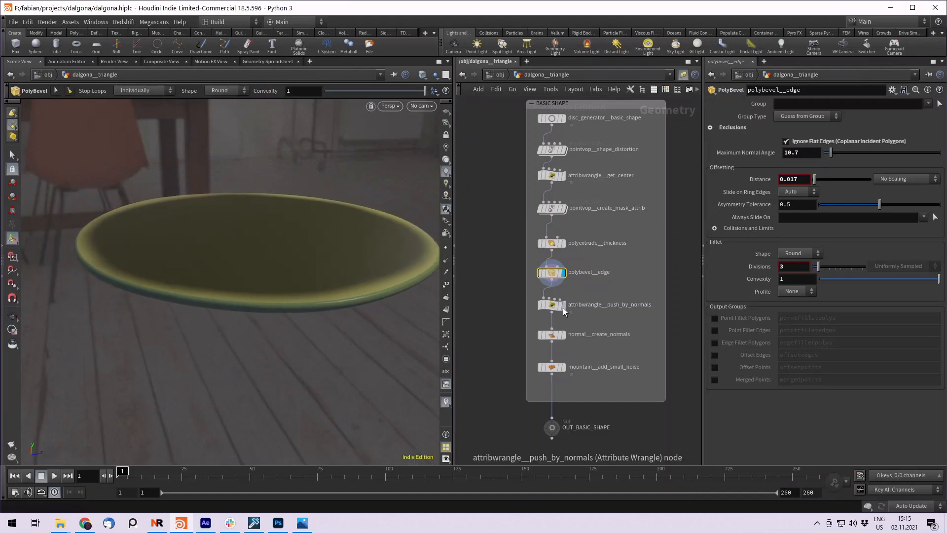
# Step: Display and select attribwrangle__push_by_normals and inspect its expression and the pushed-out rim in the viewport
pyautogui.click(563, 306)
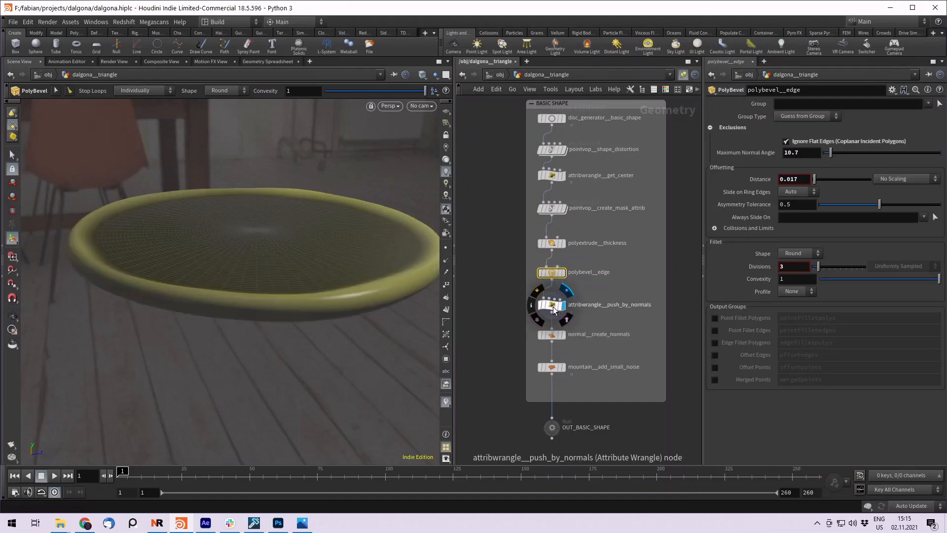
pyautogui.click(554, 307)
pyautogui.keyDown('alt'); pyautogui.moveTo(293, 265); pyautogui.dragTo(292, 284); pyautogui.keyUp('alt')
pyautogui.keyDown('alt'); pyautogui.moveTo(279, 245); pyautogui.dragTo(275, 261, button='middle'); pyautogui.keyUp('alt')
pyautogui.keyDown('alt'); pyautogui.moveTo(275, 262); pyautogui.dragTo(298, 263, button='right'); pyautogui.keyUp('alt')
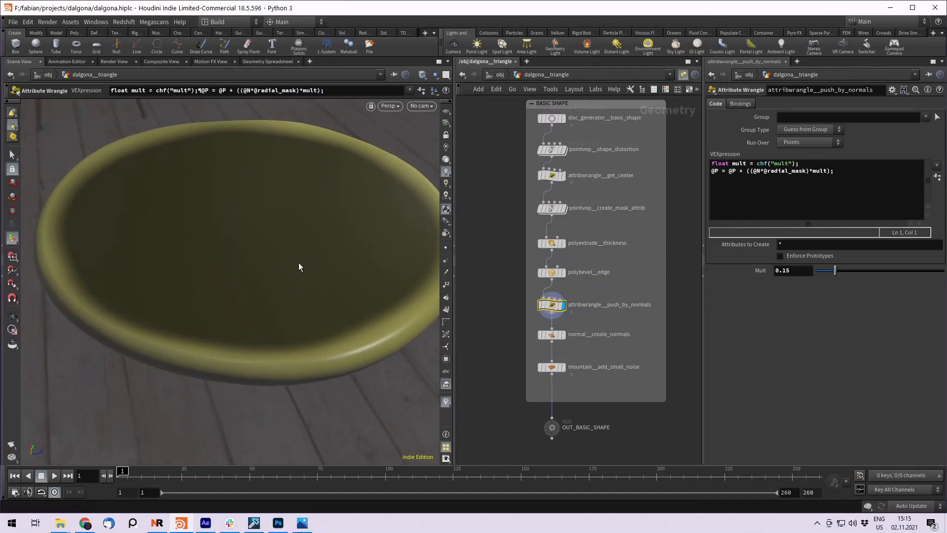
# Step: Compare polybevel__edge with its point normals shown, and return to attribwrangle__push_by_normals with the normals hidden
pyautogui.click(561, 274)
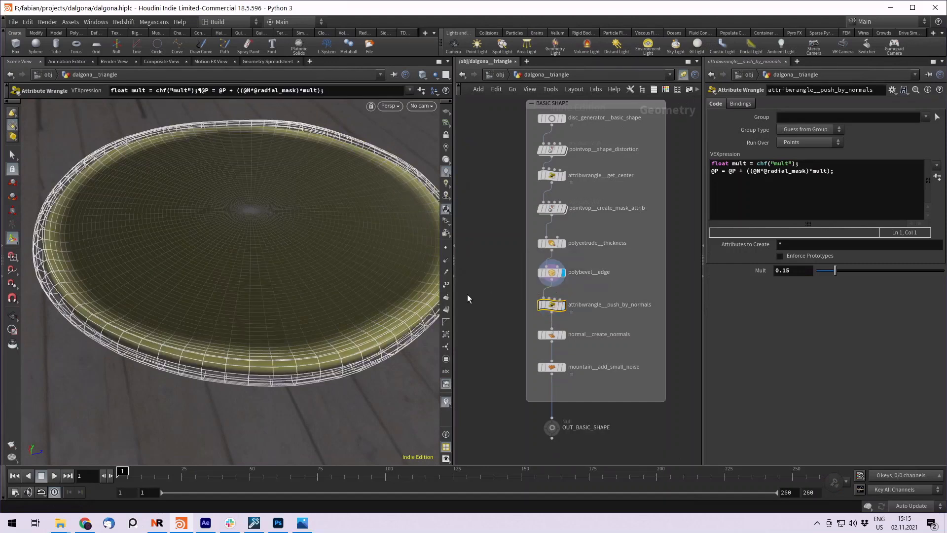
pyautogui.click(556, 273)
pyautogui.click(446, 261)
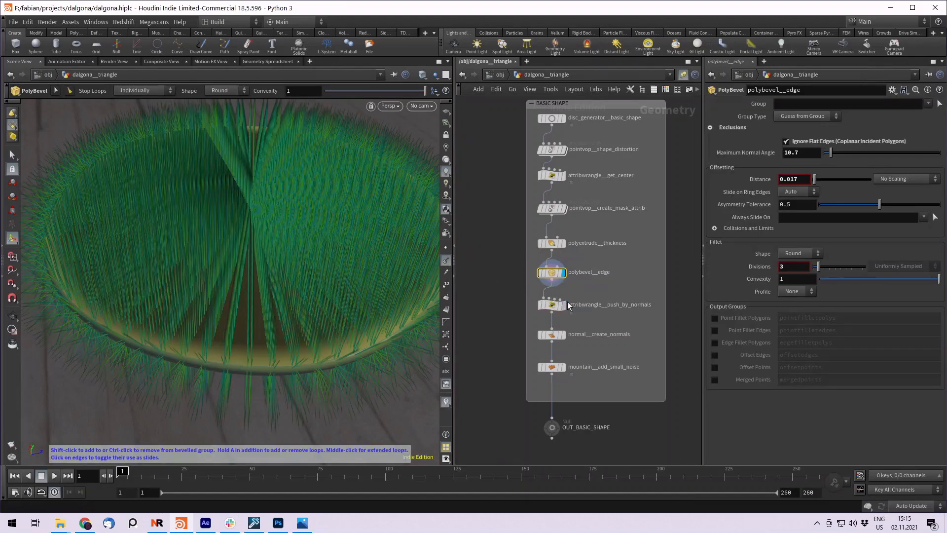
pyautogui.click(562, 304)
pyautogui.click(551, 305)
pyautogui.click(446, 261)
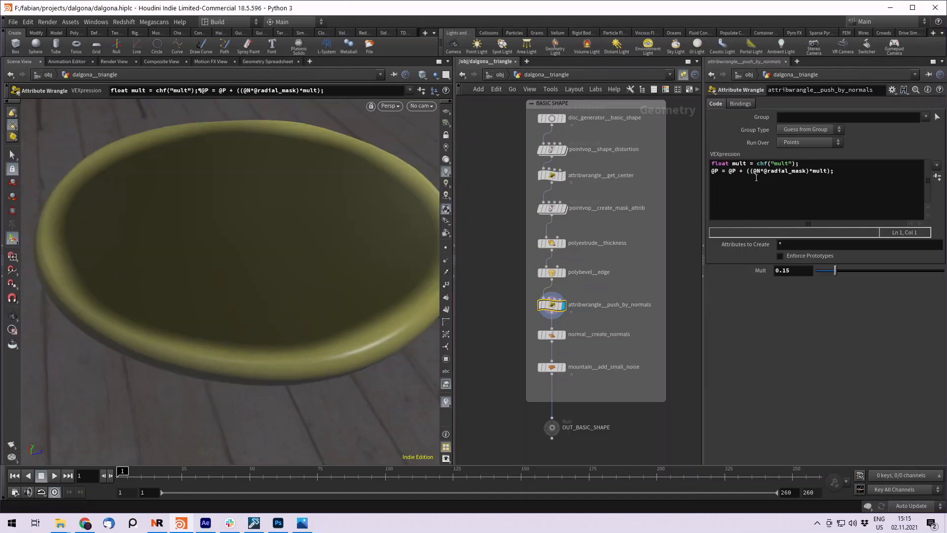
# Step: Examine the position, mask and mult terms and the chf channel reference in the VEXpression of attribwrangle__push_by_normals
pyautogui.doubleClick(732, 172)
pyautogui.click(750, 172)
pyautogui.moveTo(828, 170); pyautogui.dragTo(814, 170)
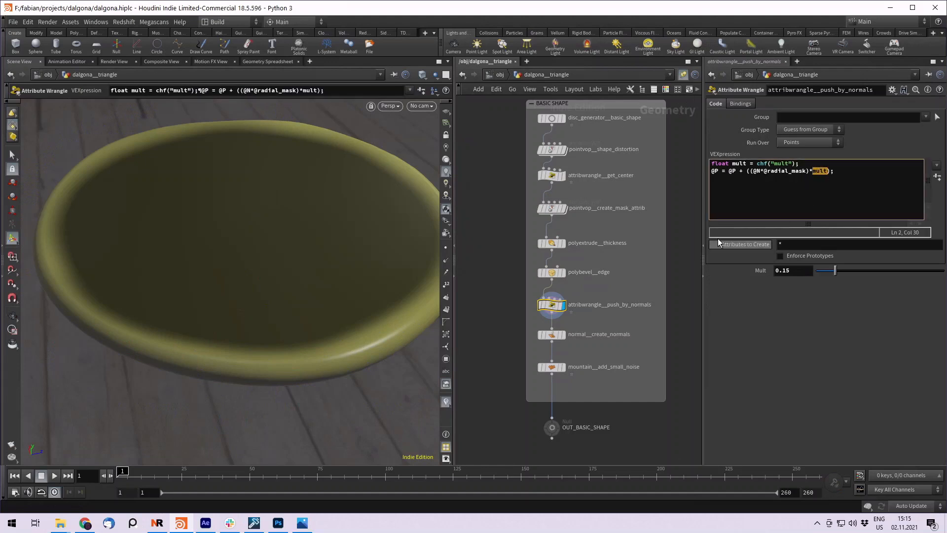
pyautogui.moveTo(764, 163); pyautogui.dragTo(774, 163)
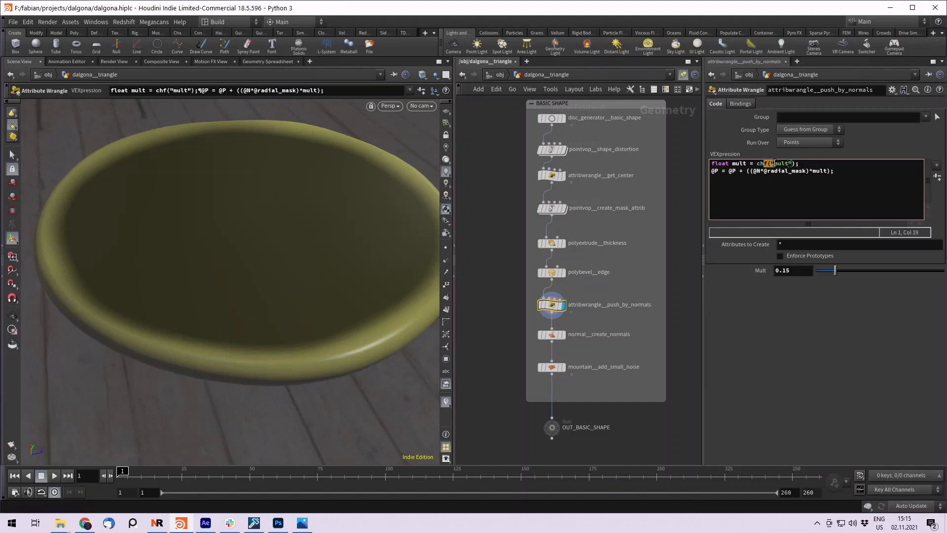
# Step: Try a Mult value of 0.332 on attribwrangle__push_by_normals and undo the change
pyautogui.moveTo(835, 271); pyautogui.dragTo(858, 268)
pyautogui.hotkey('ctrl', 'z')
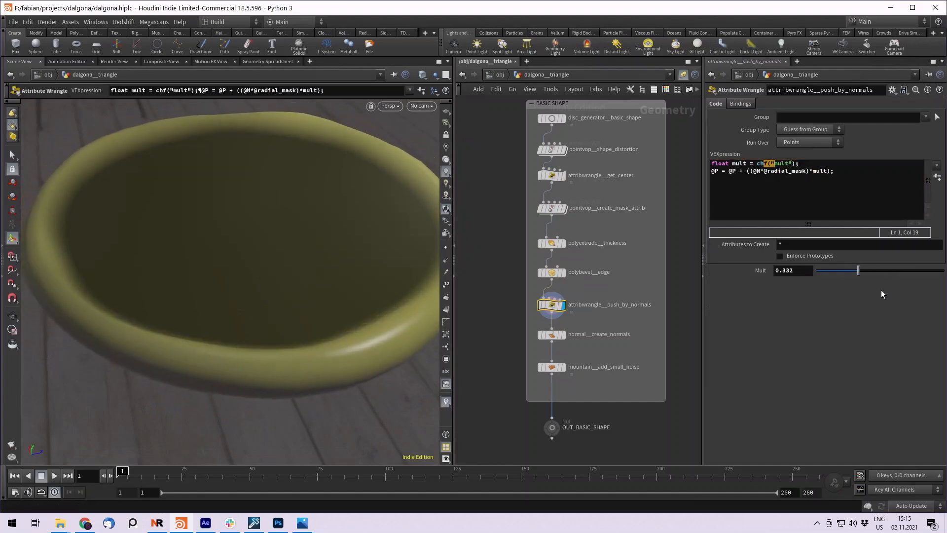
pyautogui.moveTo(692, 316); pyautogui.dragTo(659, 260, button='middle')
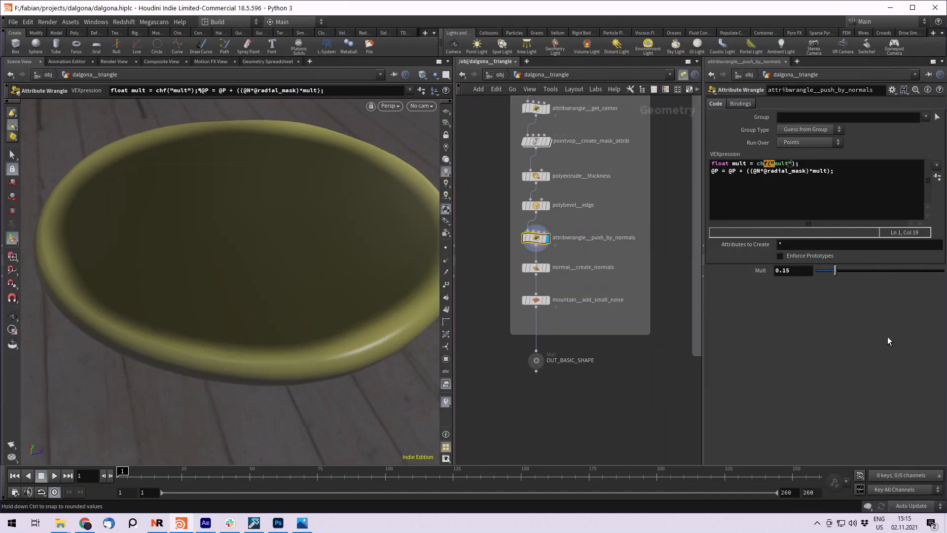
pyautogui.moveTo(663, 329); pyautogui.dragTo(666, 306, button='middle')
pyautogui.moveTo(650, 228); pyautogui.dragTo(667, 252, button='middle')
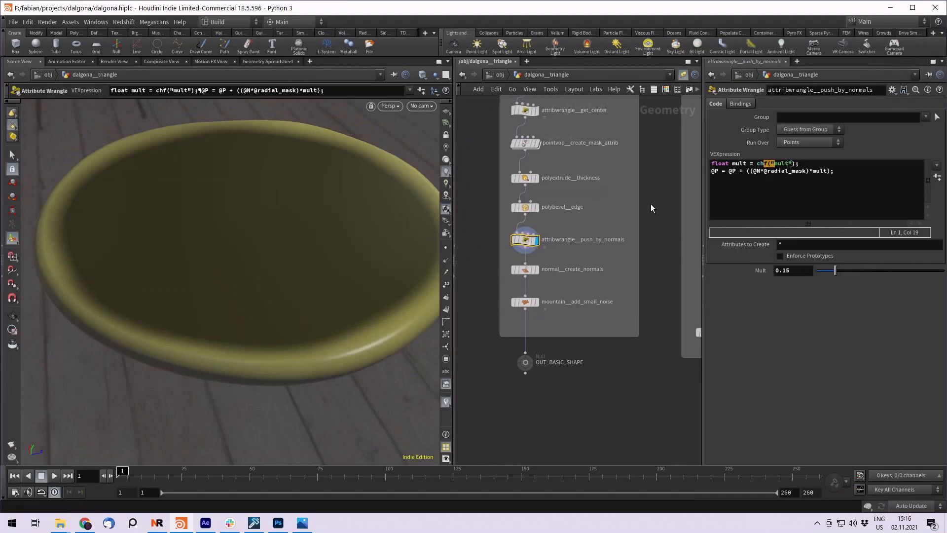
pyautogui.moveTo(651, 205); pyautogui.dragTo(651, 214, button='middle')
pyautogui.click(854, 172)
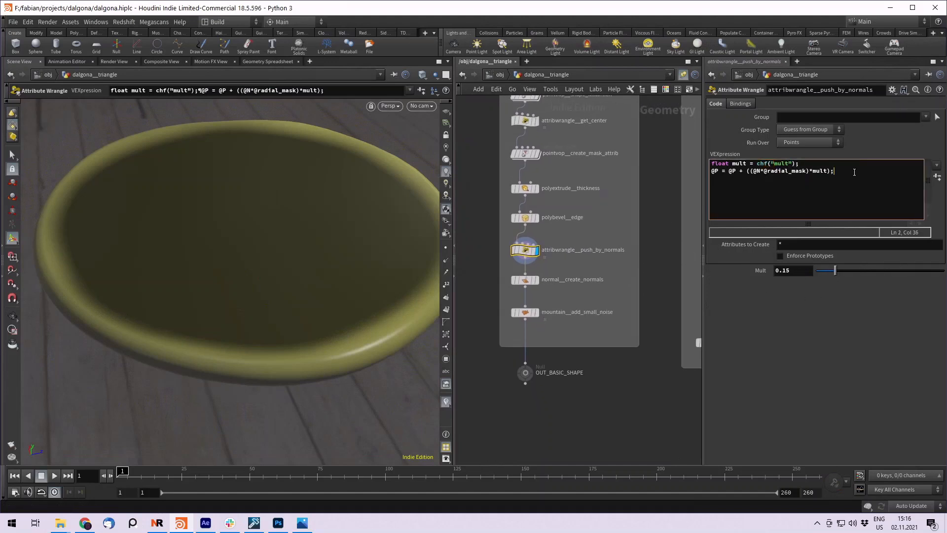
# Step: Display and select normal__create_normals and mountain__add_small_noise in turn, inspecting the noisy disc surface from a lower angle
pyautogui.click(536, 279)
pyautogui.click(525, 279)
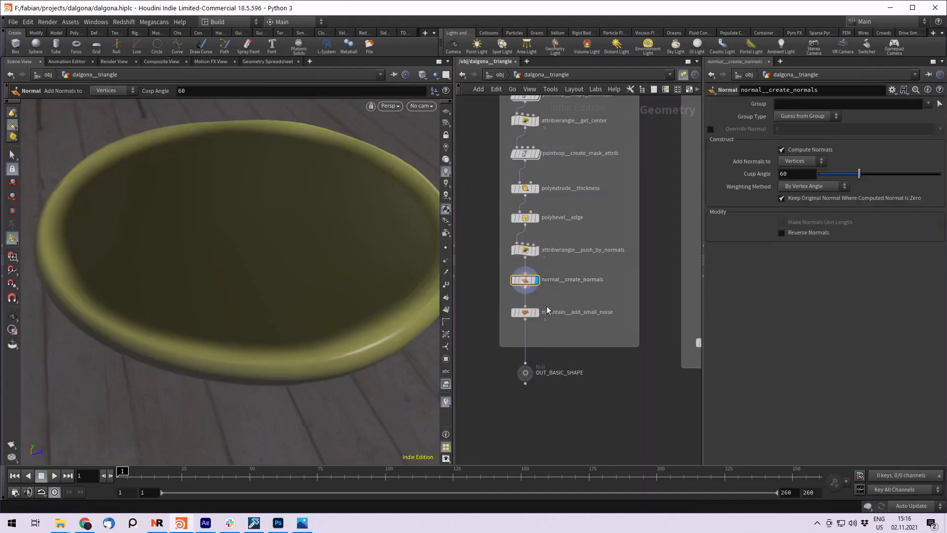
pyautogui.click(538, 313)
pyautogui.click(525, 312)
pyautogui.keyDown('alt'); pyautogui.moveTo(298, 248); pyautogui.dragTo(320, 232); pyautogui.keyUp('alt')
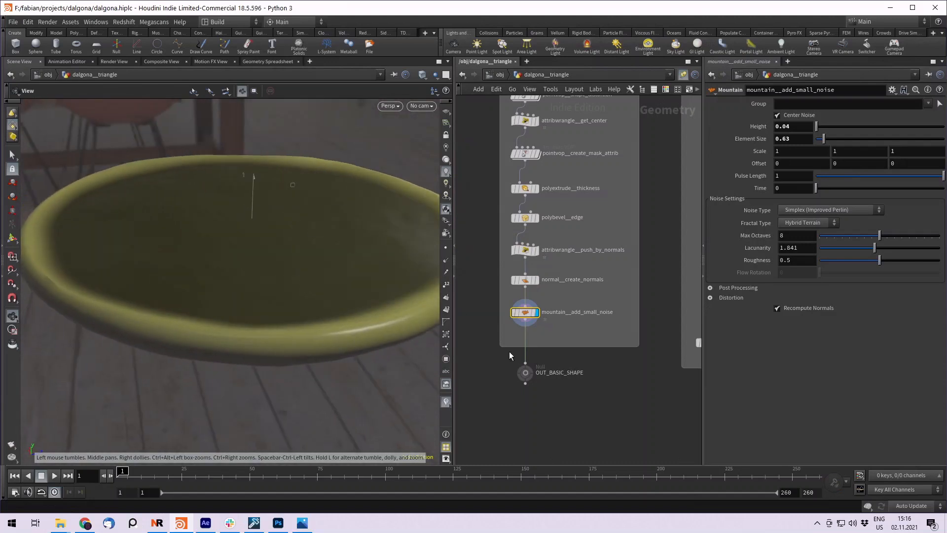
# Step: Display and select the OUT_BASIC_SHAPE null and look over the neighbouring CUTOUT FORM network
pyautogui.click(540, 360)
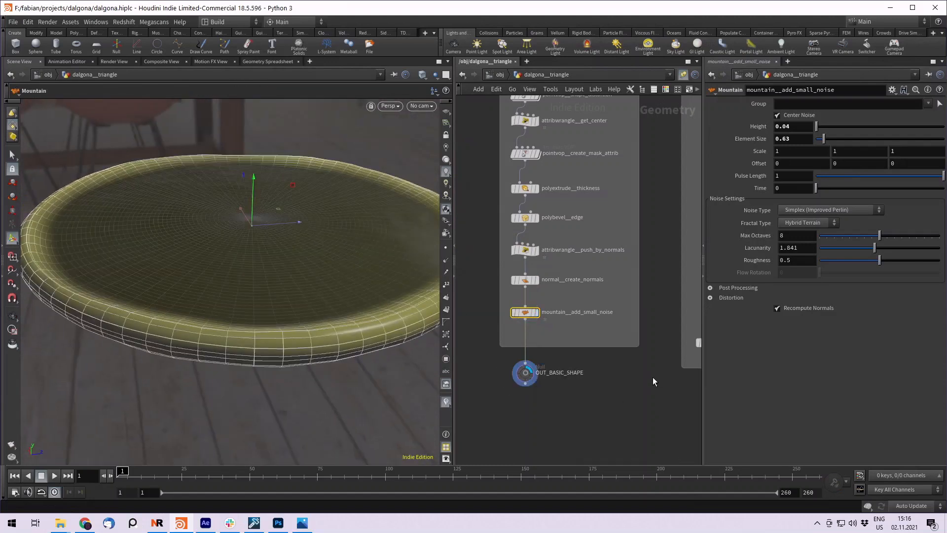
pyautogui.scroll(-3, 626, 382)
pyautogui.moveTo(669, 344); pyautogui.dragTo(617, 348, button='middle')
pyautogui.scroll(4, 612, 271)
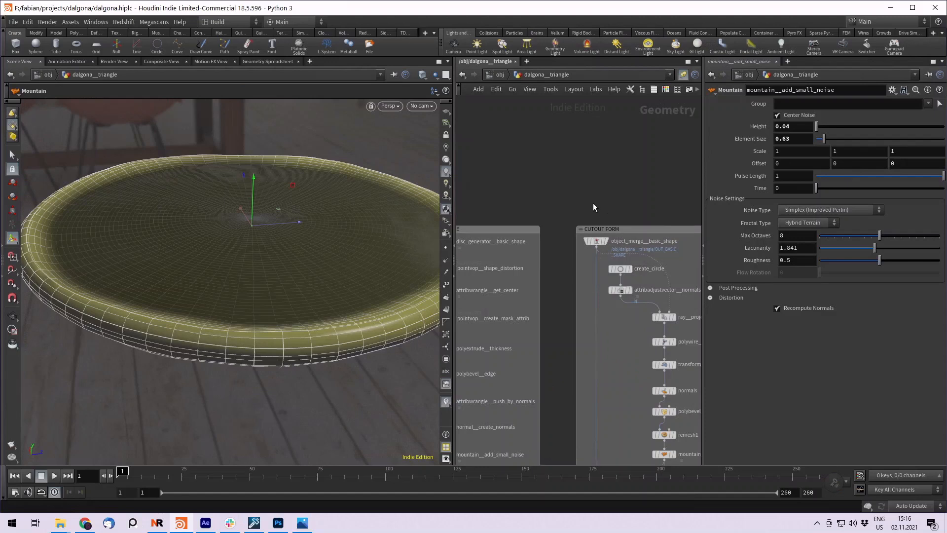
pyautogui.moveTo(593, 202); pyautogui.dragTo(643, 186, button='middle')
pyautogui.scroll(-1, 643, 186)
pyautogui.moveTo(657, 155); pyautogui.dragTo(639, 93, button='middle')
pyautogui.moveTo(477, 349); pyautogui.dragTo(541, 375)
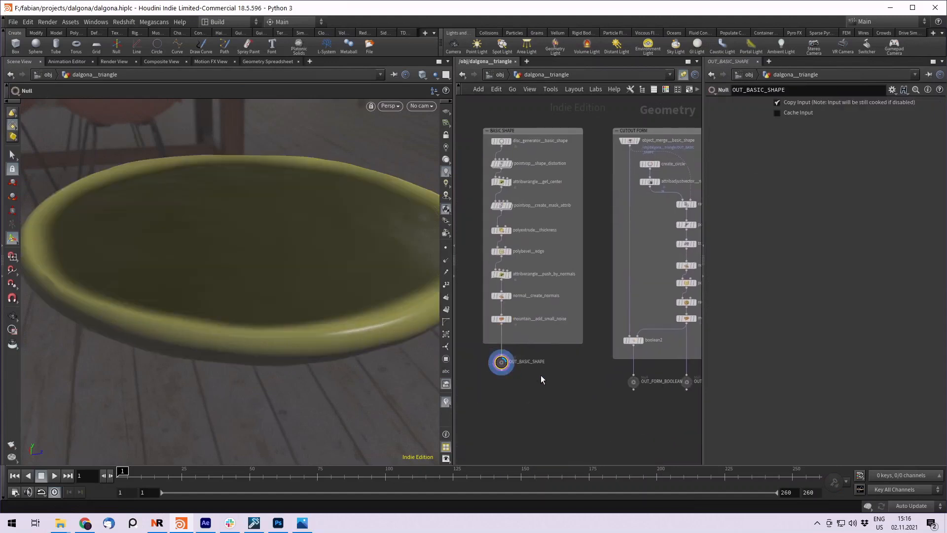
pyautogui.moveTo(544, 385); pyautogui.dragTo(537, 393, button='middle')
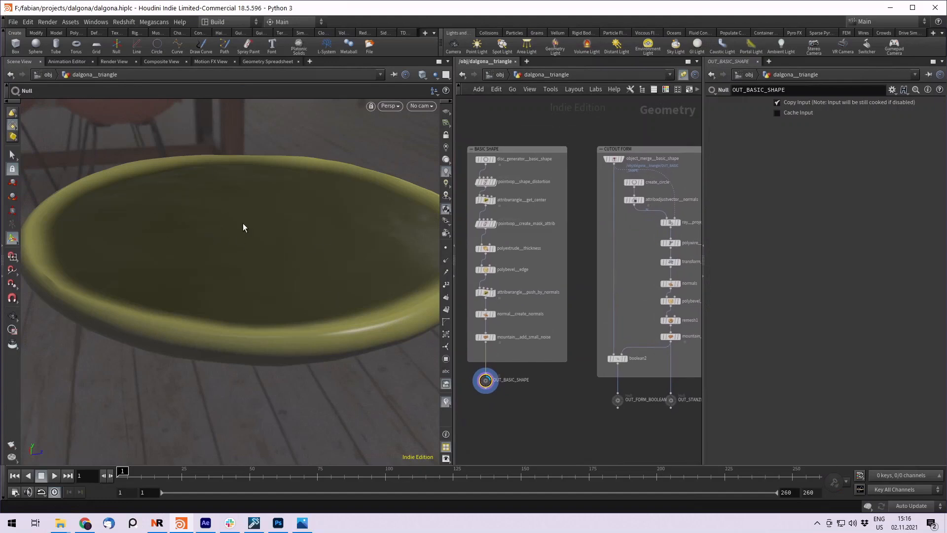
# Step: Display and select object_merge__basic_shape in the CUTOUT FORM network and view the merged disc from above
pyautogui.moveTo(619, 128); pyautogui.dragTo(558, 134, button='middle')
pyautogui.scroll(3, 555, 133)
pyautogui.click(549, 187)
pyautogui.click(531, 189)
pyautogui.press('Escape')
pyautogui.moveTo(340, 207); pyautogui.dragTo(268, 205)
pyautogui.moveTo(277, 214); pyautogui.dragTo(276, 222, button='right')
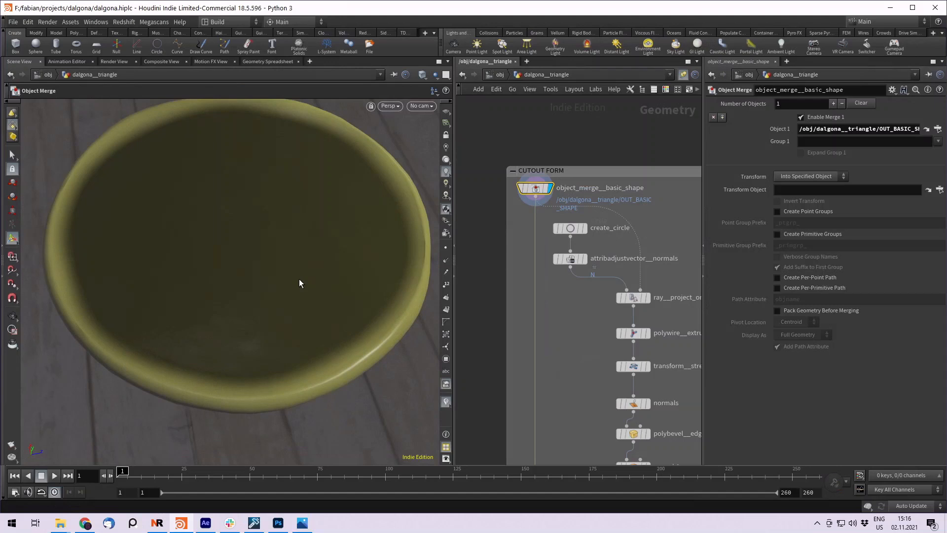
# Step: Display and select create_circle and examine the triangle shape and its Divisions setting
pyautogui.moveTo(635, 187); pyautogui.dragTo(623, 139, button='middle')
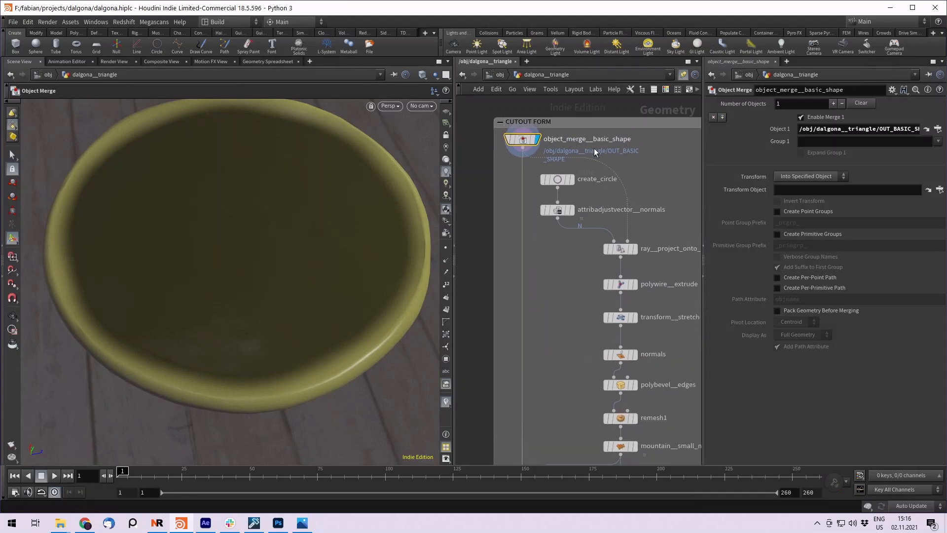
pyautogui.click(572, 180)
pyautogui.click(564, 185)
pyautogui.moveTo(342, 204); pyautogui.dragTo(360, 196)
pyautogui.press('Return')
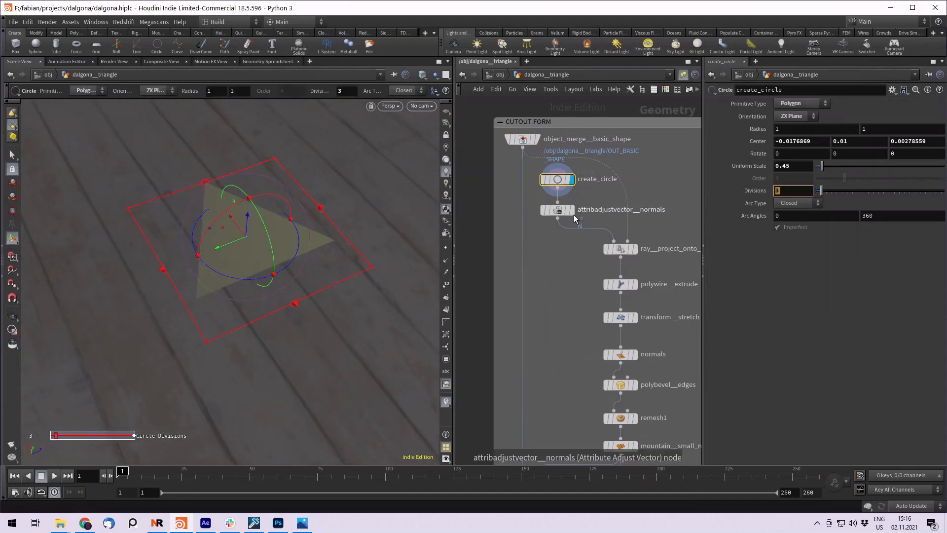
# Step: Check the triangle's point normals on attribadjustvector__normals and its projection onto the disc on ray__project_onto_mesh
pyautogui.press('r')
pyautogui.click(560, 212)
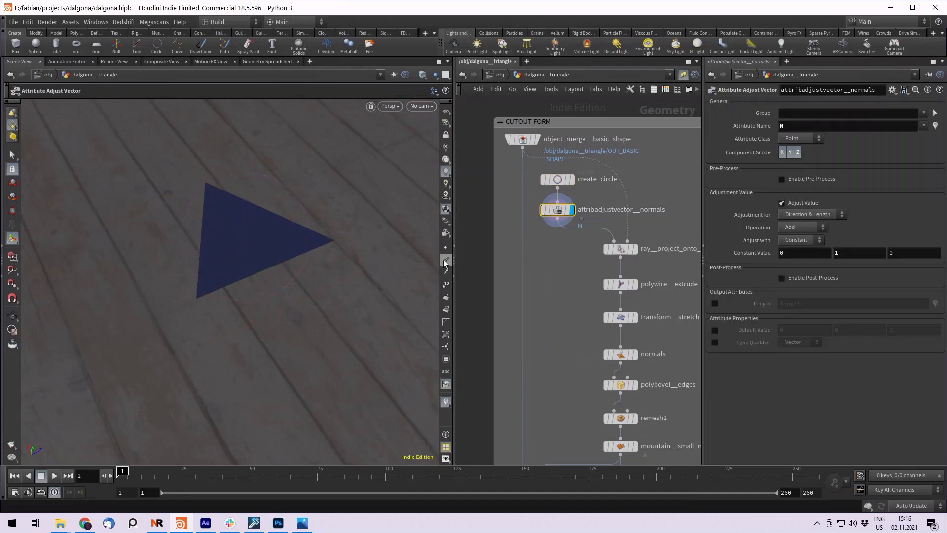
pyautogui.click(620, 249)
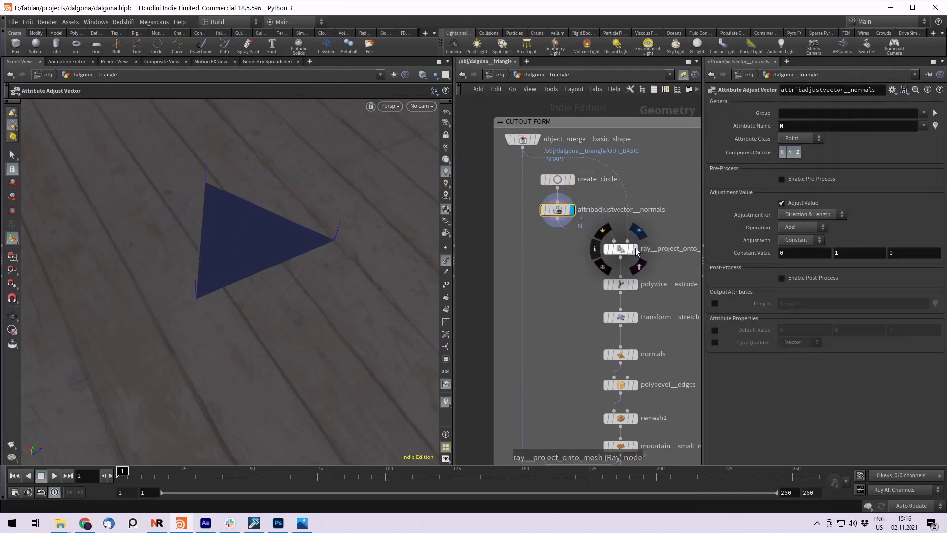
pyautogui.press('r')
pyautogui.moveTo(315, 232); pyautogui.dragTo(386, 182)
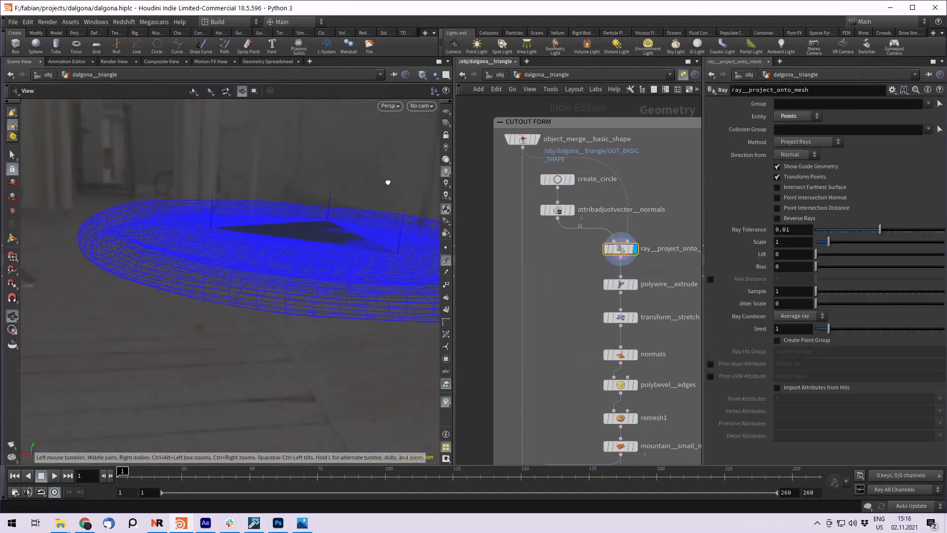
pyautogui.moveTo(278, 236); pyautogui.dragTo(148, 239)
pyautogui.moveTo(621, 253)
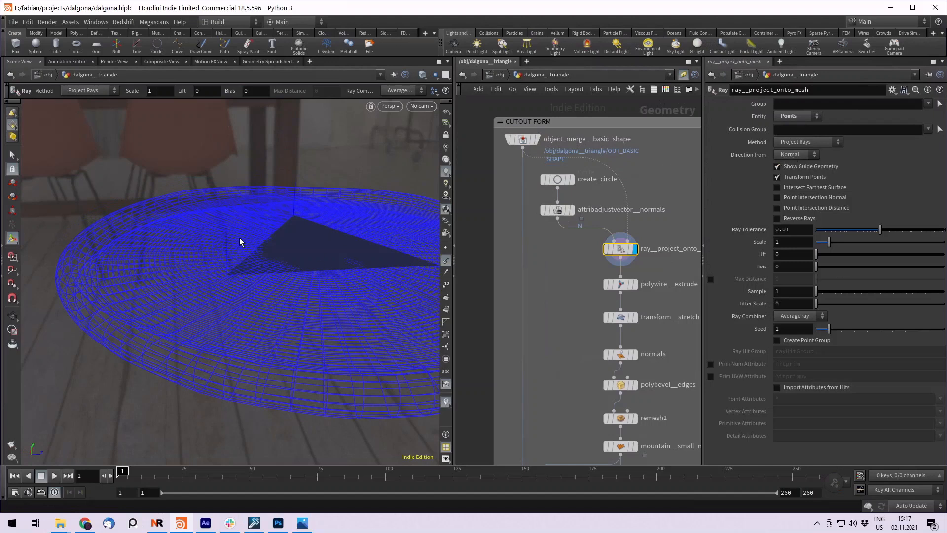
pyautogui.moveTo(306, 256); pyautogui.dragTo(424, 247)
# Step: Display and select polywire__extrude, hide the point normals and inspect the triangular wire up close
pyautogui.click(633, 284)
pyautogui.click(621, 289)
pyautogui.click(446, 261)
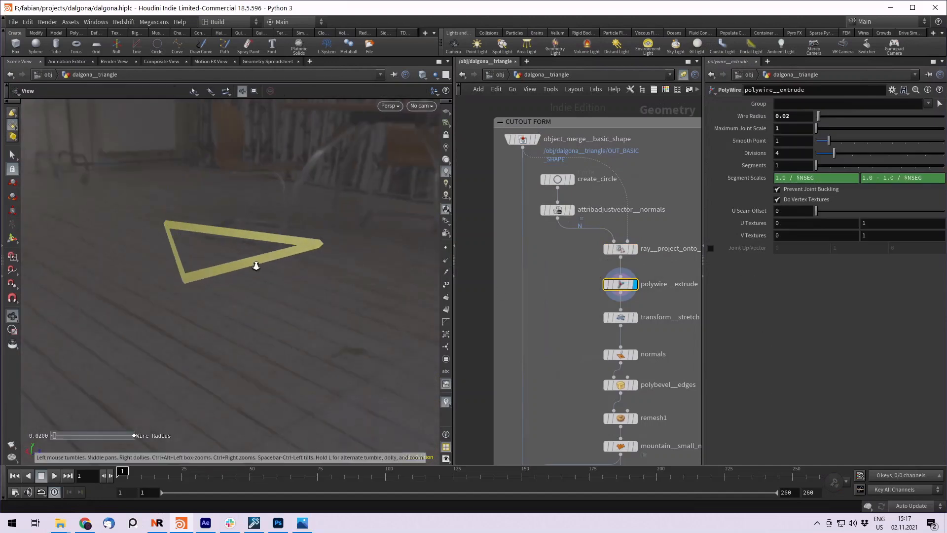
pyautogui.scroll(3, 253, 264)
# Step: Display transform__stretch, and display and select polybevel__edges to check the stretched wire and its bevelled corners
pyautogui.click(637, 320)
pyautogui.moveTo(563, 300); pyautogui.dragTo(545, 273, button='middle')
pyautogui.click(621, 339)
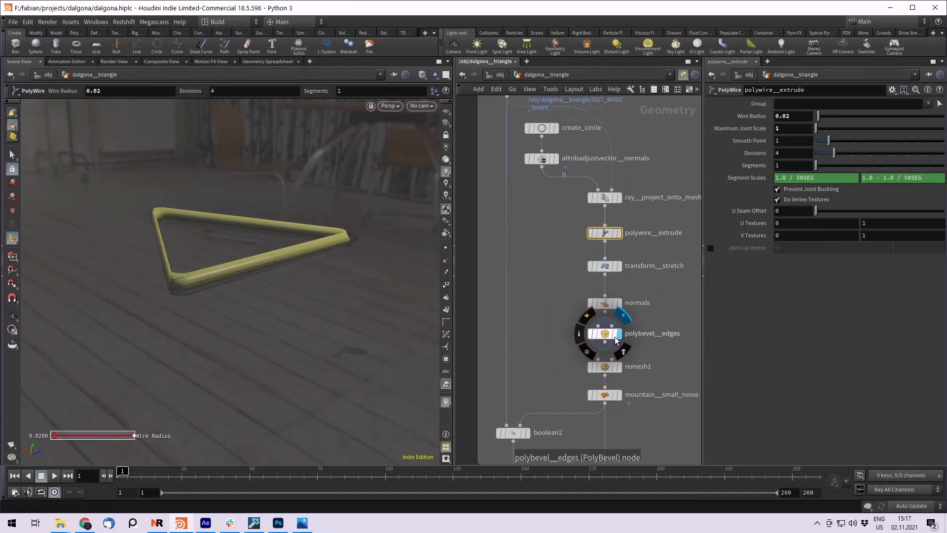
pyautogui.click(609, 336)
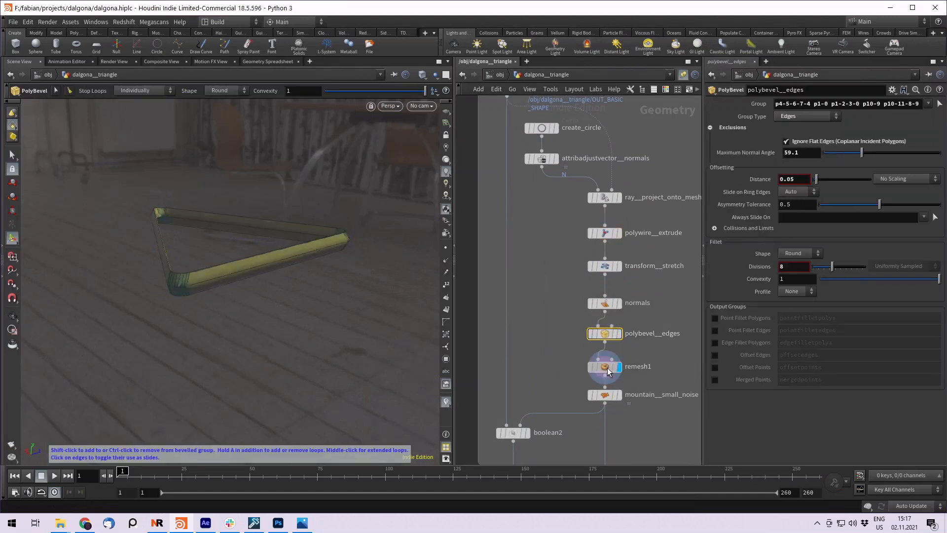
# Step: Review remesh1, and display and select mountain__small_noise to inspect the noisy triangle from above
pyautogui.click(610, 370)
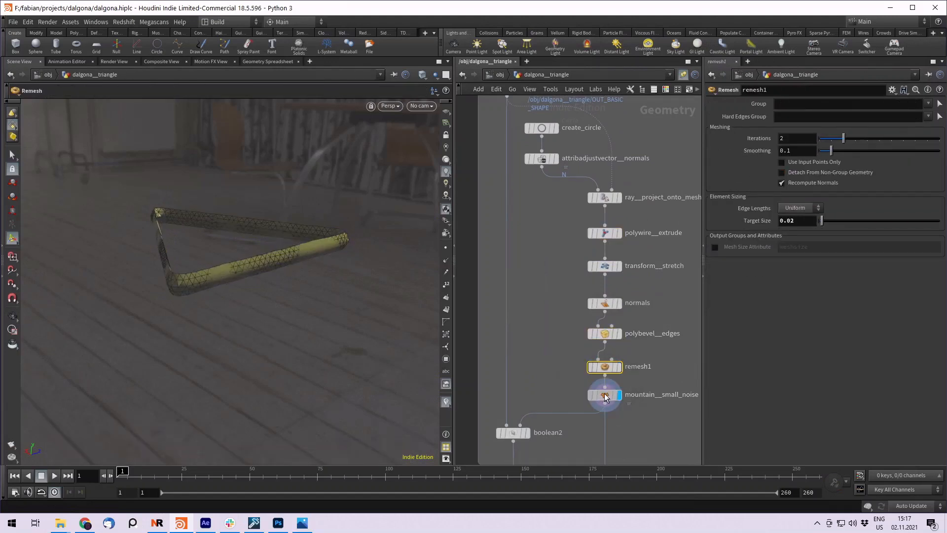
pyautogui.click(606, 397)
pyautogui.moveTo(513, 426); pyautogui.dragTo(535, 339, button='middle')
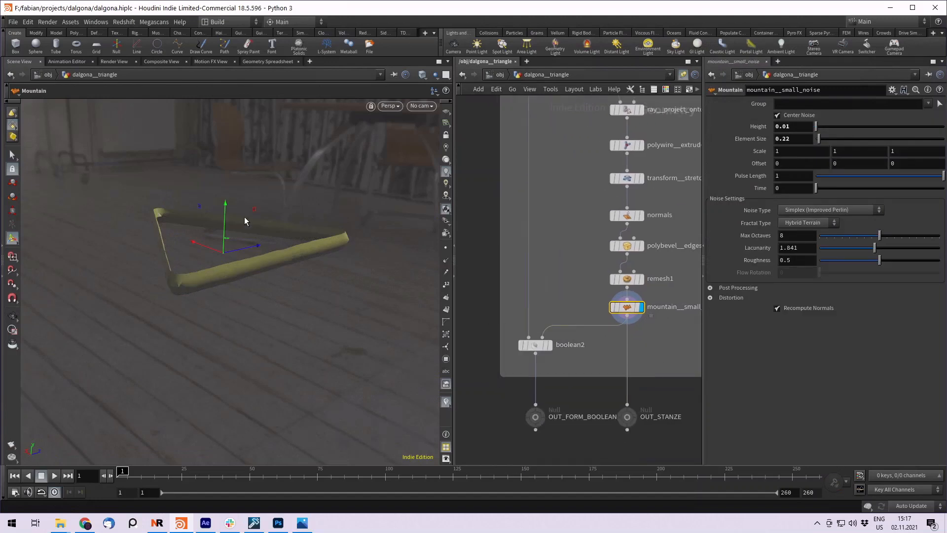
pyautogui.keyDown('alt'); pyautogui.moveTo(181, 214); pyautogui.dragTo(176, 237); pyautogui.keyUp('alt')
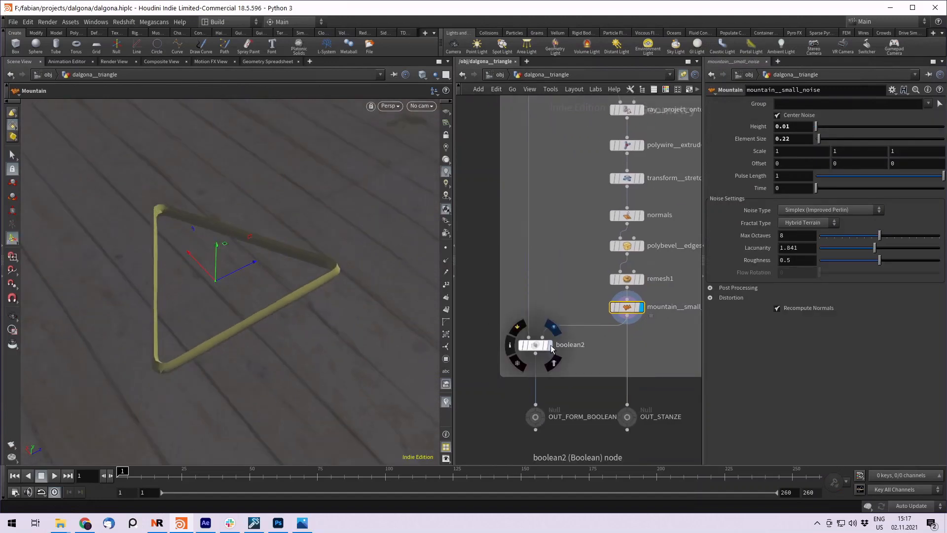
# Step: Display and select boolean2 and the OUT_FORM_BOOLEAN null to inspect the triangle groove cut into the disc
pyautogui.click(551, 348)
pyautogui.click(535, 346)
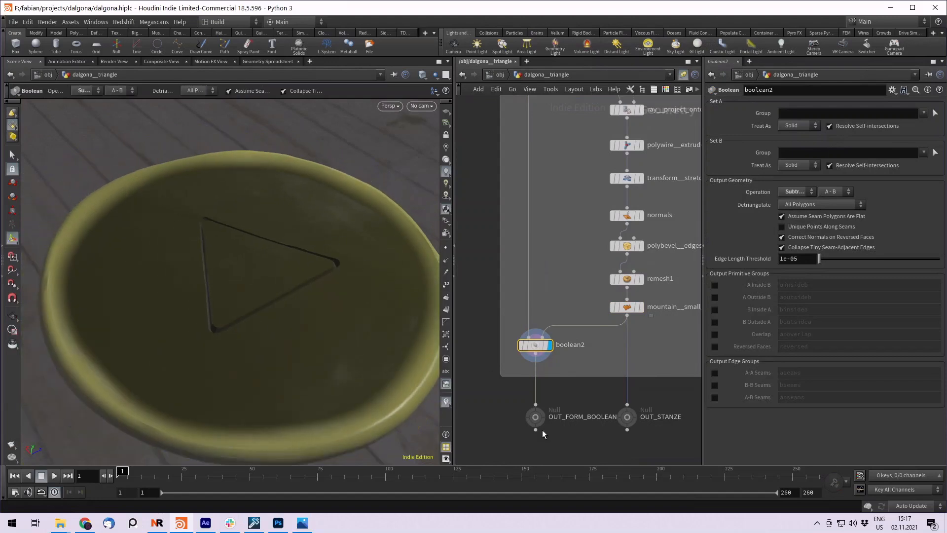
pyautogui.click(535, 416)
pyautogui.moveTo(266, 281); pyautogui.dragTo(236, 254)
pyautogui.press('Return')
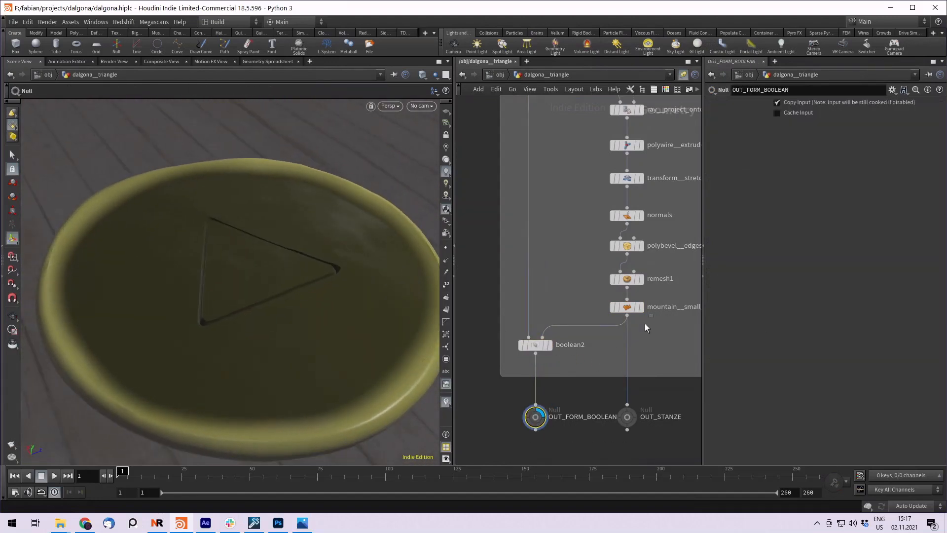
# Step: Display and select mountain__small_noise again and orbit around the triangular cutter on its way to OUT_STANZE
pyautogui.click(640, 307)
pyautogui.click(627, 307)
pyautogui.moveTo(173, 241); pyautogui.dragTo(398, 312)
pyautogui.moveTo(685, 451); pyautogui.dragTo(627, 396, button='middle')
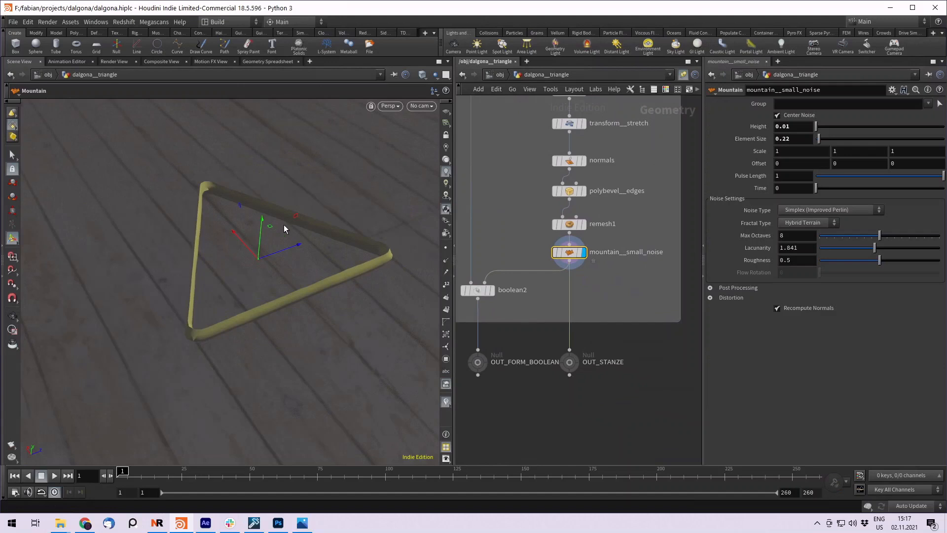
pyautogui.press('Escape')
pyautogui.moveTo(222, 265); pyautogui.dragTo(282, 276)
# Step: Display and select OUT_FORM_BOOLEAN again and view the whole cookie with its triangle groove
pyautogui.click(496, 343)
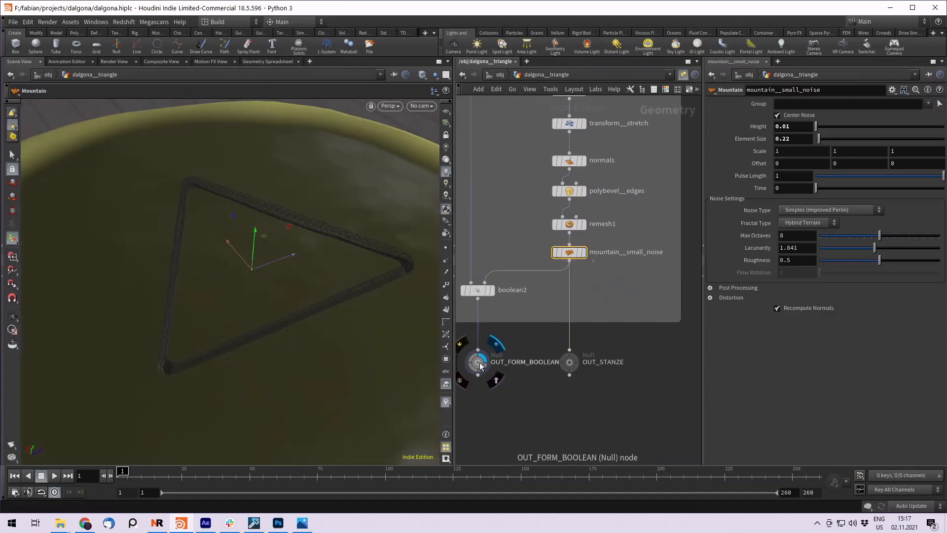
pyautogui.click(477, 361)
pyautogui.scroll(-3, 206, 282)
pyautogui.moveTo(205, 281); pyautogui.dragTo(259, 300)
pyautogui.moveTo(259, 301); pyautogui.dragTo(251, 308, button='right')
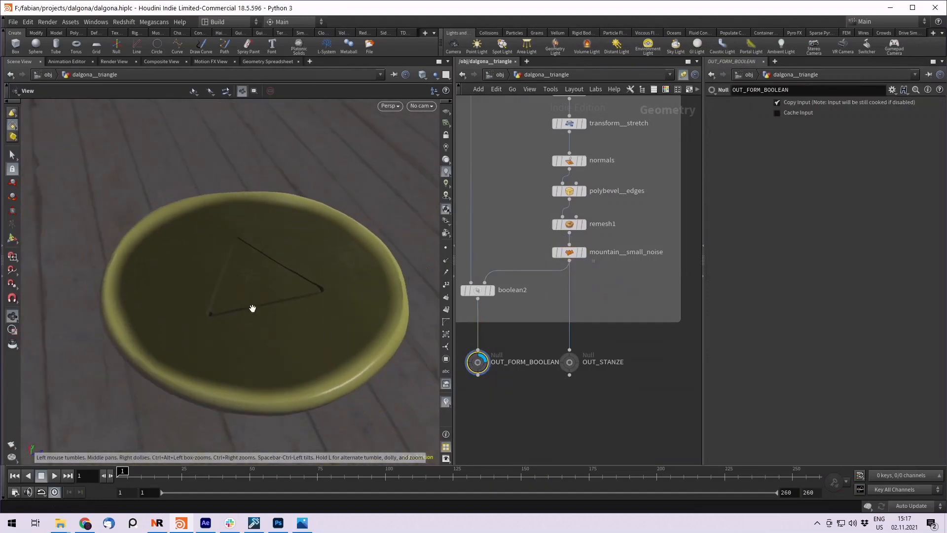
pyautogui.press('h')
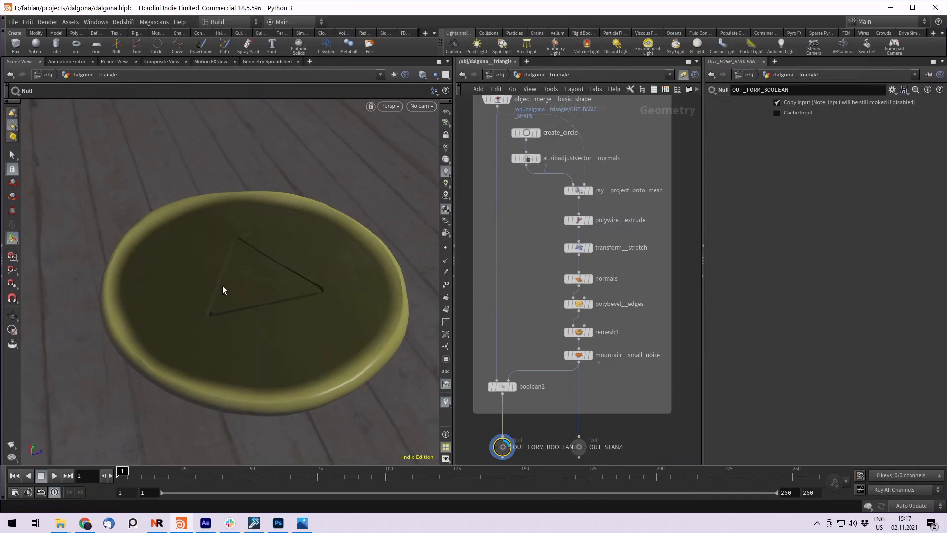
# Step: Go to the CREATING HOLES and VDB section and display and select the Object Merge node that brings in OUT_FORM_BOOLEAN
pyautogui.scroll(-3, 537, 257)
pyautogui.scroll(5, 651, 204)
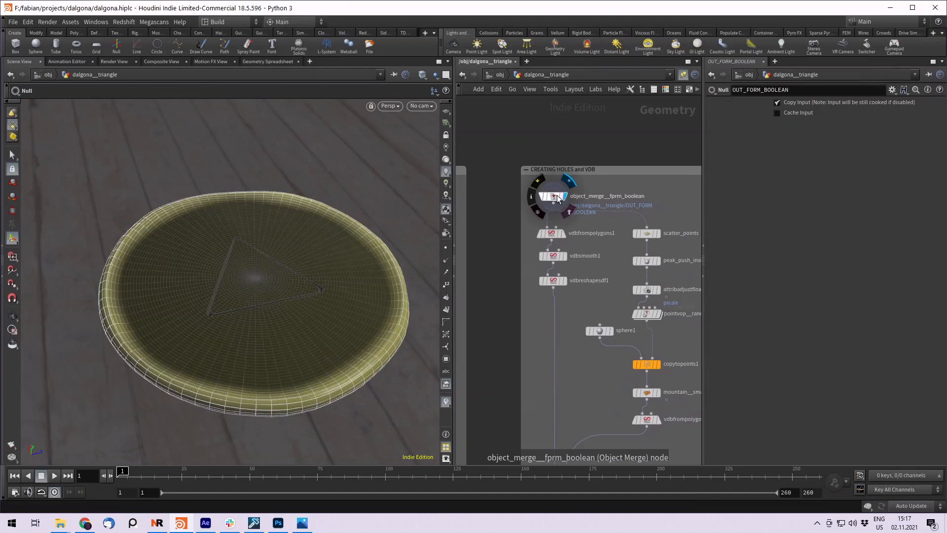
pyautogui.click(555, 198)
pyautogui.moveTo(603, 143); pyautogui.dragTo(569, 100, button='middle')
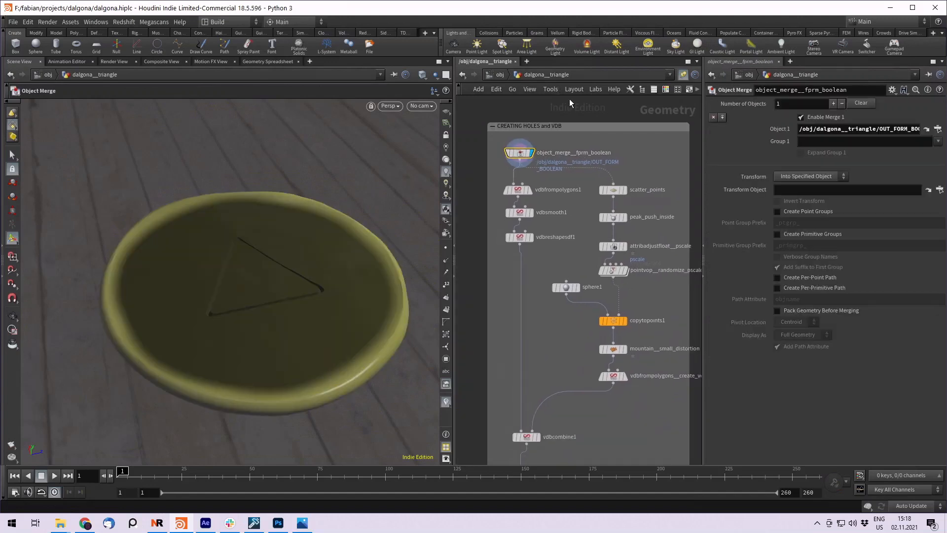
# Step: Display and select vdbfrompolygons1 and inspect the triangle groove of the converted cookie up close
pyautogui.click(534, 174)
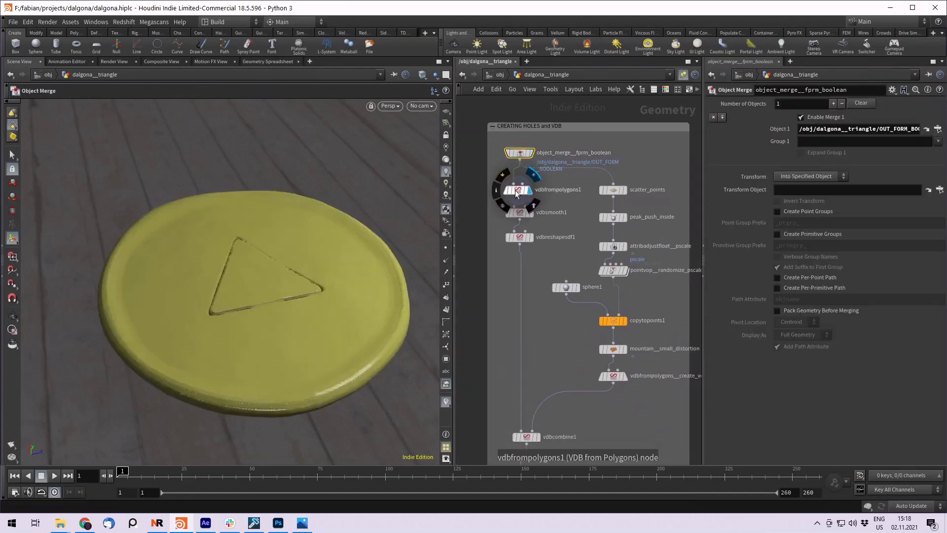
pyautogui.click(518, 190)
pyautogui.keyDown('alt'); pyautogui.moveTo(218, 307); pyautogui.dragTo(358, 338, button='right'); pyautogui.keyUp('alt')
pyautogui.keyDown('alt'); pyautogui.moveTo(357, 339); pyautogui.dragTo(272, 300); pyautogui.keyUp('alt')
pyautogui.keyDown('alt'); pyautogui.moveTo(272, 300); pyautogui.dragTo(249, 269, button='middle'); pyautogui.keyUp('alt')
# Step: Display and select vdbsmooth1 and orbit around the cookie to inspect the smoothed groove and rim
pyautogui.click(531, 213)
pyautogui.click(523, 217)
pyautogui.keyDown('alt'); pyautogui.moveTo(227, 274); pyautogui.dragTo(218, 268); pyautogui.keyUp('alt')
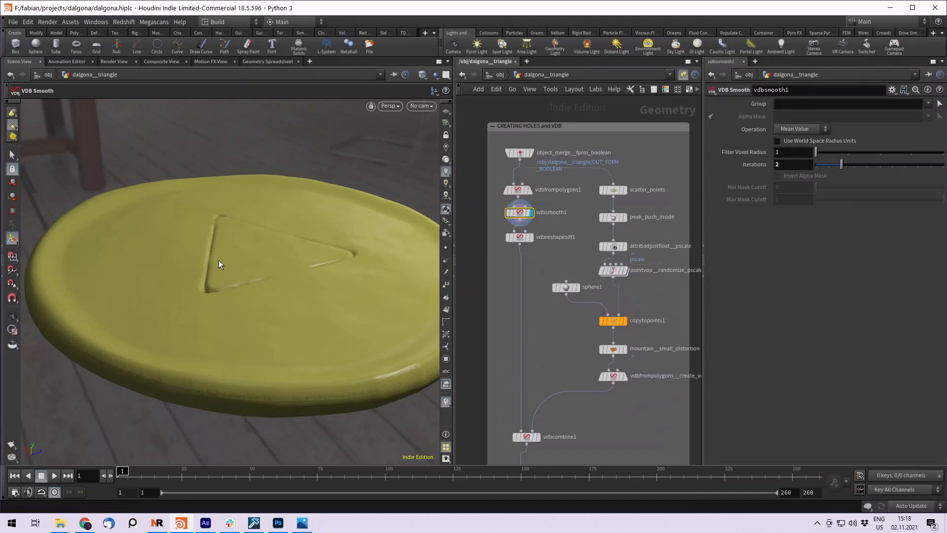
pyautogui.keyDown('alt'); pyautogui.moveTo(208, 264); pyautogui.dragTo(264, 293); pyautogui.keyUp('alt')
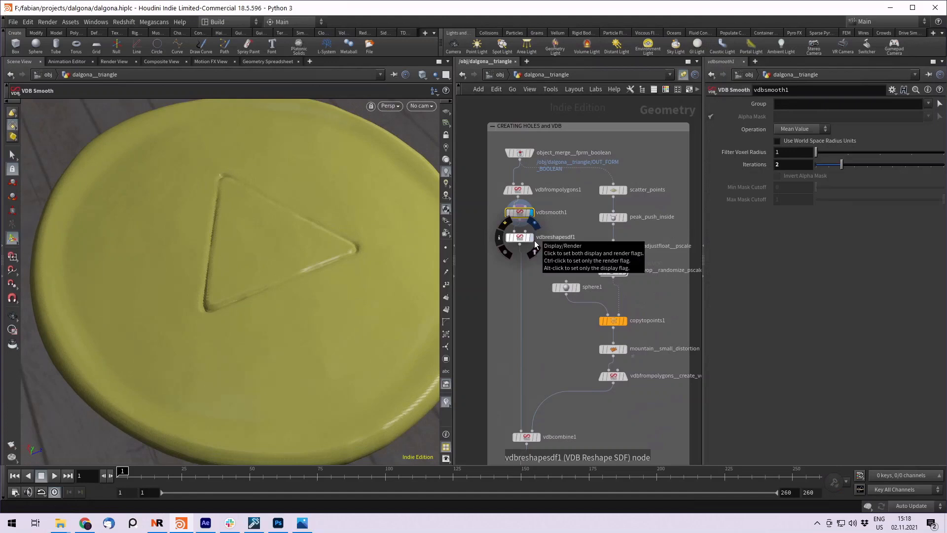
# Step: Display and select vdbreshapesdf1 and examine the eroded volume closely at a corner of the triangle groove
pyautogui.click(523, 239)
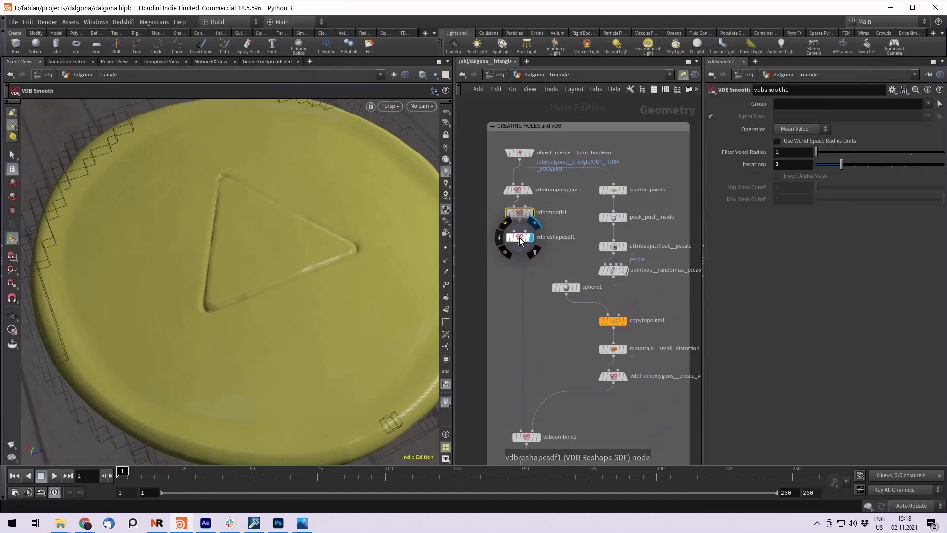
pyautogui.click(520, 240)
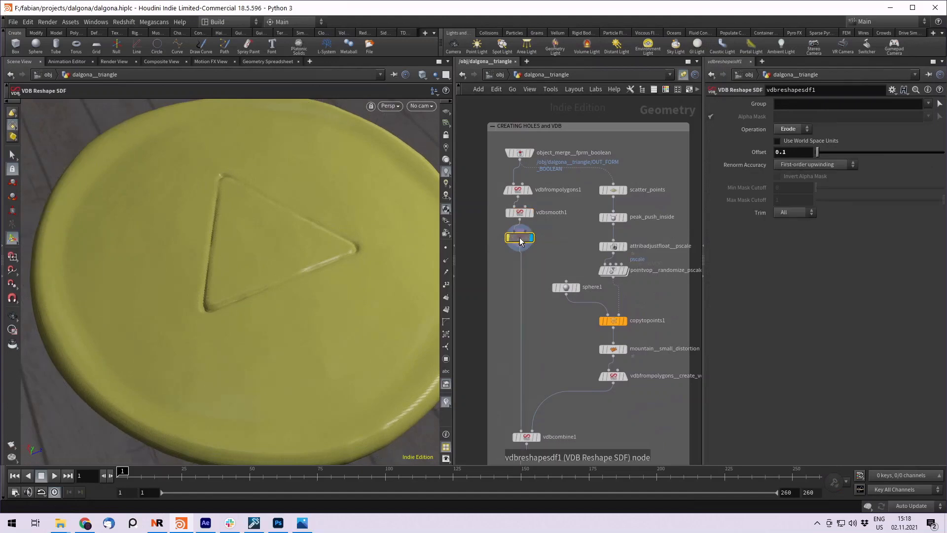
pyautogui.press('space')
pyautogui.moveTo(270, 261); pyautogui.dragTo(349, 279, button='right')
pyautogui.press('q')
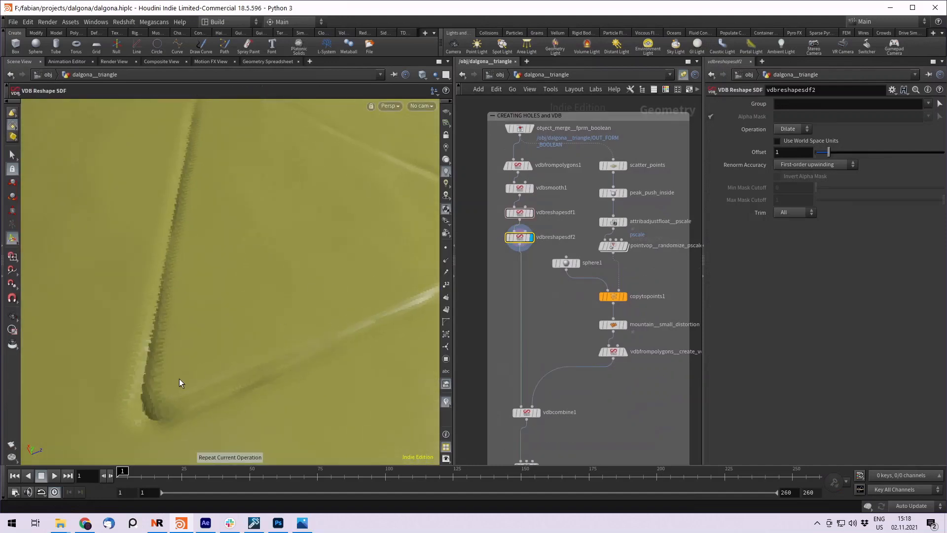
pyautogui.press('q')
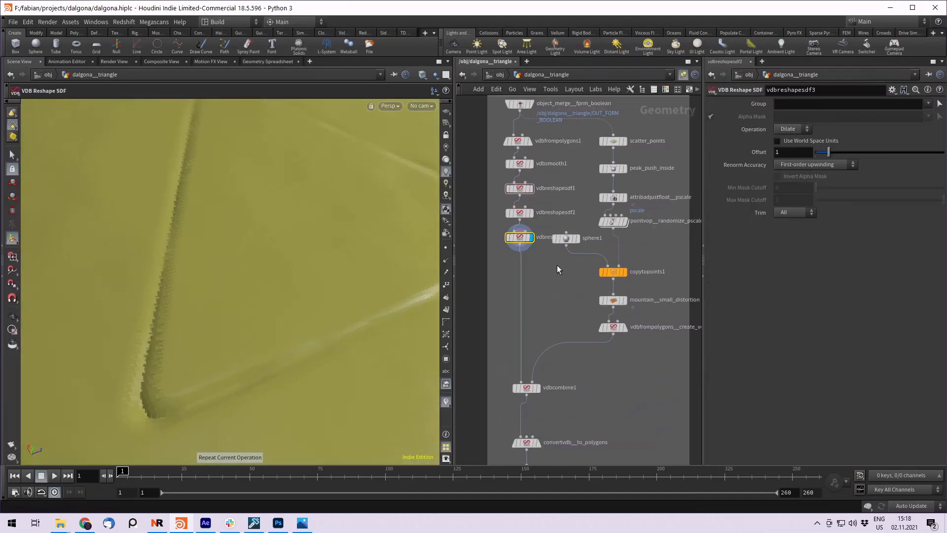
pyautogui.moveTo(557, 265); pyautogui.dragTo(538, 245, button='middle')
pyautogui.hotkey('ctrl', 'z')
pyautogui.hotkey('ctrl', 'z')
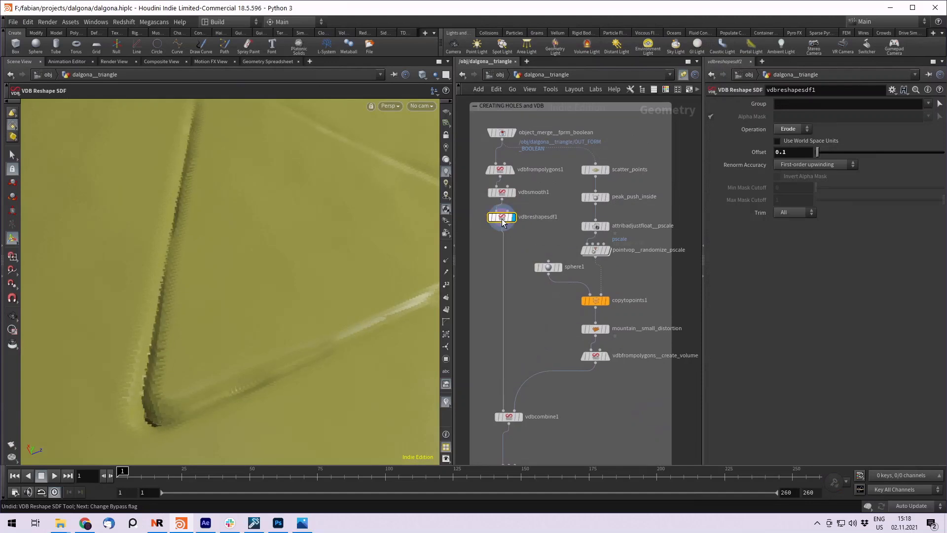
# Step: Display and select scatter_points and orbit around the ring of scattered points to inspect their distribution
pyautogui.moveTo(504, 222); pyautogui.dragTo(509, 362, button='middle')
pyautogui.click(592, 174)
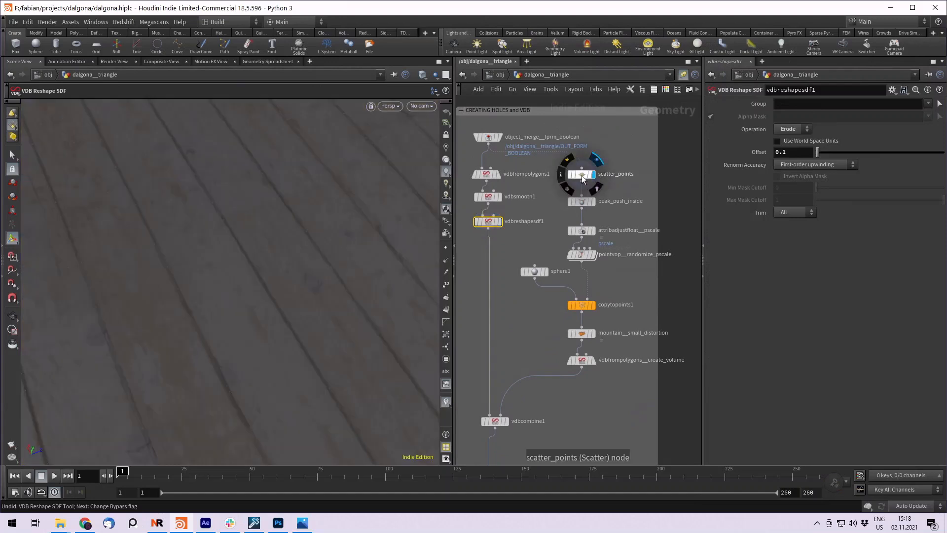
pyautogui.click(582, 176)
pyautogui.keyDown('alt'); pyautogui.moveTo(146, 192); pyautogui.dragTo(205, 203, button='right'); pyautogui.keyUp('alt')
pyautogui.keyDown('alt'); pyautogui.moveTo(206, 203); pyautogui.dragTo(300, 249); pyautogui.keyUp('alt')
pyautogui.keyDown('alt'); pyautogui.moveTo(300, 249); pyautogui.dragTo(287, 232, button='right'); pyautogui.keyUp('alt')
pyautogui.keyDown('alt'); pyautogui.moveTo(287, 231); pyautogui.dragTo(224, 220); pyautogui.keyUp('alt')
pyautogui.keyDown('alt'); pyautogui.moveTo(224, 220); pyautogui.dragTo(306, 216, button='right'); pyautogui.keyUp('alt')
# Step: Display and select peak_push_inside to review its Distance setting and the offset points
pyautogui.moveTo(593, 203)
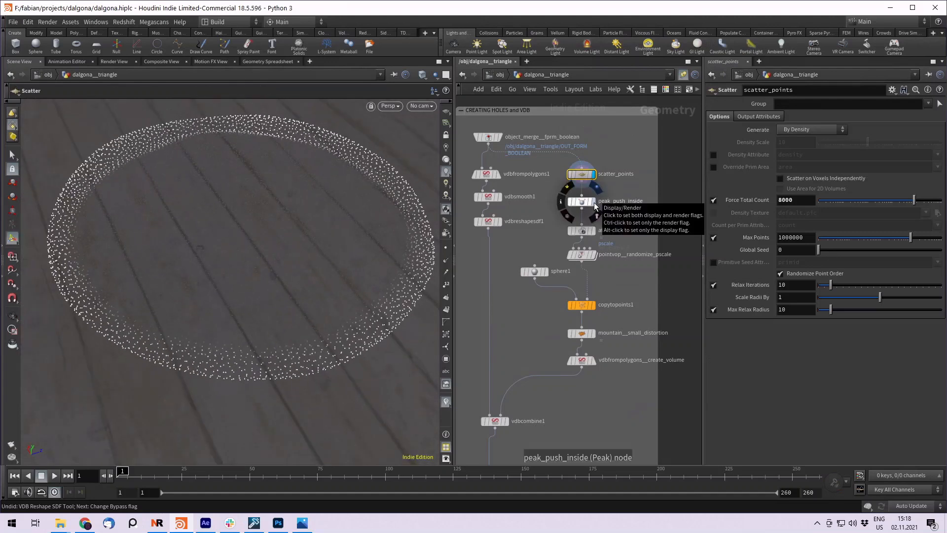
pyautogui.click(594, 206)
pyautogui.click(586, 203)
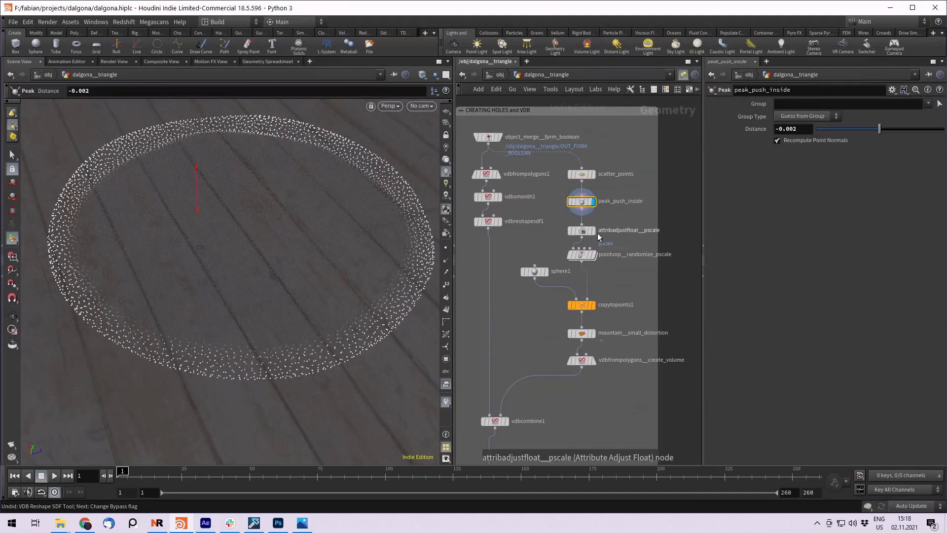
# Step: Display and select scatter_points again and show the point normals to inspect their directions up close
pyautogui.click(594, 174)
pyautogui.click(582, 174)
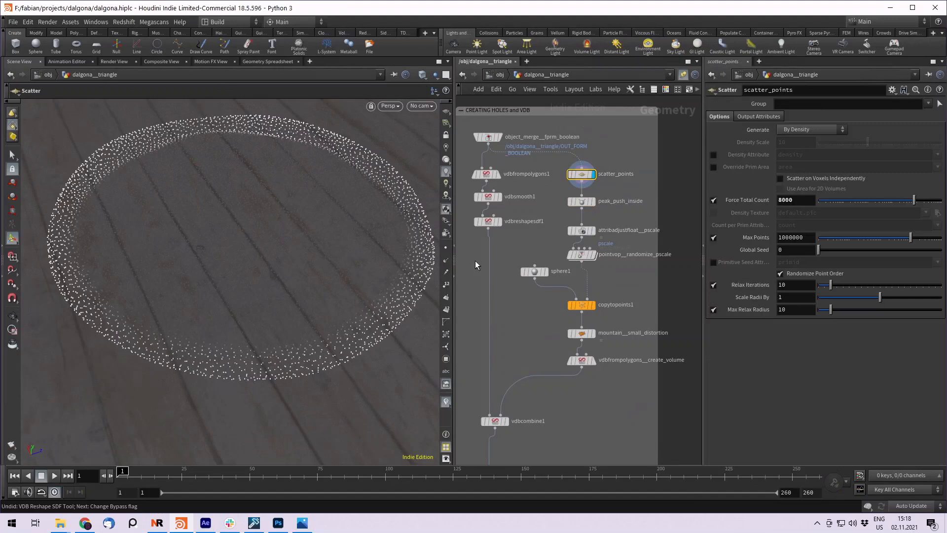
pyautogui.click(446, 260)
pyautogui.moveTo(371, 238)
pyautogui.mouseDown()
pyautogui.moveTo(387, 213)
pyautogui.moveTo(330, 223)
pyautogui.moveTo(387, 247)
pyautogui.moveTo(350, 245)
pyautogui.moveTo(374, 249)
pyautogui.mouseUp()
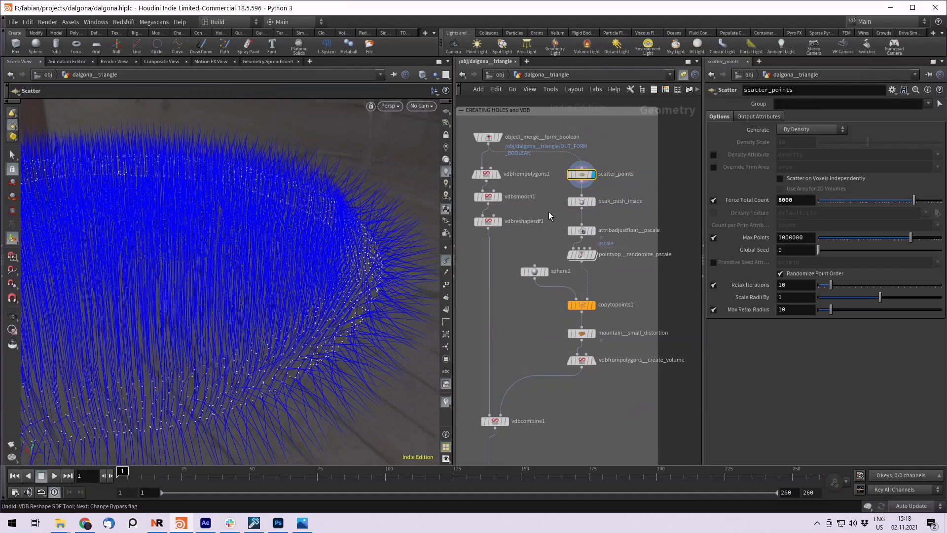
# Step: Display and select peak_push_inside again and view the whole ring of inward-pushed points
pyautogui.click(595, 201)
pyautogui.click(582, 207)
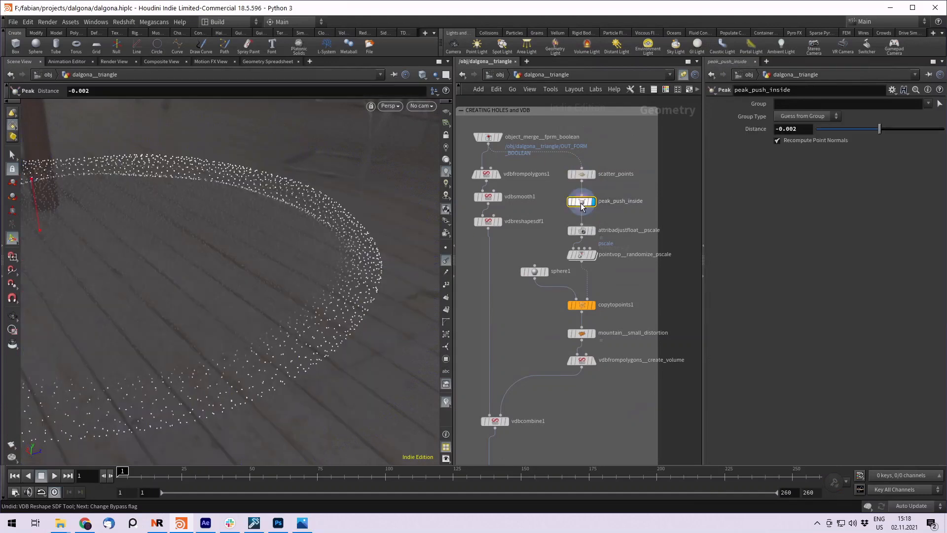
pyautogui.moveTo(377, 277); pyautogui.dragTo(300, 256)
pyautogui.moveTo(300, 256); pyautogui.dragTo(248, 268, button='right')
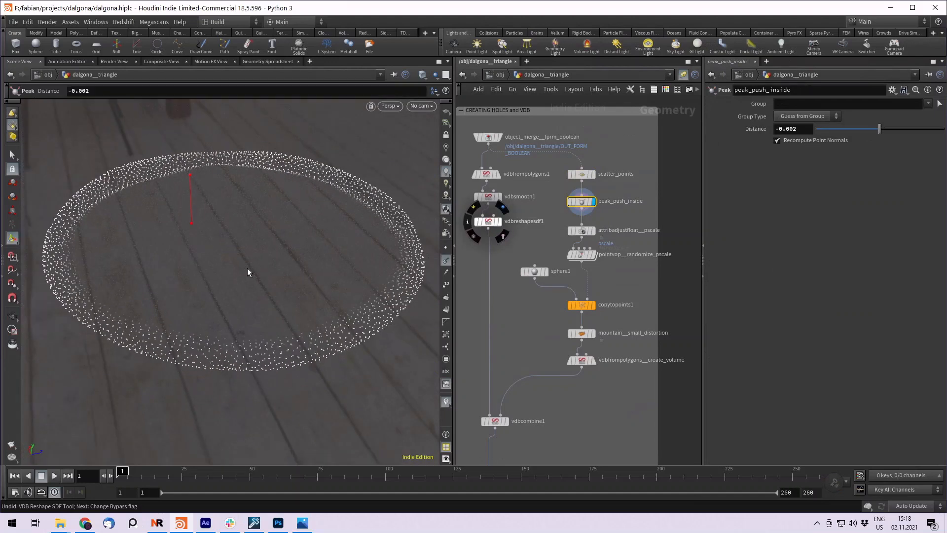
# Step: Display attribadjustfloat__pscale and pointvop__randomize_pscale in turn, and review the Min Value and Max Value of the random pscale
pyautogui.click(594, 230)
pyautogui.click(584, 232)
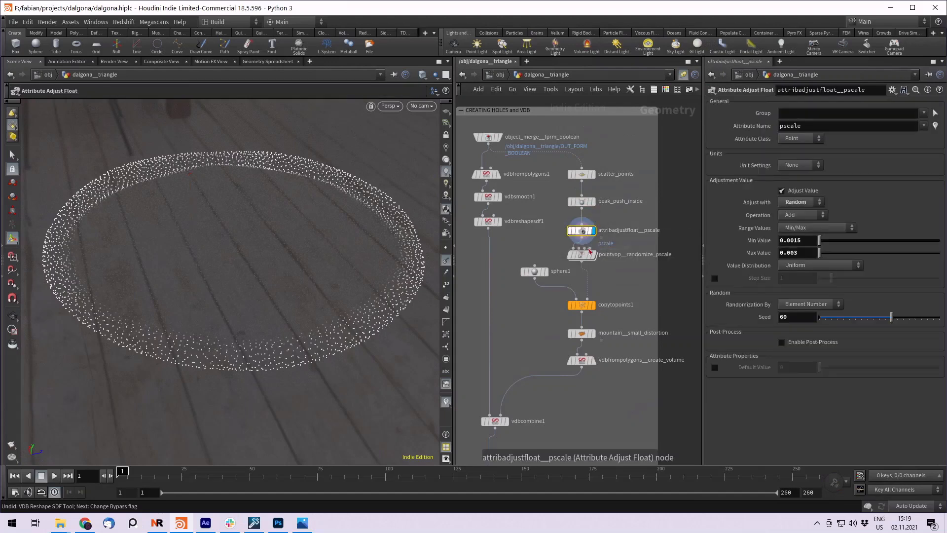
pyautogui.click(582, 255)
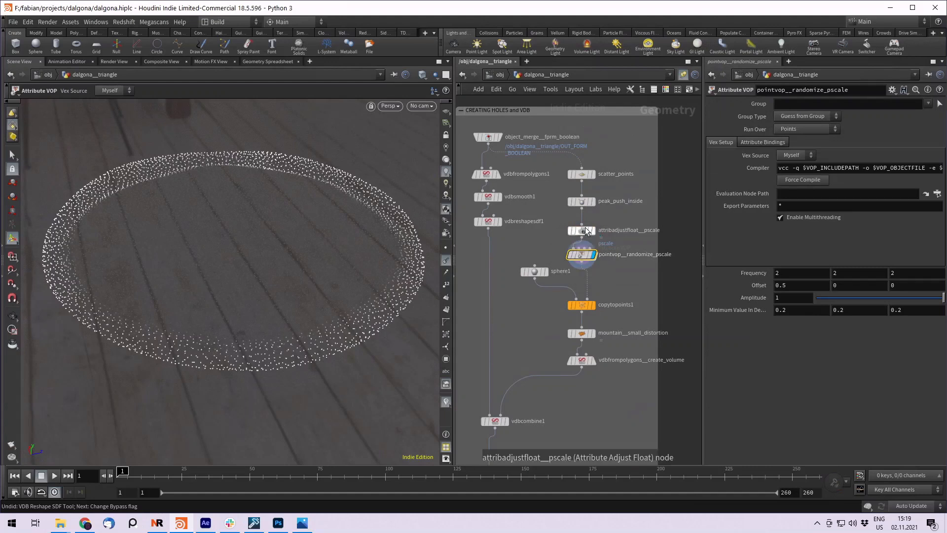
pyautogui.click(582, 230)
pyautogui.click(803, 240)
pyautogui.click(806, 252)
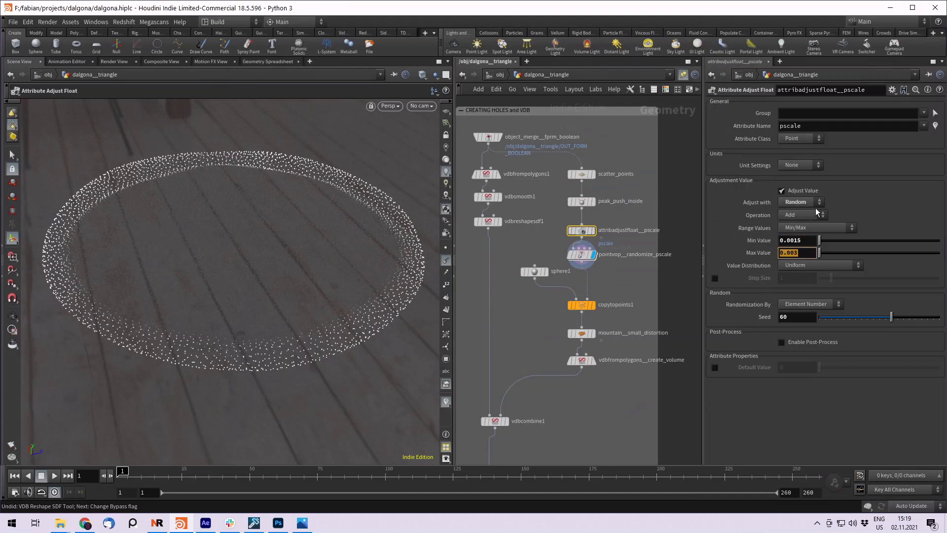
pyautogui.moveTo(801, 241); pyautogui.dragTo(794, 241)
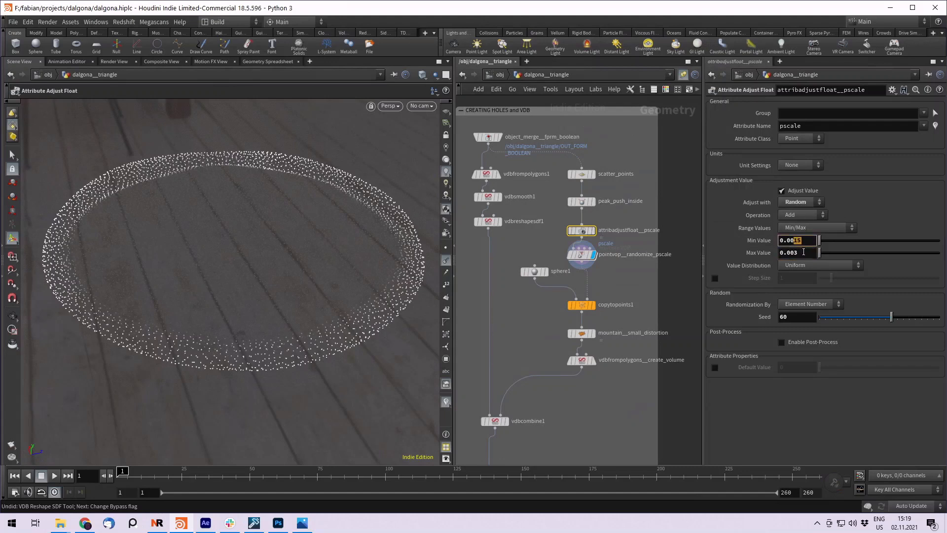
# Step: Open the network inside pointvop__randomize_pscale and select curlnoise1 to review its noise settings
pyautogui.moveTo(606, 280); pyautogui.dragTo(613, 269, button='middle')
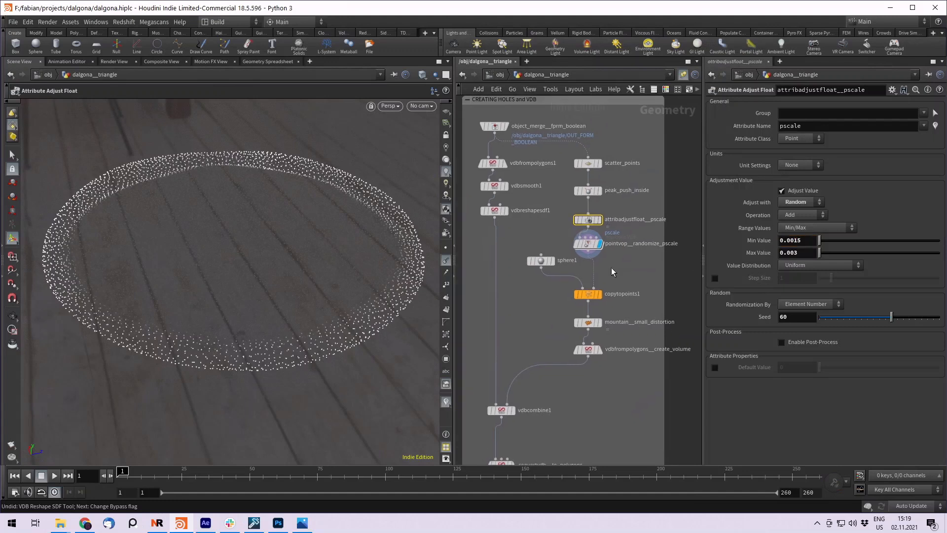
pyautogui.doubleClick(588, 249)
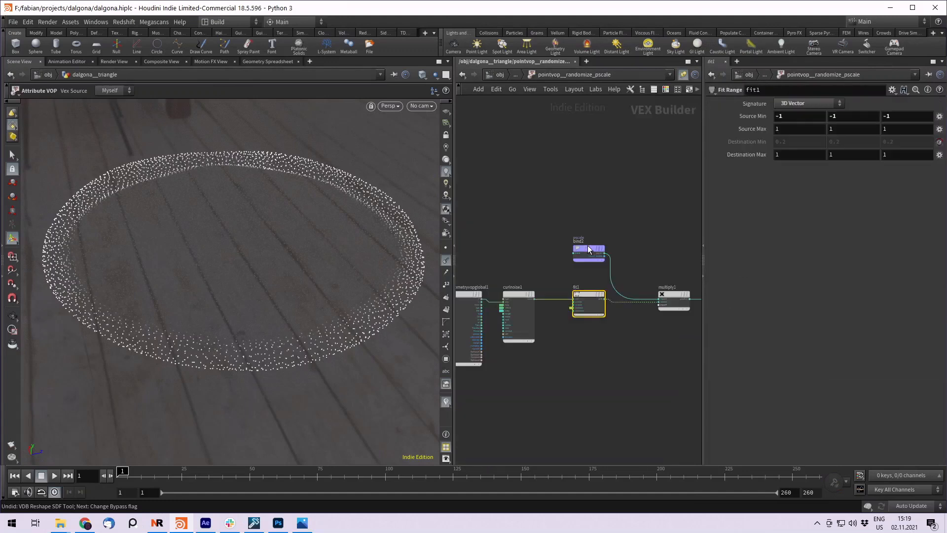
pyautogui.moveTo(534, 249); pyautogui.dragTo(496, 232, button='middle')
pyautogui.scroll(1, 541, 232)
pyautogui.scroll(-1, 505, 231)
pyautogui.moveTo(492, 221); pyautogui.dragTo(520, 269)
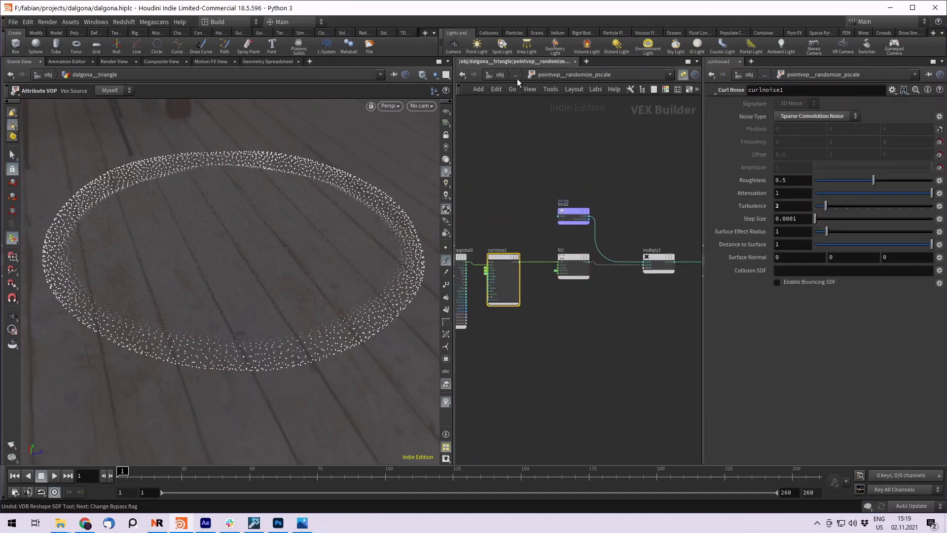
# Step: Return to the dalgona__triangle network, review the parameters of pointvop__randomize_pscale, and recheck the Min Value of attribadjustfloat__pscale
pyautogui.click(513, 78)
pyautogui.click(530, 85)
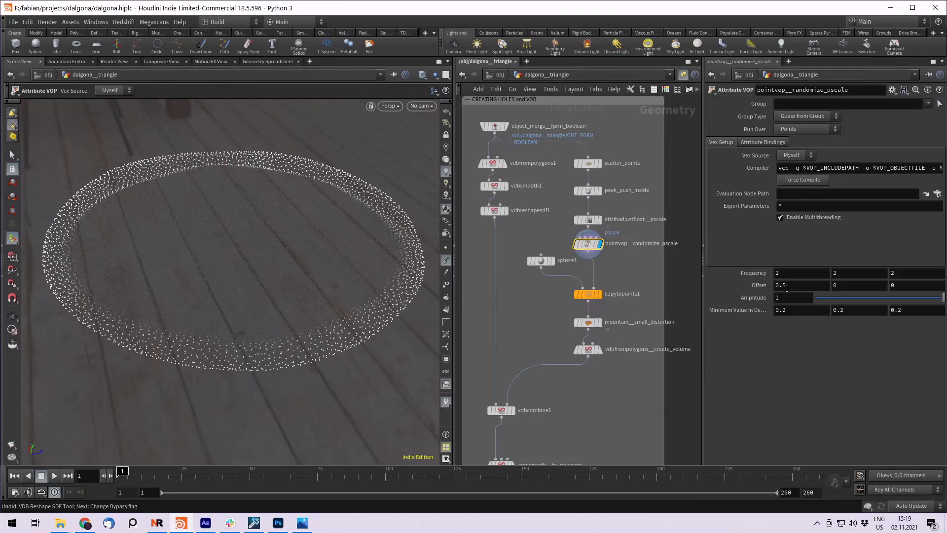
pyautogui.click(588, 219)
pyautogui.doubleClick(807, 240)
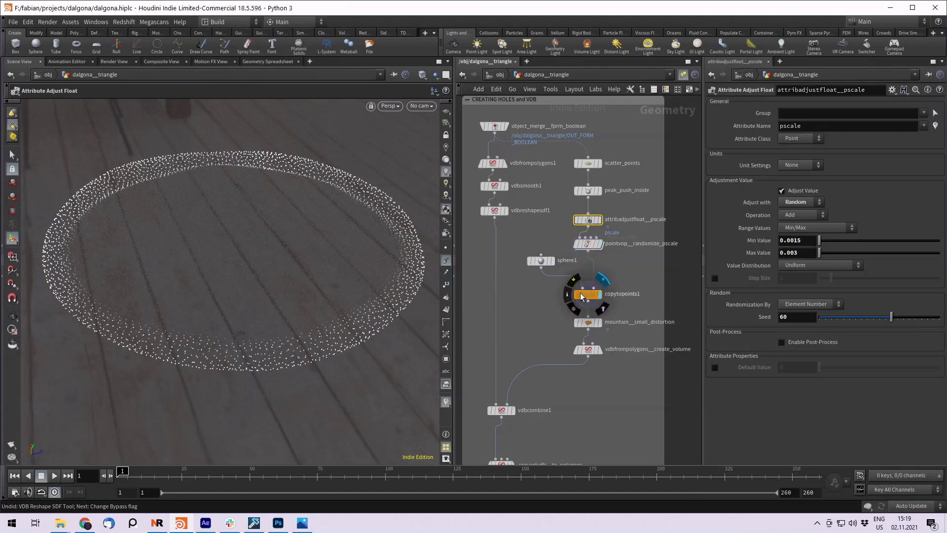
# Step: Display and select copytopoints1, and turn off the point normals display and the radial_mask visualizer
pyautogui.click(567, 291)
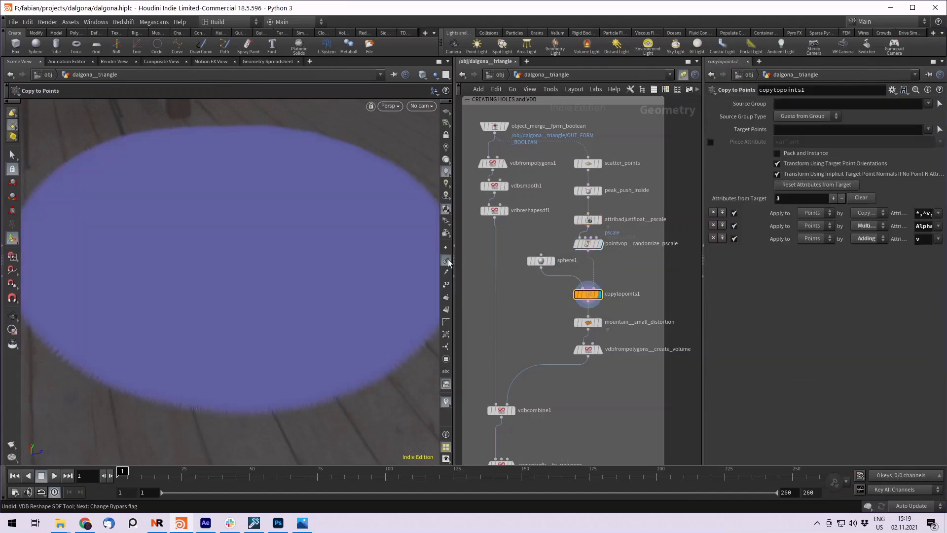
pyautogui.click(447, 261)
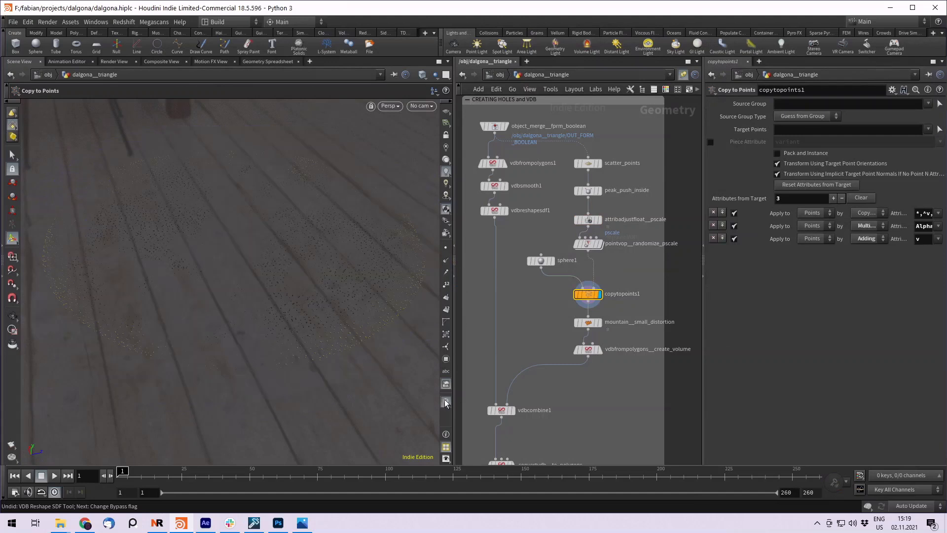
pyautogui.click(445, 403)
pyautogui.click(449, 380)
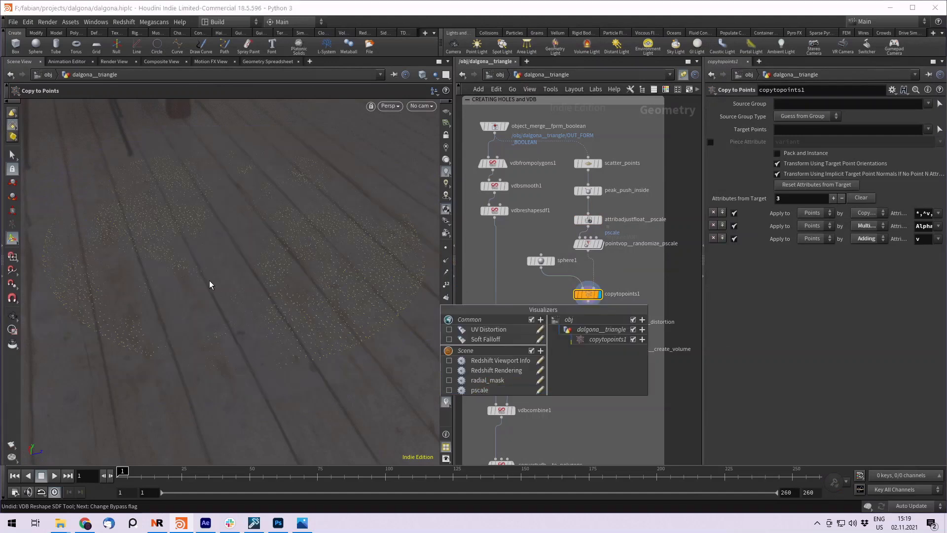
# Step: Examine the small spheres copied onto the scattered points from close up
pyautogui.scroll(3, 282, 289)
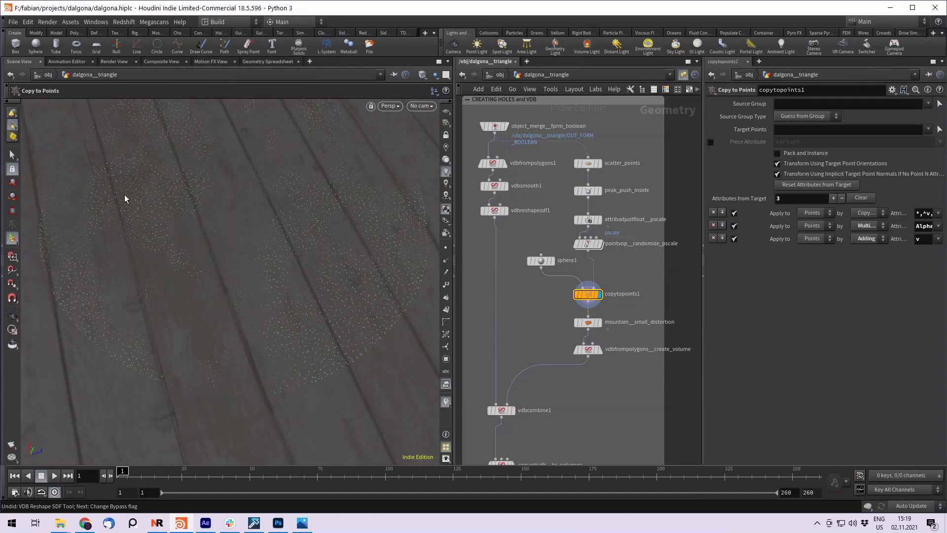
pyautogui.keyDown('alt'); pyautogui.moveTo(246, 219); pyautogui.dragTo(245, 251, button='middle'); pyautogui.keyUp('alt')
pyautogui.scroll(4, 228, 242)
pyautogui.keyDown('alt'); pyautogui.moveTo(314, 300); pyautogui.dragTo(267, 287, button='middle'); pyautogui.keyUp('alt')
pyautogui.keyDown('alt'); pyautogui.moveTo(398, 324); pyautogui.dragTo(315, 294, button='right'); pyautogui.keyUp('alt')
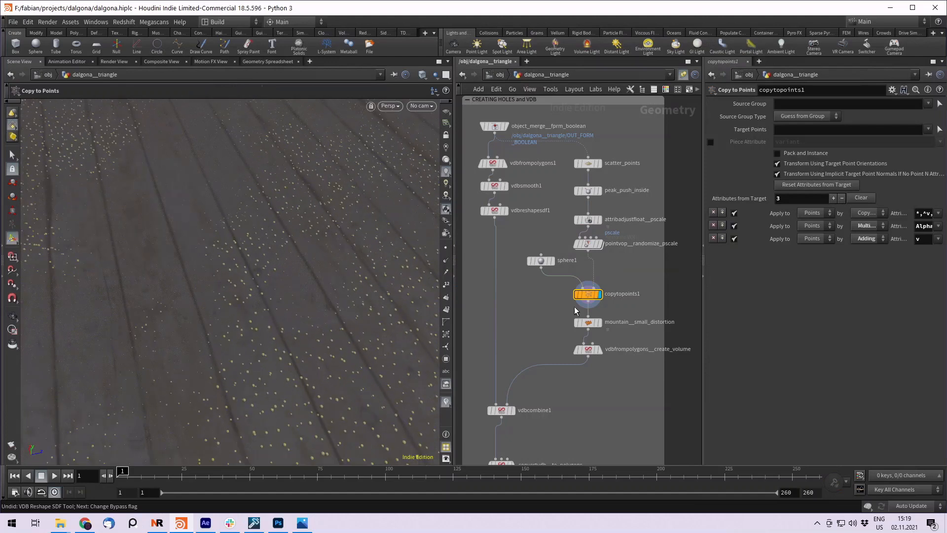
# Step: Select sphere1 to review its Uniform Scale and compare the source sphere with the small copies
pyautogui.click(541, 261)
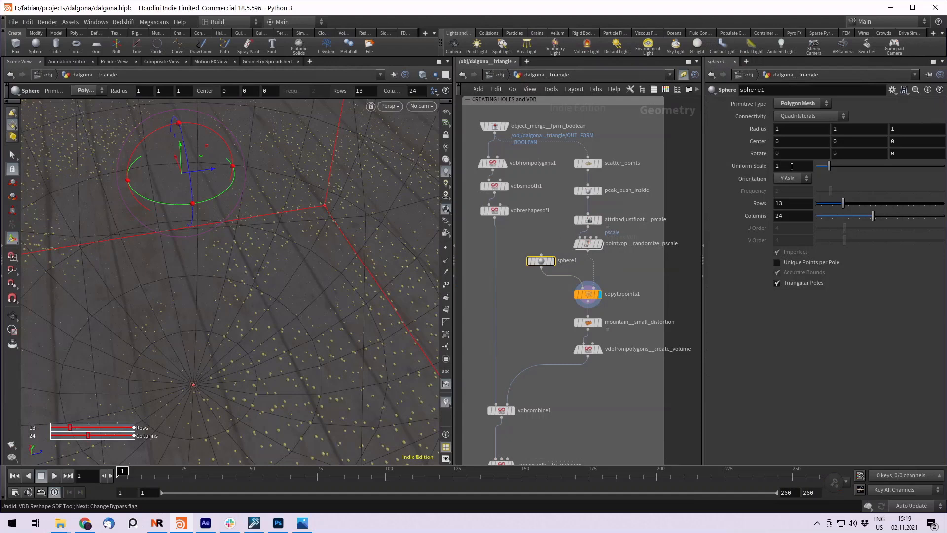
pyautogui.click(728, 167)
pyautogui.moveTo(591, 247)
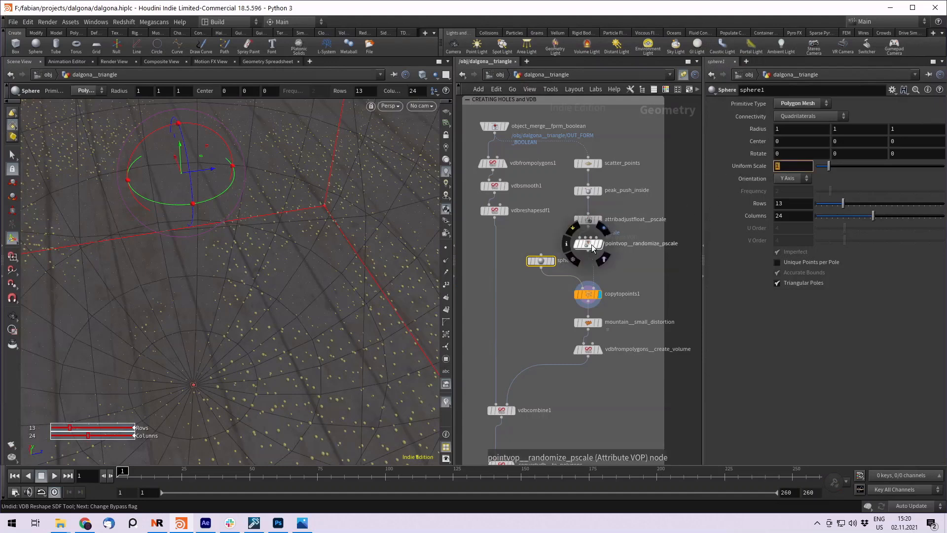
pyautogui.press('Escape')
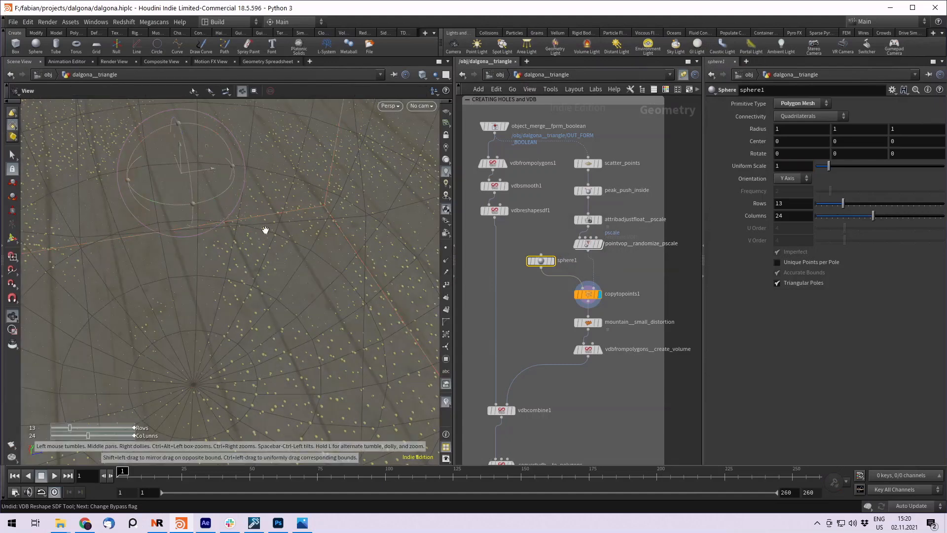
pyautogui.scroll(-5, 247, 244)
pyautogui.press('Return')
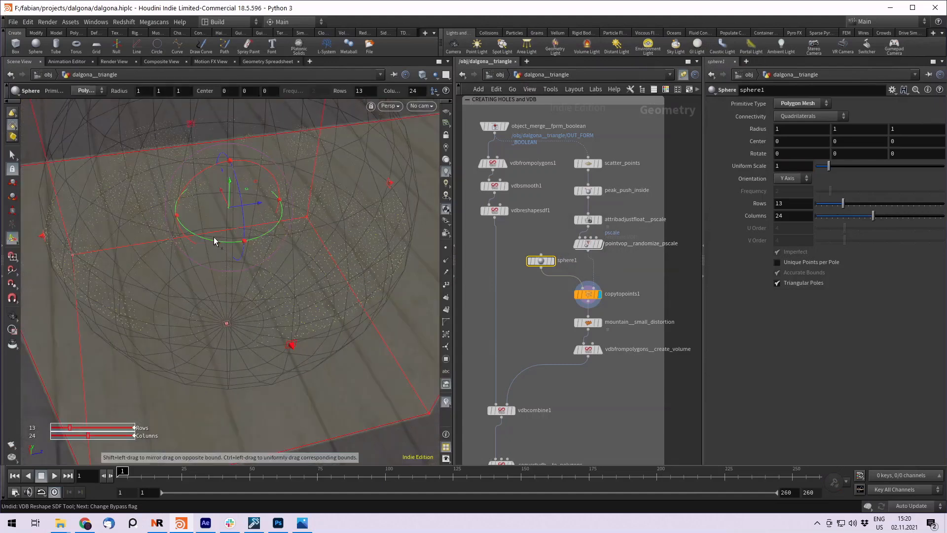
# Step: Review sphere1's Uniform Scale, the pointvop__randomize_pscale parameters and the Min Value of attribadjustfloat__pscale
pyautogui.click(793, 165)
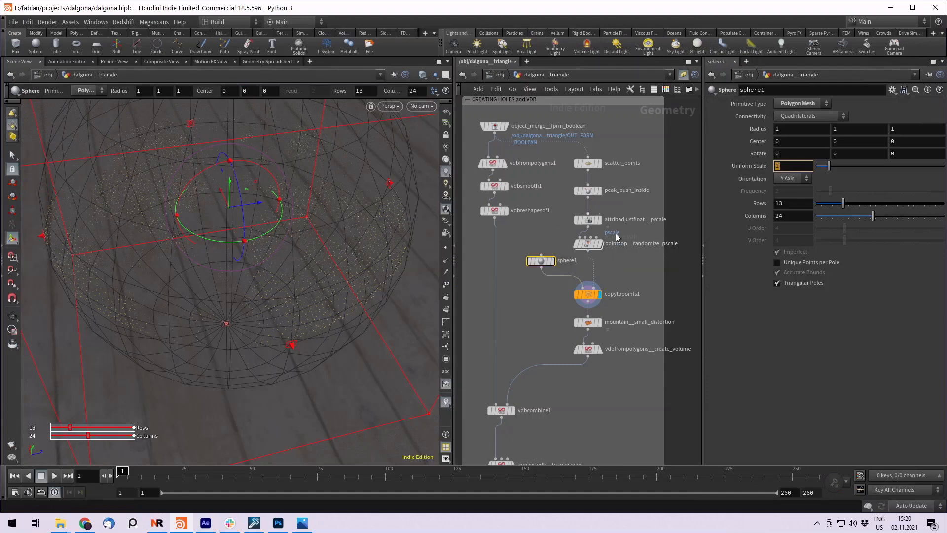
pyautogui.moveTo(608, 265); pyautogui.dragTo(595, 254, button='middle')
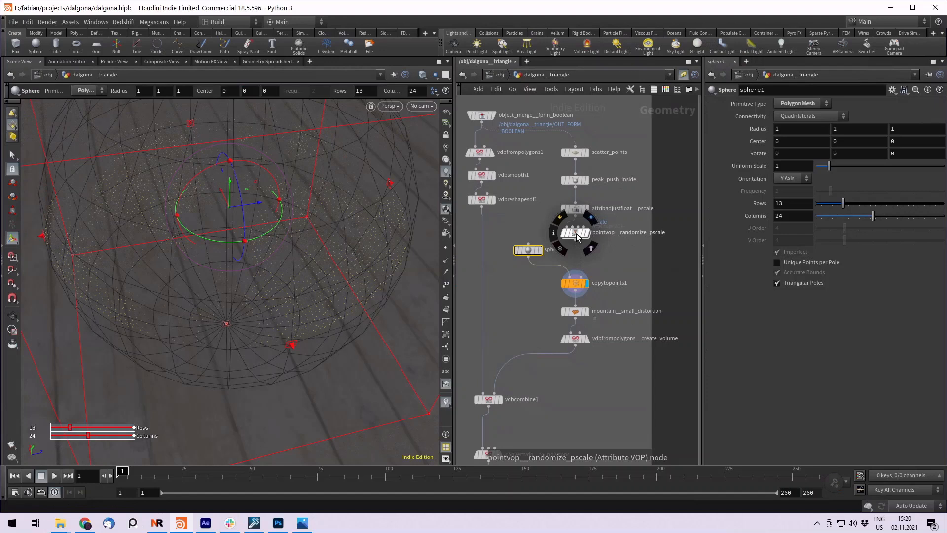
pyautogui.click(576, 234)
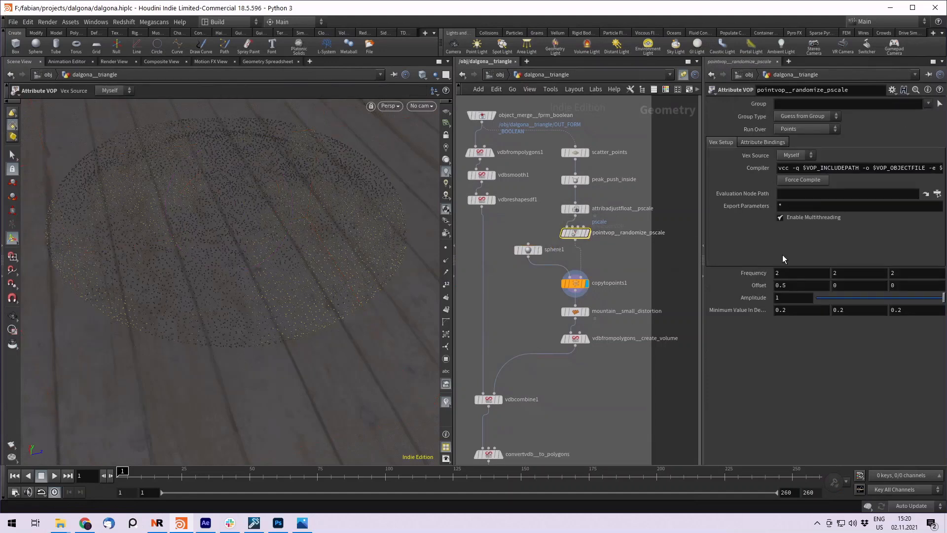
pyautogui.click(576, 209)
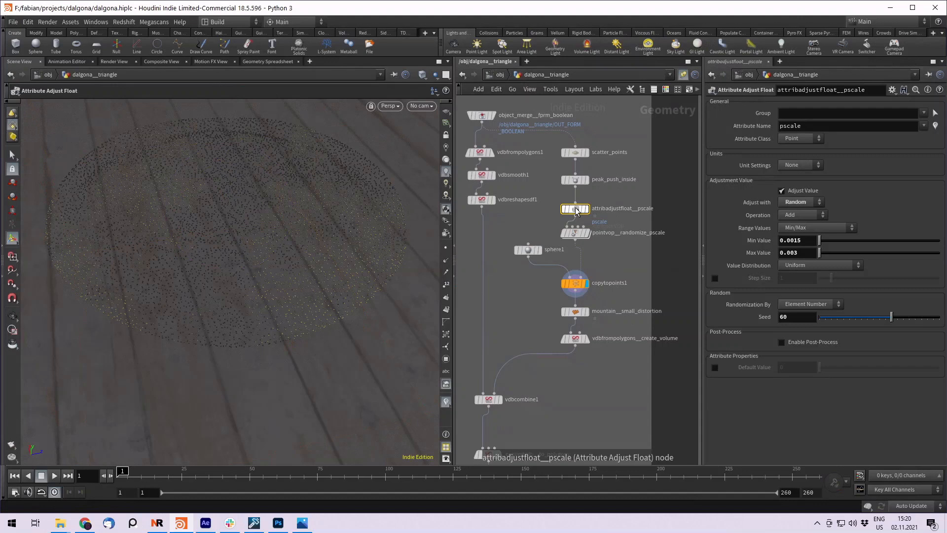
pyautogui.click(793, 242)
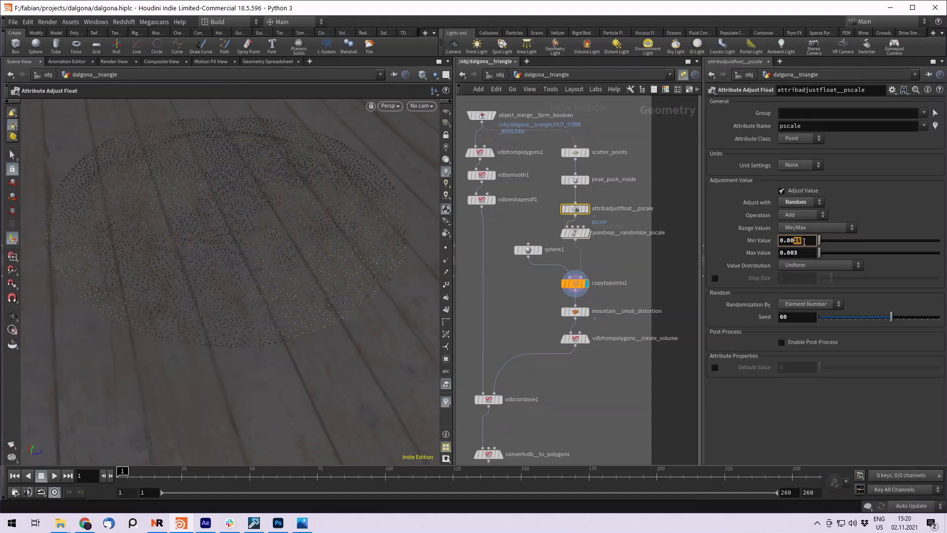
# Step: Select sphere1 again and recheck its Uniform Scale against the pscale of the scattered points
pyautogui.moveTo(509, 226); pyautogui.dragTo(535, 253)
pyautogui.click(787, 164)
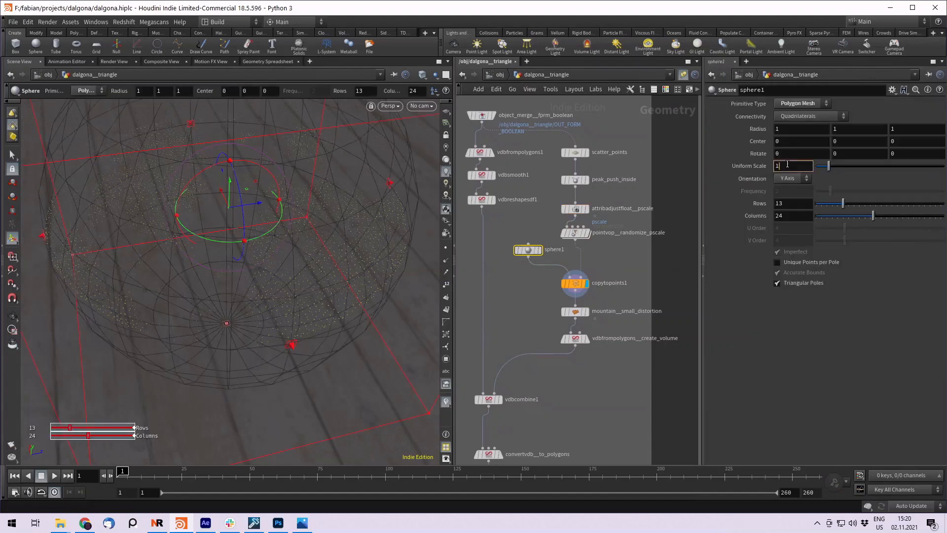
pyautogui.click(584, 268)
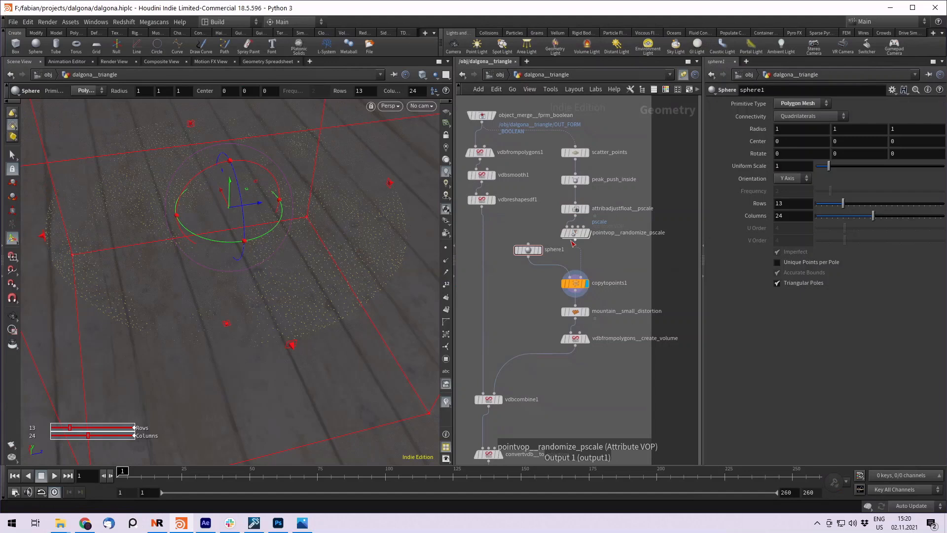
pyautogui.moveTo(608, 265); pyautogui.dragTo(606, 230, button='middle')
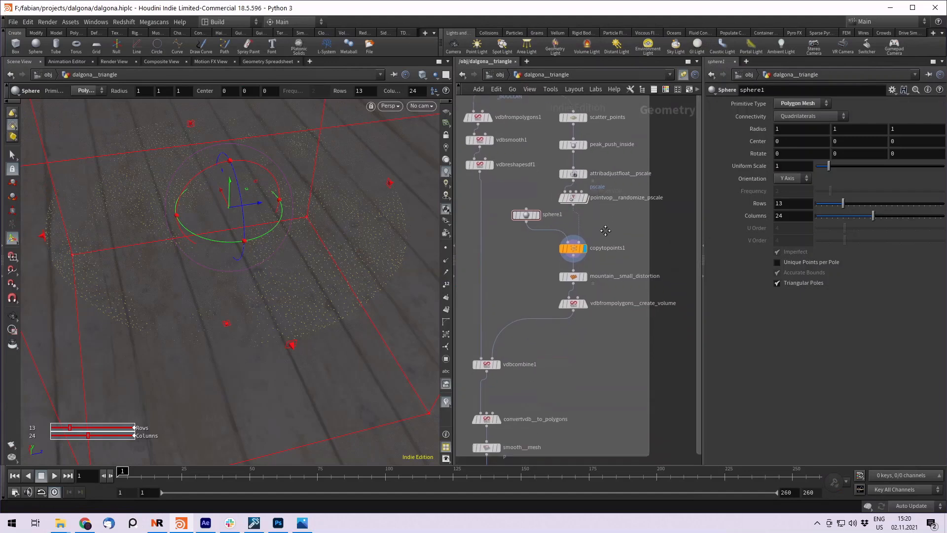
# Step: Select copytopoints1 and examine the copied spheres from close up
pyautogui.click(580, 249)
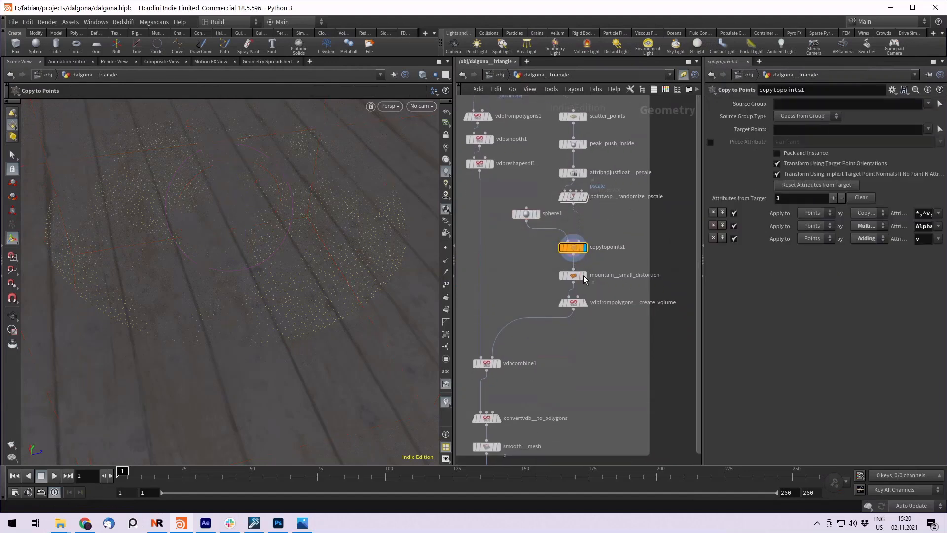
pyautogui.press('Escape')
pyautogui.scroll(10, 355, 275)
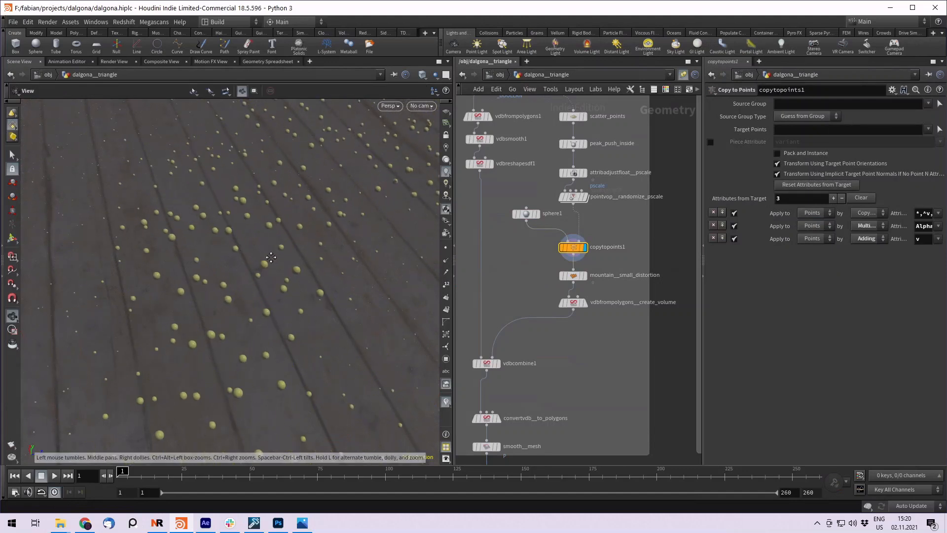
pyautogui.scroll(-1, 271, 257)
pyautogui.press('Return')
# Step: Display and select mountain__small_distortion, and inspect its Height and Element Size along with the distorted spheres
pyautogui.moveTo(586, 279)
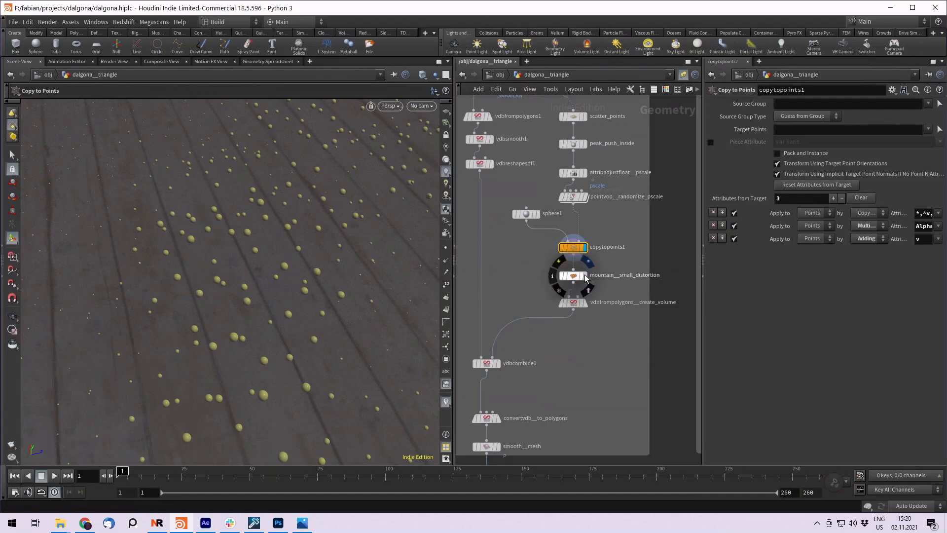
pyautogui.click(585, 276)
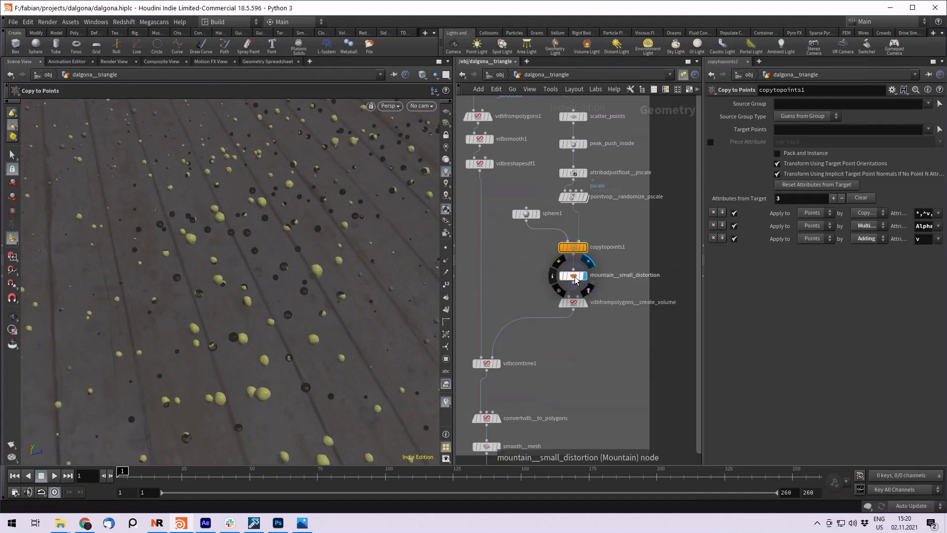
pyautogui.click(574, 276)
pyautogui.scroll(-2, 256, 252)
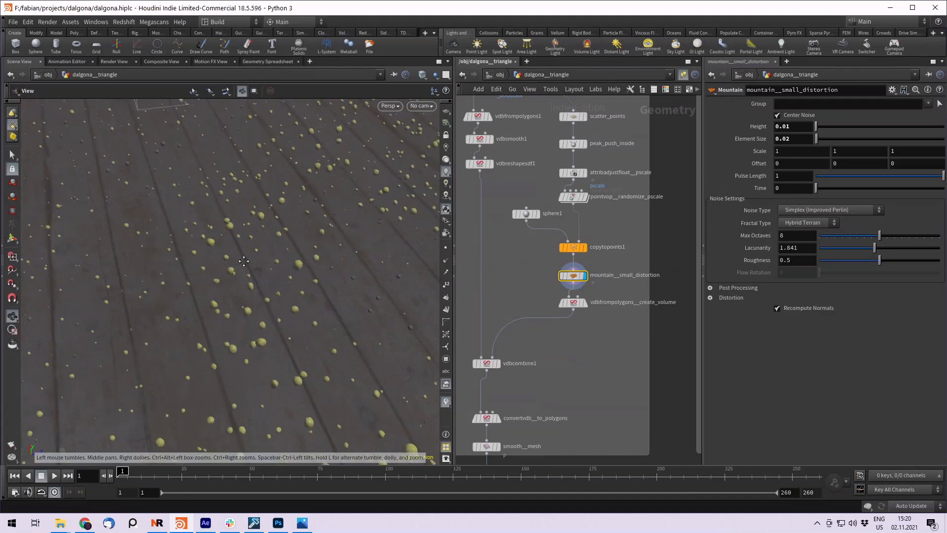
pyautogui.scroll(4, 253, 228)
pyautogui.moveTo(302, 255)
pyautogui.mouseDown()
pyautogui.moveTo(287, 207)
pyautogui.moveTo(296, 266)
pyautogui.mouseUp()
# Step: Display and select vdbfrompolygons__create_volume to inspect the spheres converted to a VDB
pyautogui.click(586, 307)
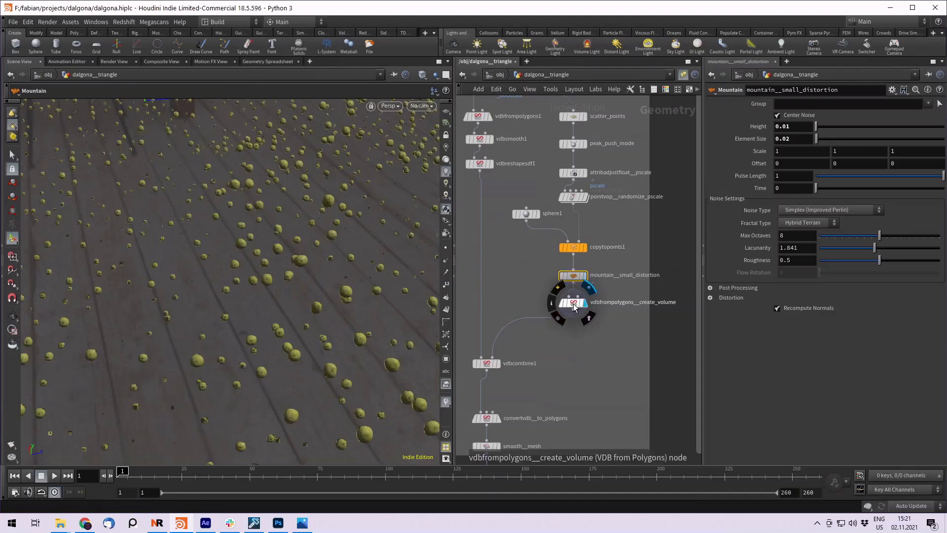
pyautogui.click(574, 306)
pyautogui.moveTo(326, 289); pyautogui.dragTo(289, 239)
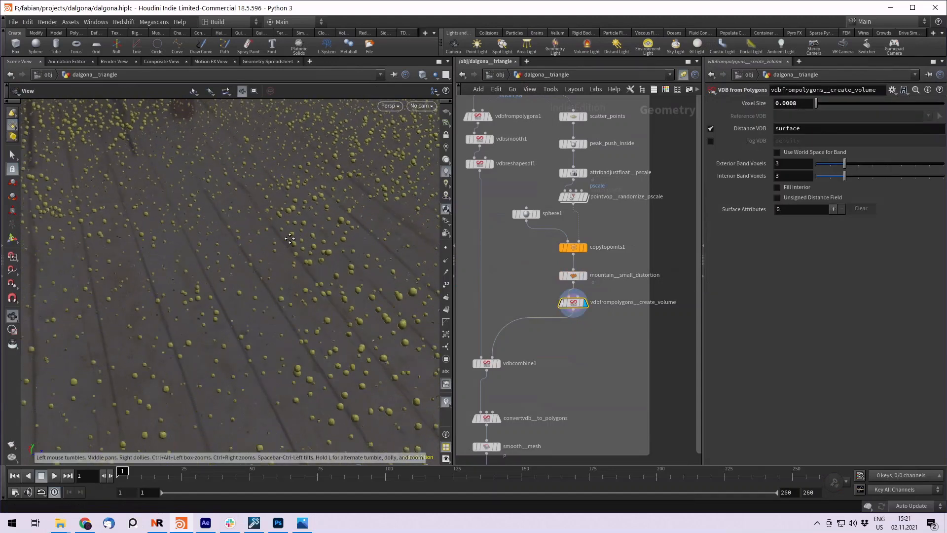
# Step: Display vdbreshapesdf1 to view the cookie volume, and redisplay vdbfrompolygons__create_volume to compare it with the sphere volume
pyautogui.click(492, 165)
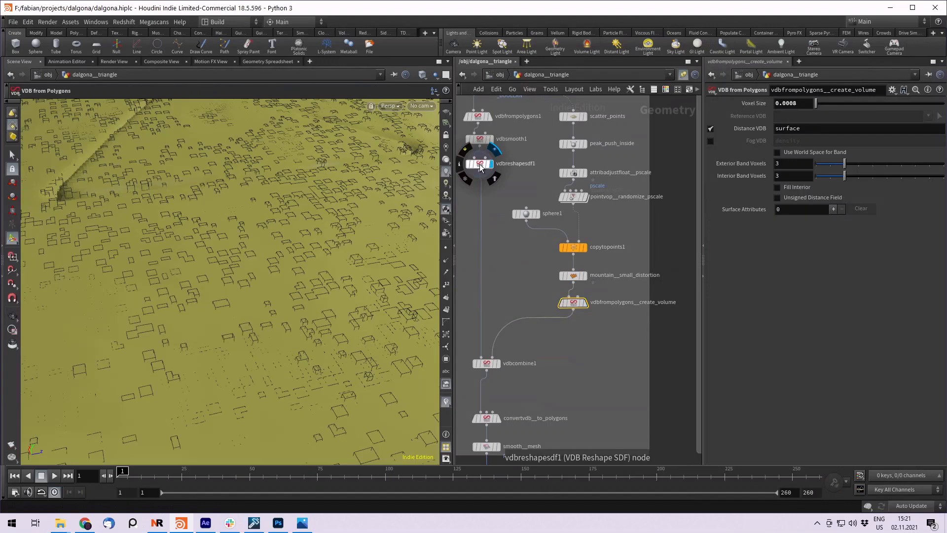
pyautogui.click(480, 164)
pyautogui.moveTo(342, 229); pyautogui.dragTo(376, 253, button='right')
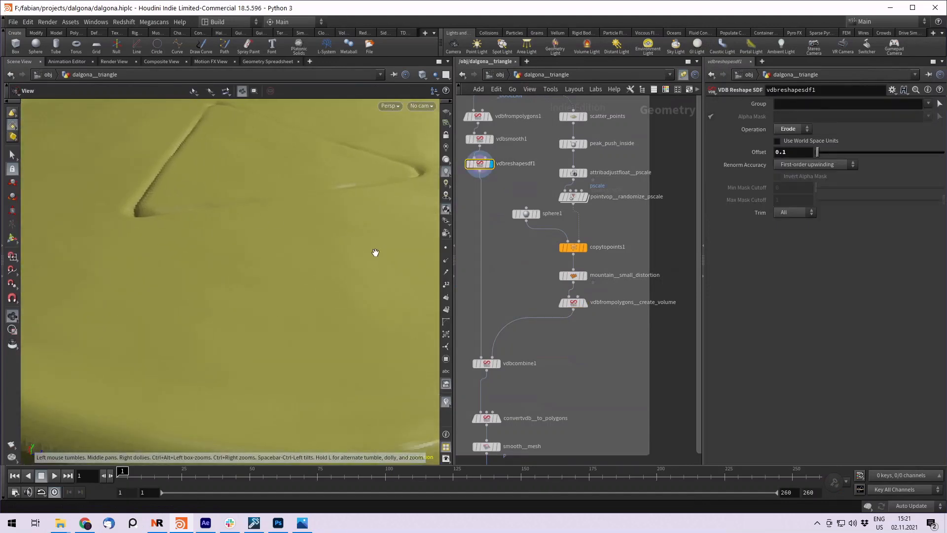
pyautogui.click(585, 303)
pyautogui.click(573, 303)
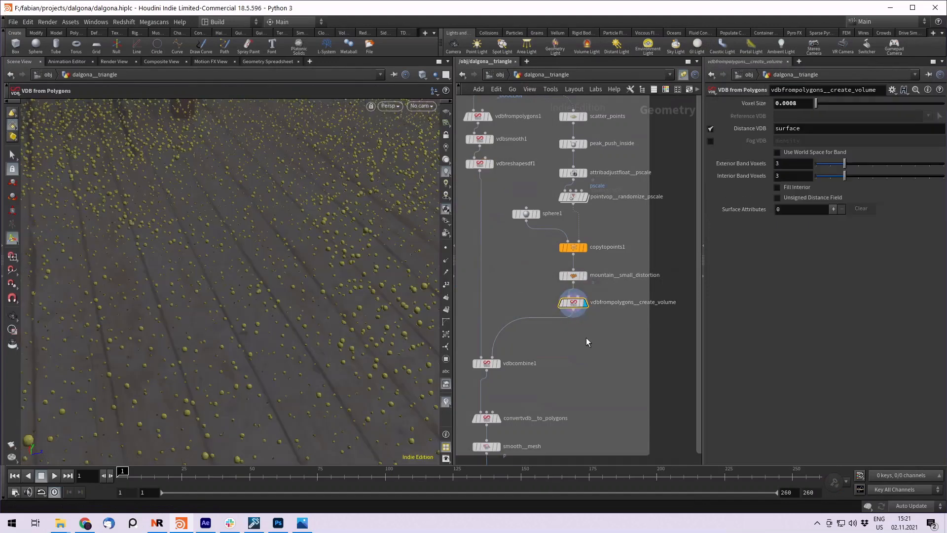
pyautogui.moveTo(572, 356); pyautogui.dragTo(618, 336, button='middle')
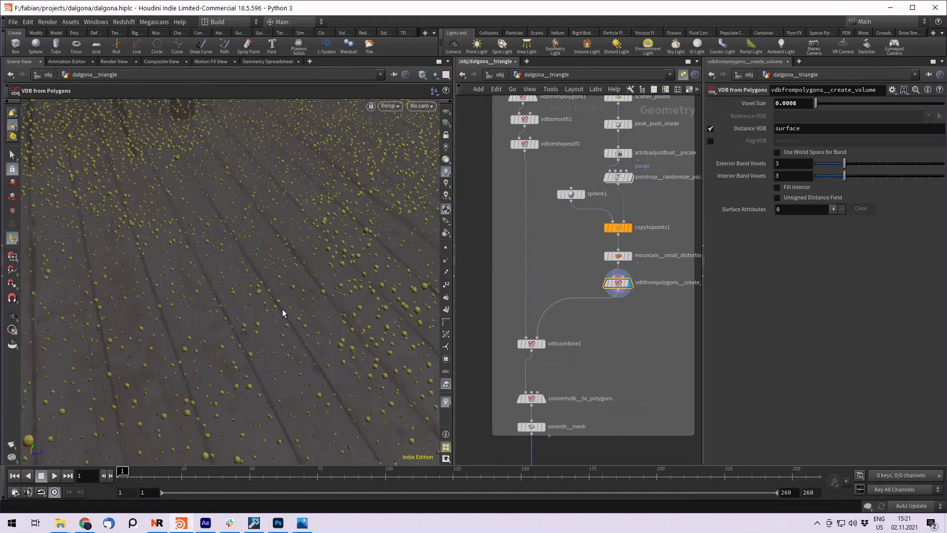
# Step: Display vdbcombine1, review its Subtract operation against the vdbfrompolygons__create_volume settings, and examine the holes in the cookie
pyautogui.moveTo(631, 332); pyautogui.dragTo(663, 309, button='middle')
pyautogui.moveTo(579, 321)
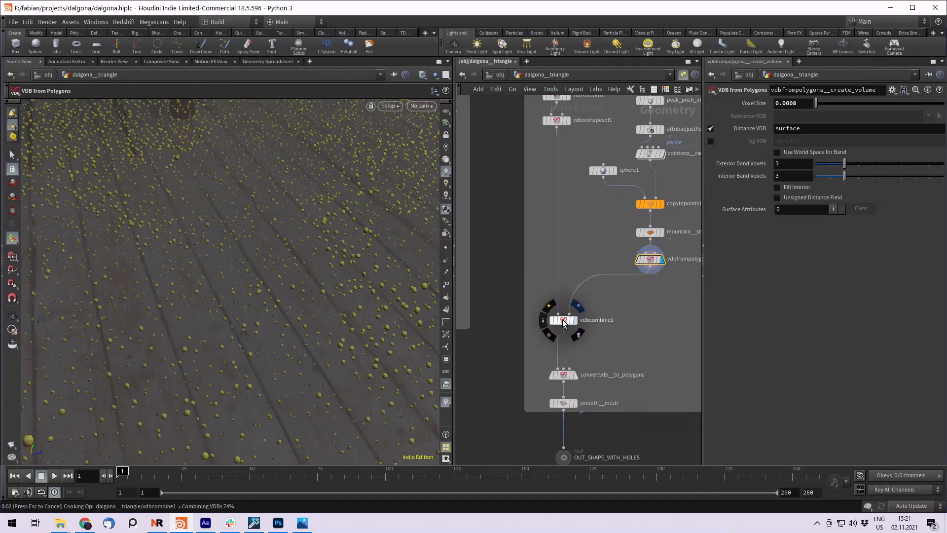
pyautogui.click(562, 318)
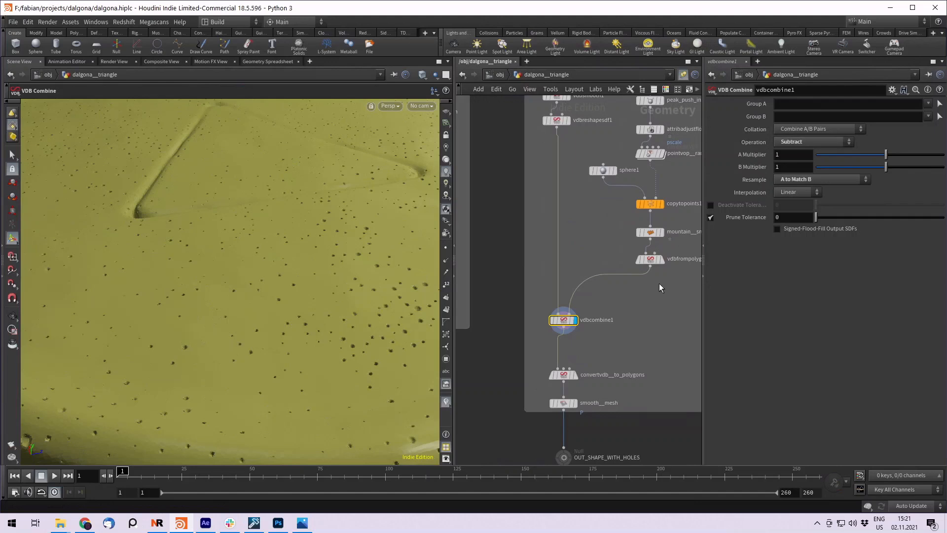
pyautogui.click(634, 256)
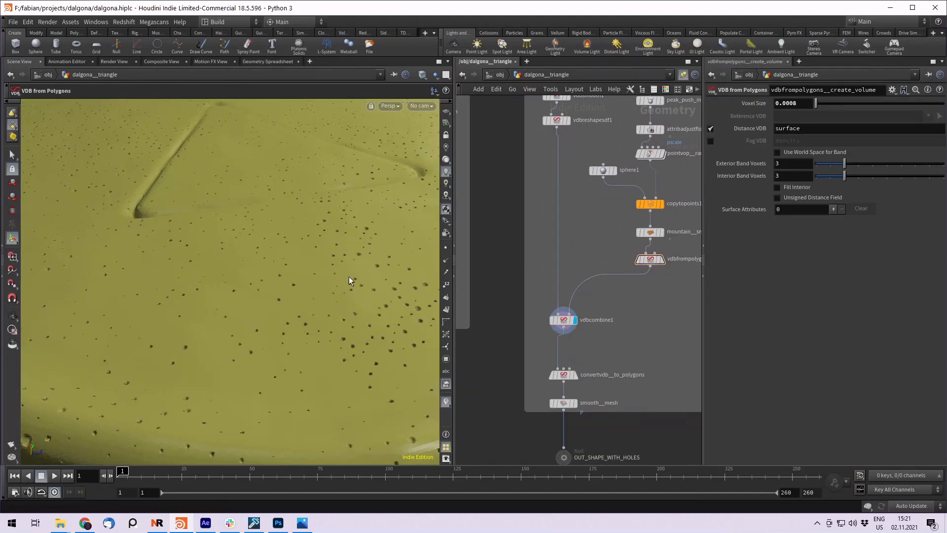
pyautogui.press('Escape')
pyautogui.moveTo(349, 277); pyautogui.dragTo(201, 243)
pyautogui.moveTo(201, 243); pyautogui.dragTo(291, 291, button='right')
pyautogui.moveTo(291, 291); pyautogui.dragTo(420, 293)
# Step: Display and review smooth__mesh, and display the OUT_SHAPE_WITH_HOLES null
pyautogui.moveTo(616, 352); pyautogui.dragTo(615, 328, button='middle')
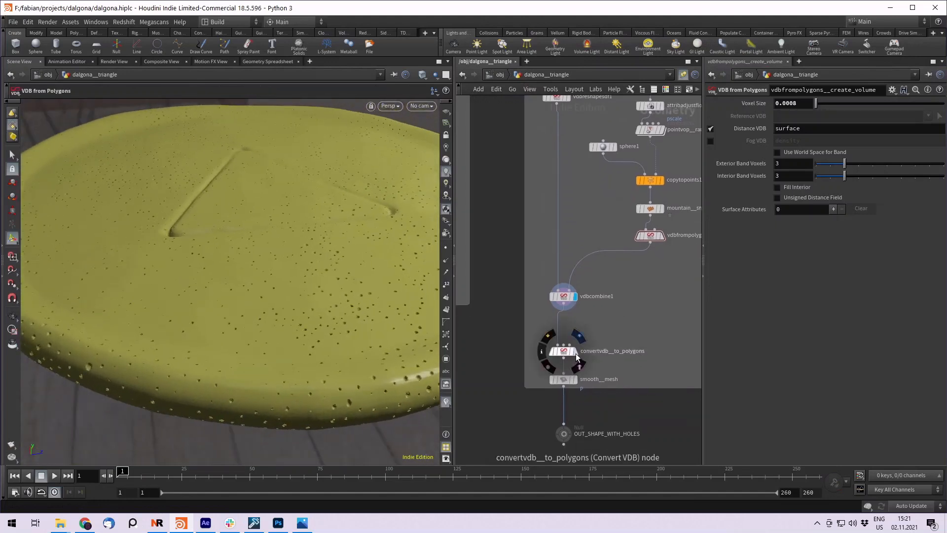
pyautogui.moveTo(576, 384)
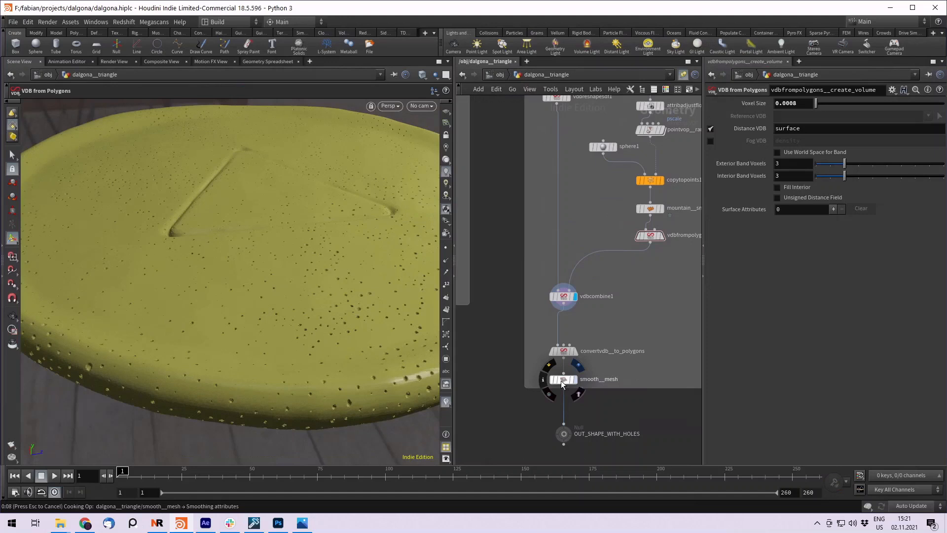
pyautogui.click(562, 383)
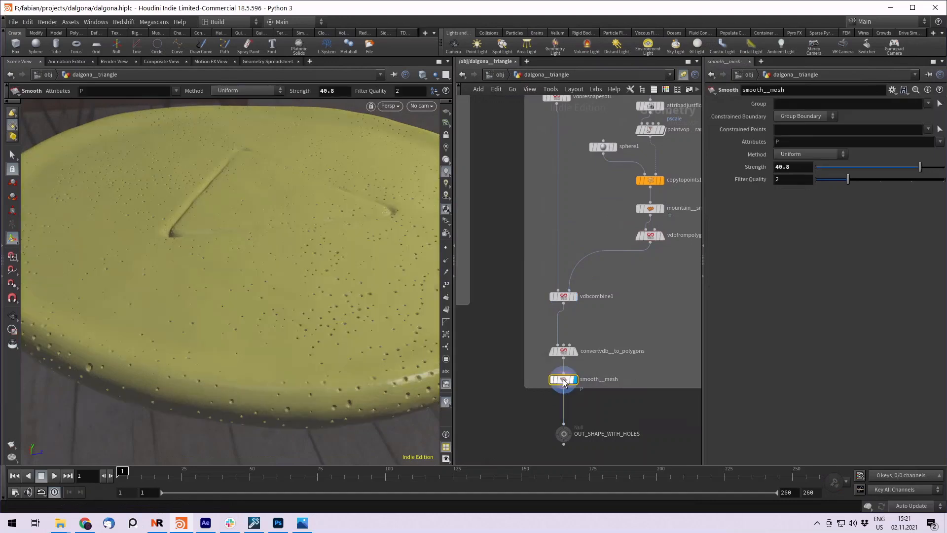
pyautogui.click(568, 432)
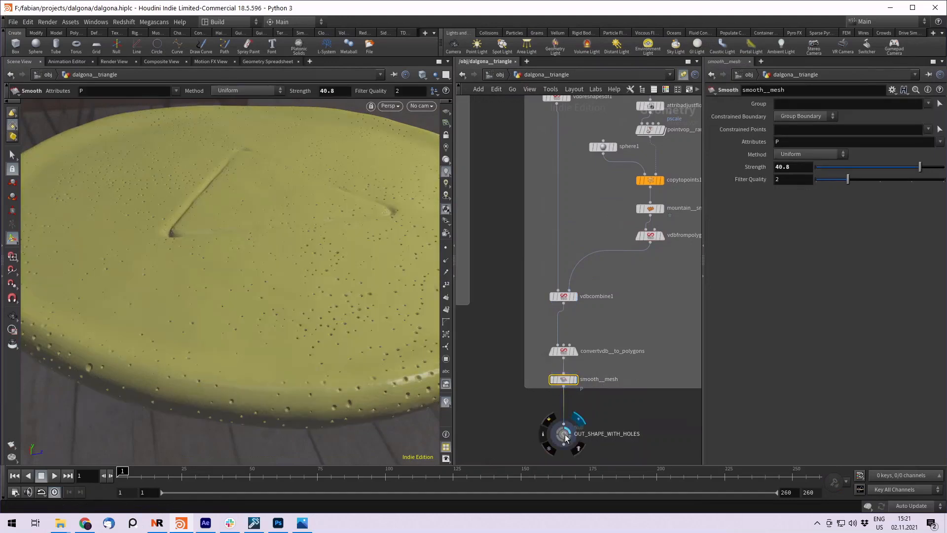
# Step: Go to the CLEAN UP AND CREATE UVS section, display its object merge, and inspect clean__clean_attributes_and_groups and the cleaned cookie
pyautogui.moveTo(637, 415); pyautogui.dragTo(589, 416, button='middle')
pyautogui.scroll(-4, 589, 416)
pyautogui.moveTo(647, 385); pyautogui.dragTo(573, 397, button='middle')
pyautogui.scroll(3, 617, 237)
pyautogui.scroll(1, 587, 222)
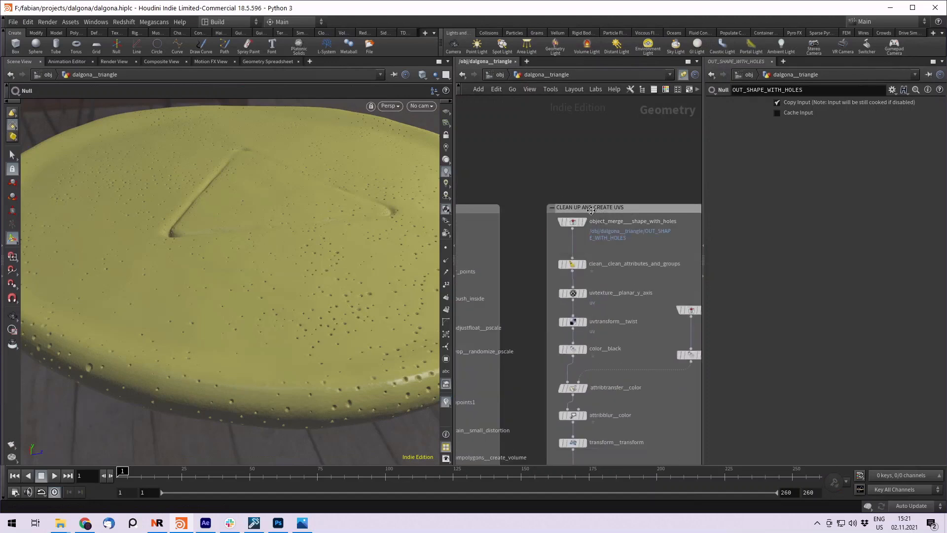
pyautogui.moveTo(605, 190); pyautogui.dragTo(598, 165, button='middle')
pyautogui.moveTo(567, 197)
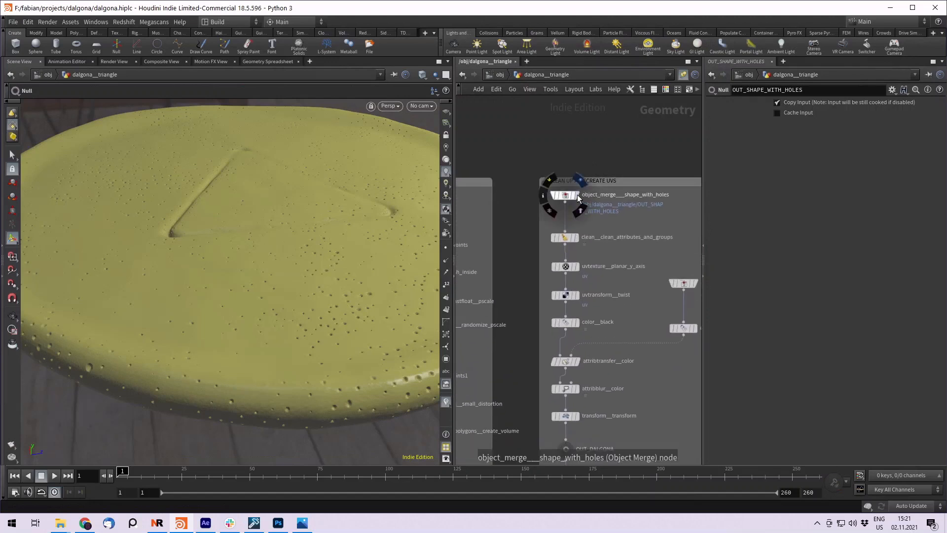
pyautogui.click(576, 237)
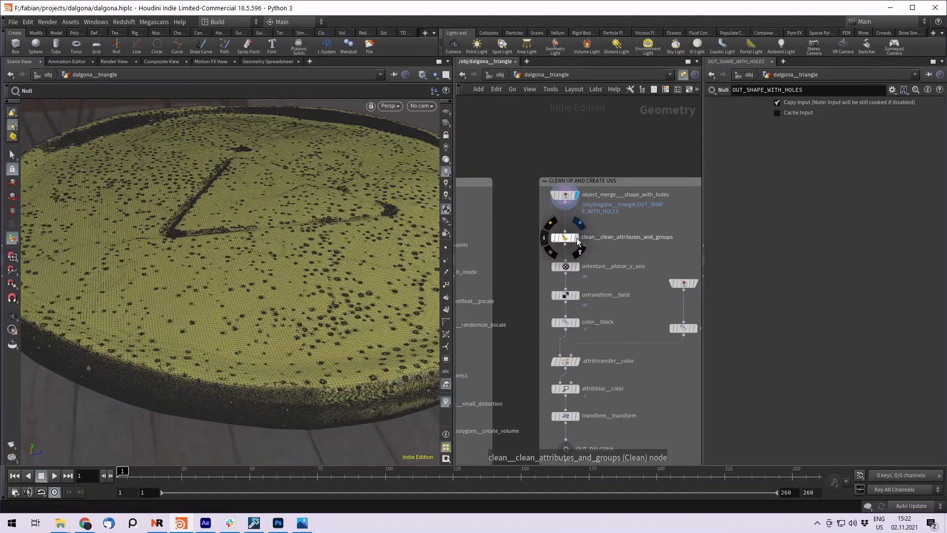
pyautogui.click(566, 241)
pyautogui.moveTo(298, 293)
pyautogui.keyDown('alt'); pyautogui.mouseDown()
pyautogui.moveTo(315, 309)
pyautogui.moveTo(259, 295)
pyautogui.mouseUp(); pyautogui.keyUp('alt')
pyautogui.keyDown('alt'); pyautogui.moveTo(259, 295); pyautogui.dragTo(276, 264, button='right'); pyautogui.keyUp('alt')
pyautogui.keyDown('alt'); pyautogui.moveTo(276, 264); pyautogui.dragTo(282, 281, button='middle'); pyautogui.keyUp('alt')
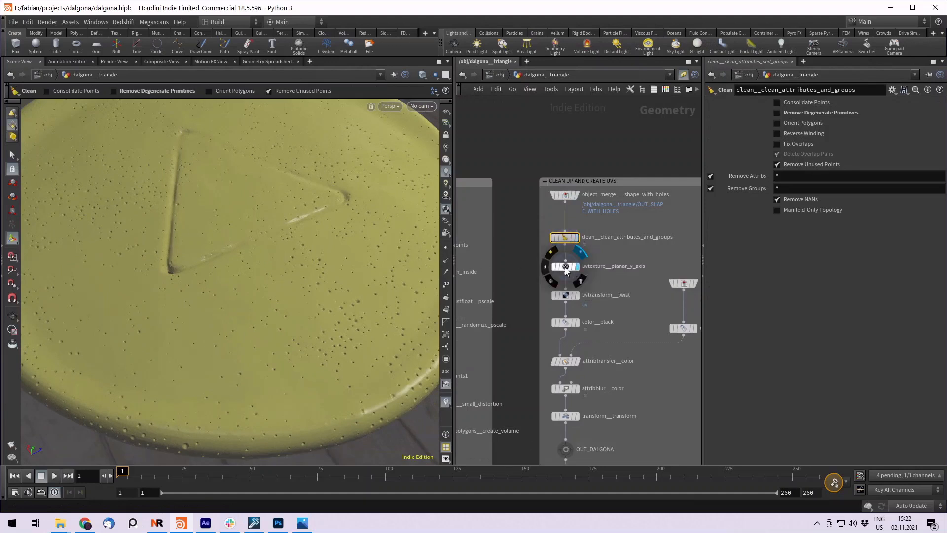
# Step: Display and select uvtexture__planar_y_axis to review its orthographic Y Axis projection with the whole cookie in view
pyautogui.click(566, 269)
pyautogui.keyDown('alt'); pyautogui.moveTo(273, 273); pyautogui.dragTo(267, 256, button='middle'); pyautogui.keyUp('alt')
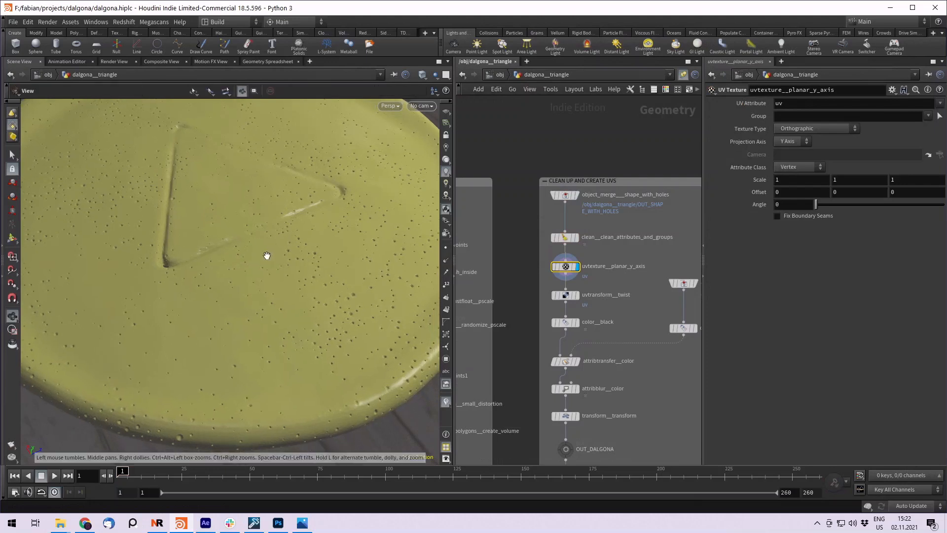
pyautogui.keyDown('alt'); pyautogui.moveTo(267, 256); pyautogui.dragTo(230, 247, button='right'); pyautogui.keyUp('alt')
pyautogui.keyDown('alt'); pyautogui.moveTo(230, 247); pyautogui.dragTo(186, 278); pyautogui.keyUp('alt')
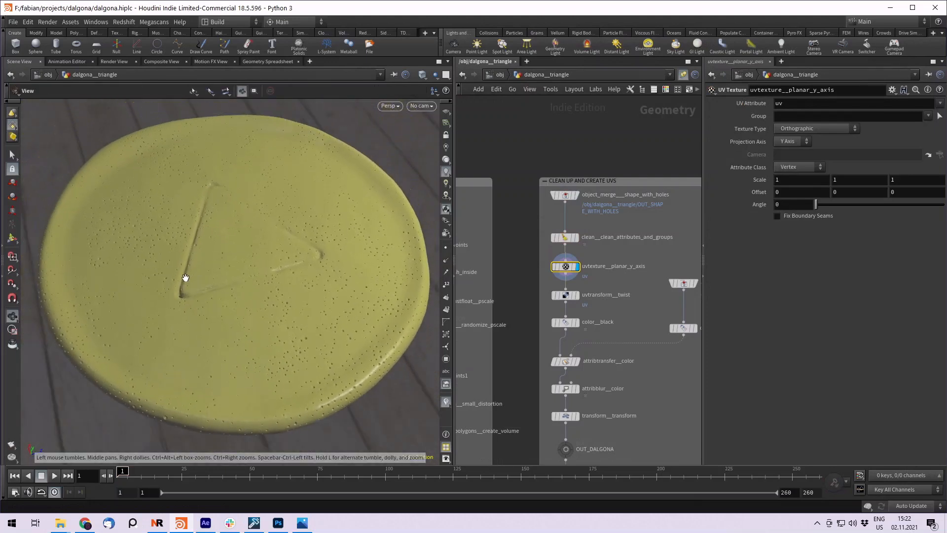
pyautogui.press('Return')
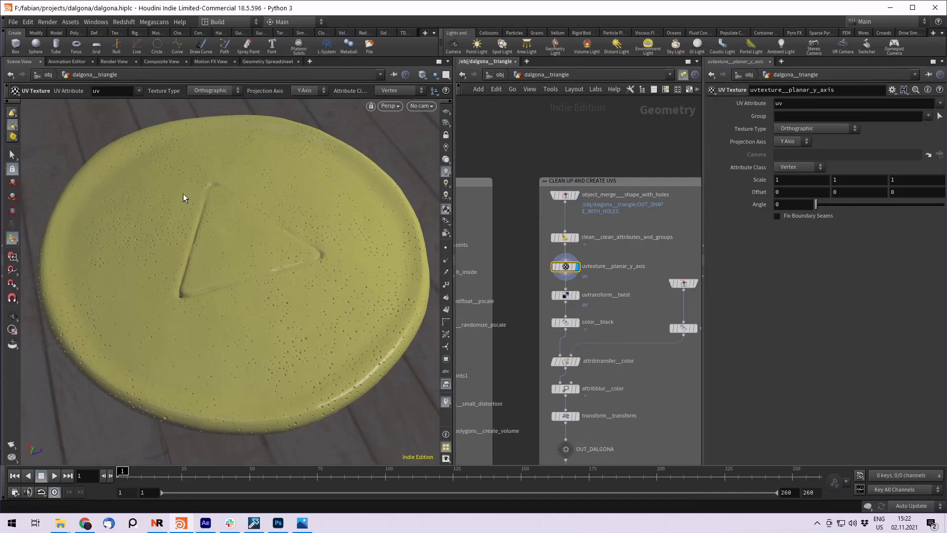
# Step: Switch the viewport to the UV view to examine the planar UVs of the cookie
pyautogui.scroll(3, 580, 296)
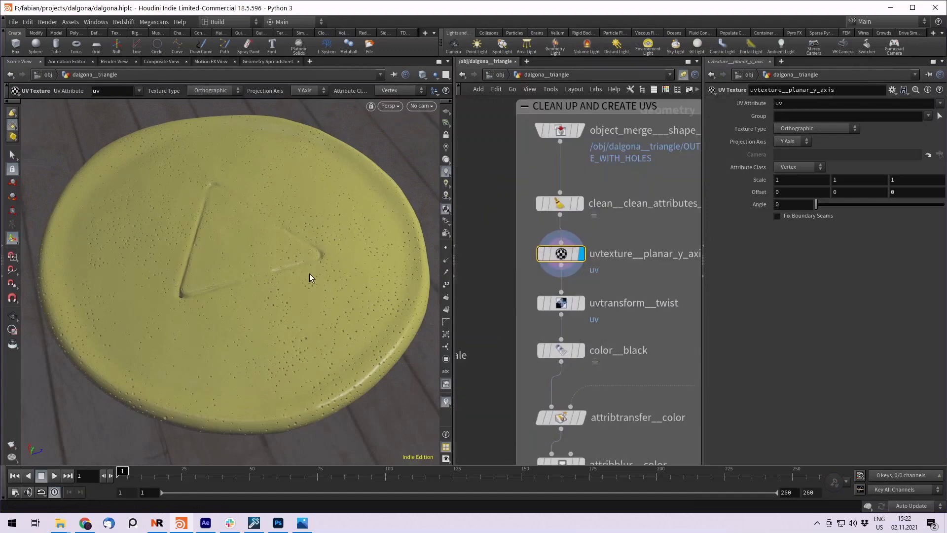
pyautogui.press('Escape')
pyautogui.hotkey('space', '5')
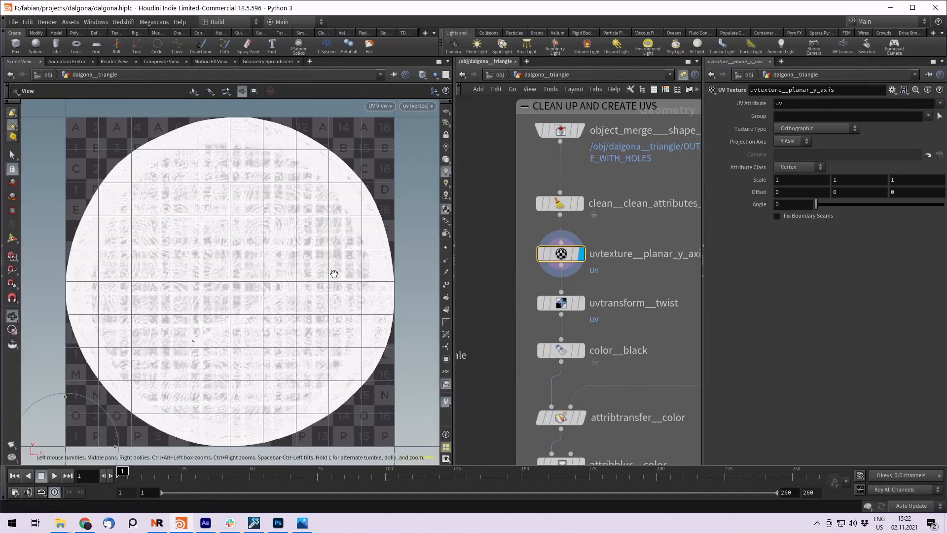
# Step: Display uvtransform__twist to examine its UVs in the UV view, and return the viewport to the perspective view
pyautogui.moveTo(309, 270)
pyautogui.mouseDown(button='right')
pyautogui.moveTo(208, 251)
pyautogui.moveTo(315, 273)
pyautogui.mouseUp(button='right')
pyautogui.press('Return')
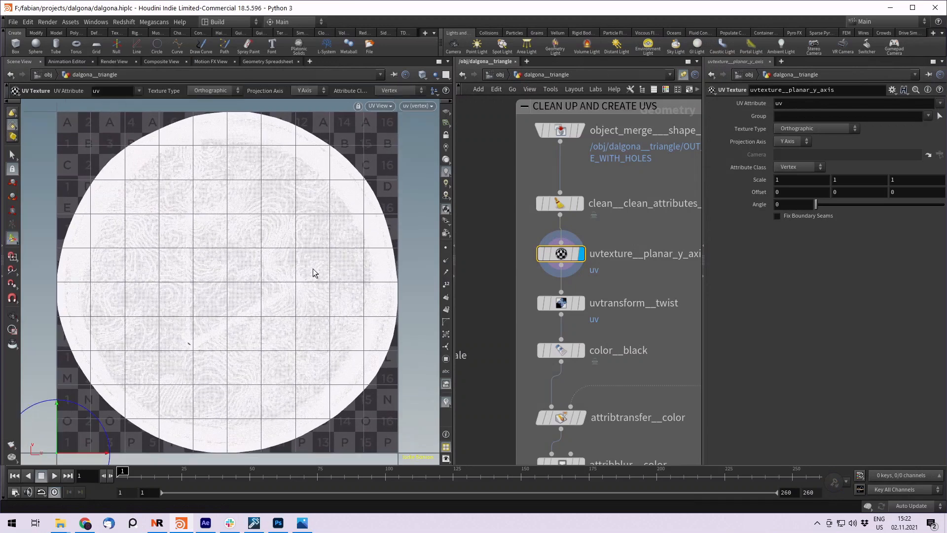
pyautogui.moveTo(585, 305)
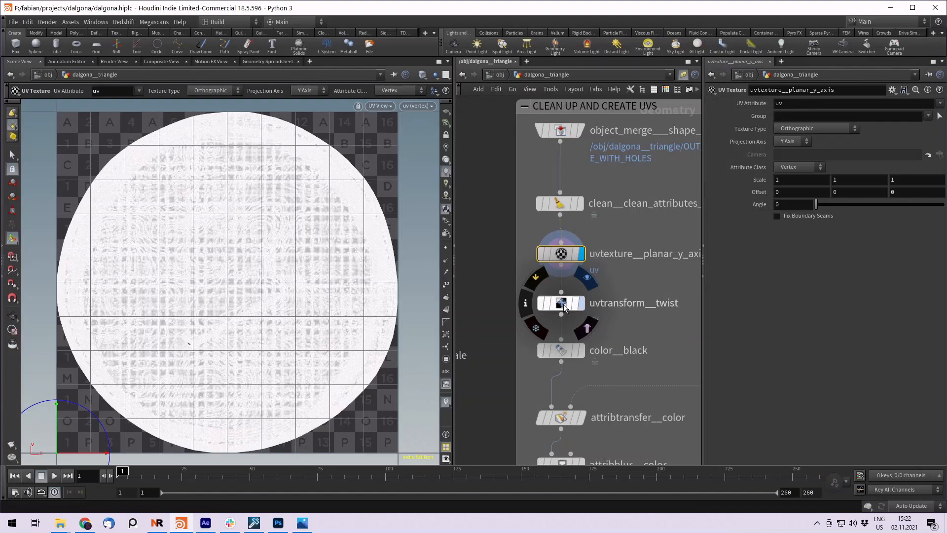
pyautogui.press('r')
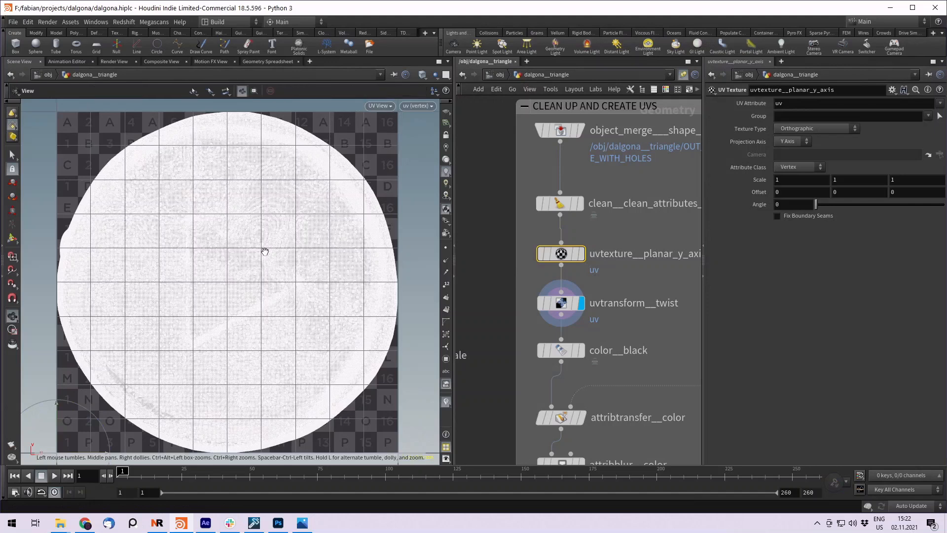
pyautogui.hotkey('space', '1')
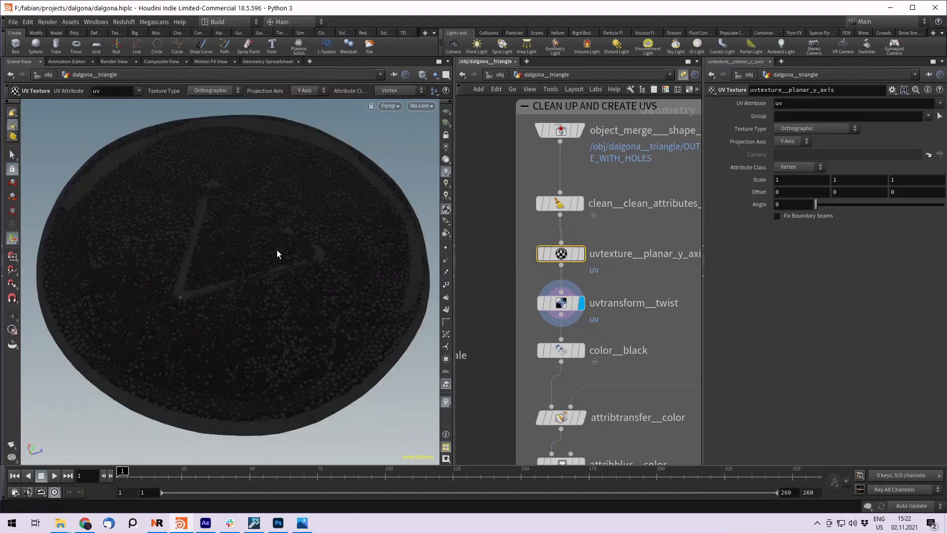
# Step: Display and select color__black to inspect its constant color on the cookie
pyautogui.click(581, 350)
pyautogui.scroll(-3, 658, 335)
pyautogui.moveTo(658, 338); pyautogui.dragTo(669, 230, button='middle')
pyautogui.scroll(-4, 594, 292)
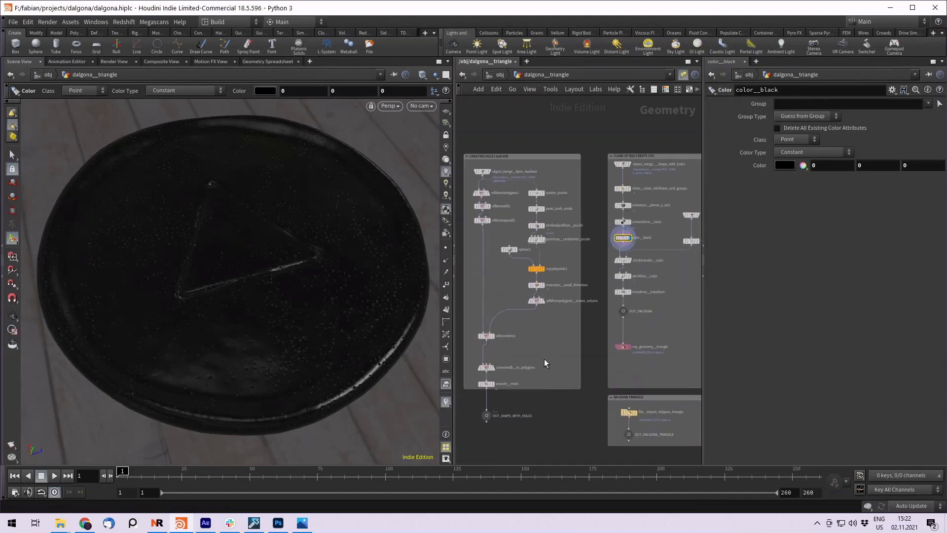
# Step: Find the OUT_STANZE null in the network and display it to examine the triangle stamp
pyautogui.moveTo(535, 362); pyautogui.dragTo(685, 316, button='middle')
pyautogui.scroll(3, 534, 305)
pyautogui.click(534, 317)
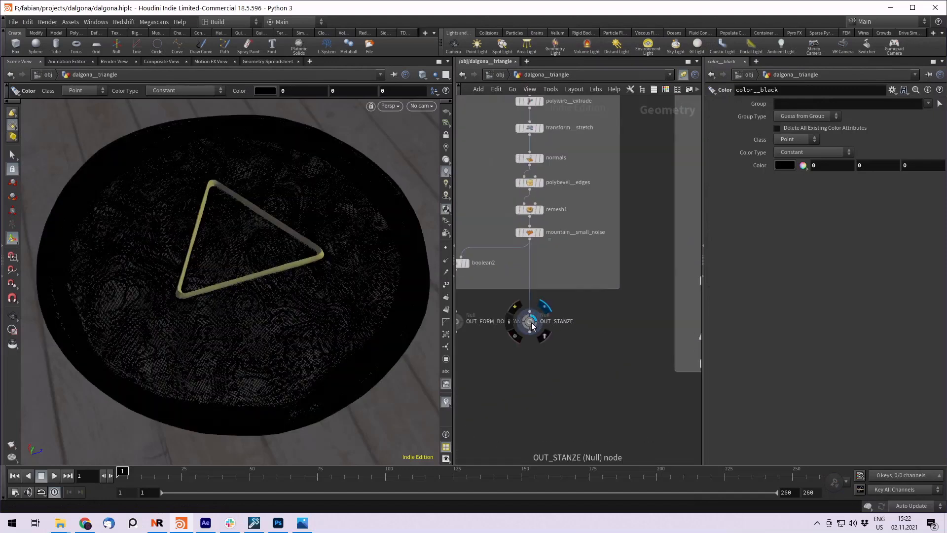
pyautogui.scroll(-4, 589, 336)
pyautogui.moveTo(594, 335); pyautogui.dragTo(441, 323, button='middle')
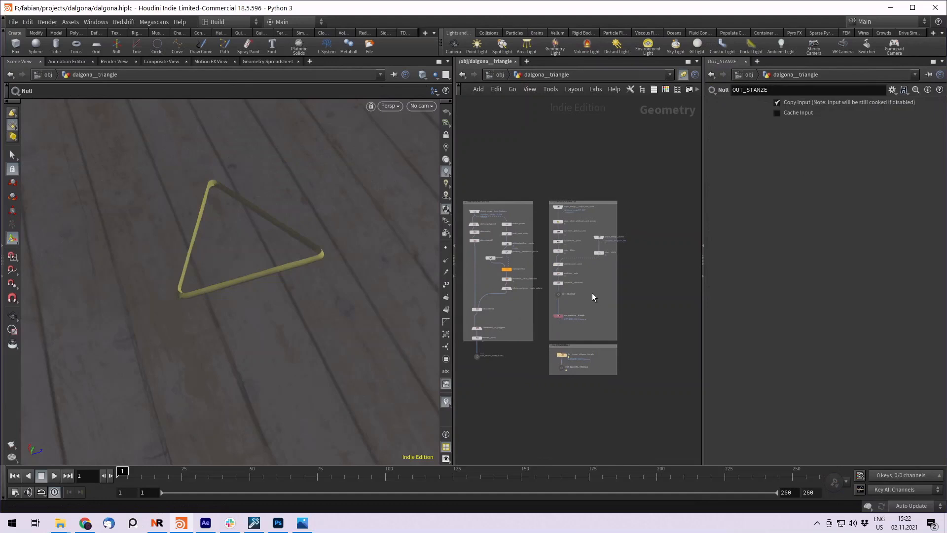
# Step: Go back to the CLEAN UP AND CREATE UVS section, display color__white and inspect its color settings
pyautogui.scroll(3, 595, 257)
pyautogui.click(620, 252)
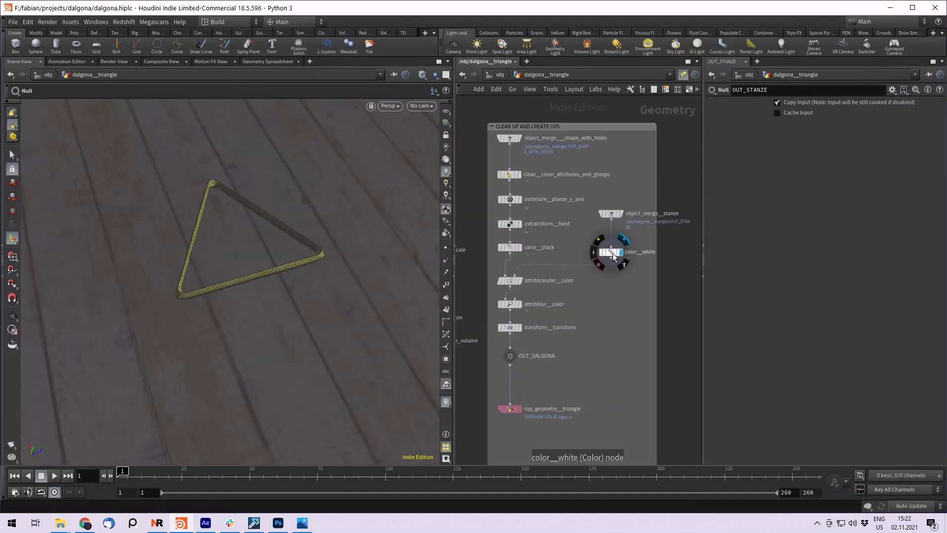
pyautogui.click(611, 252)
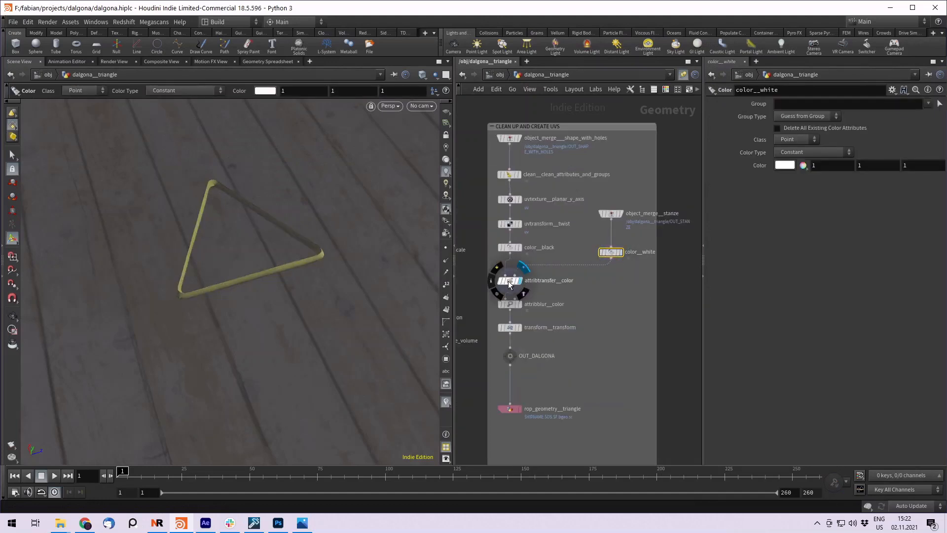
# Step: Display attribtransfer__color and attribblur__color in turn, examining their settings and the triangle's color on the cookie
pyautogui.click(509, 285)
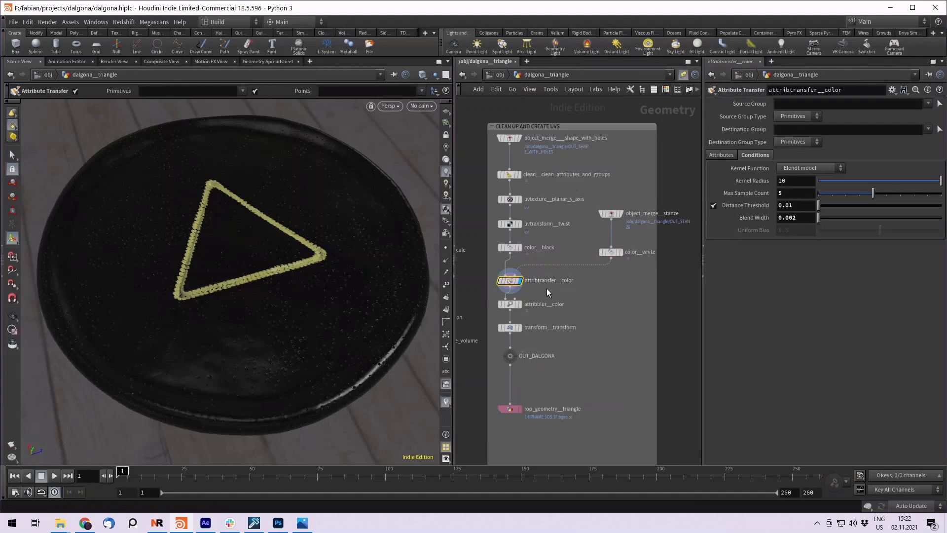
pyautogui.keyDown('alt'); pyautogui.moveTo(281, 269); pyautogui.dragTo(211, 227); pyautogui.keyUp('alt')
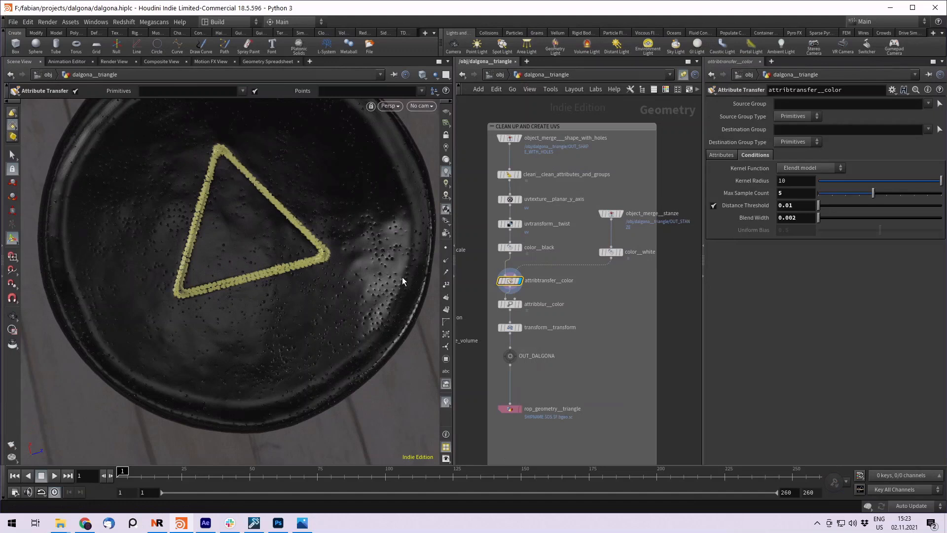
pyautogui.click(511, 306)
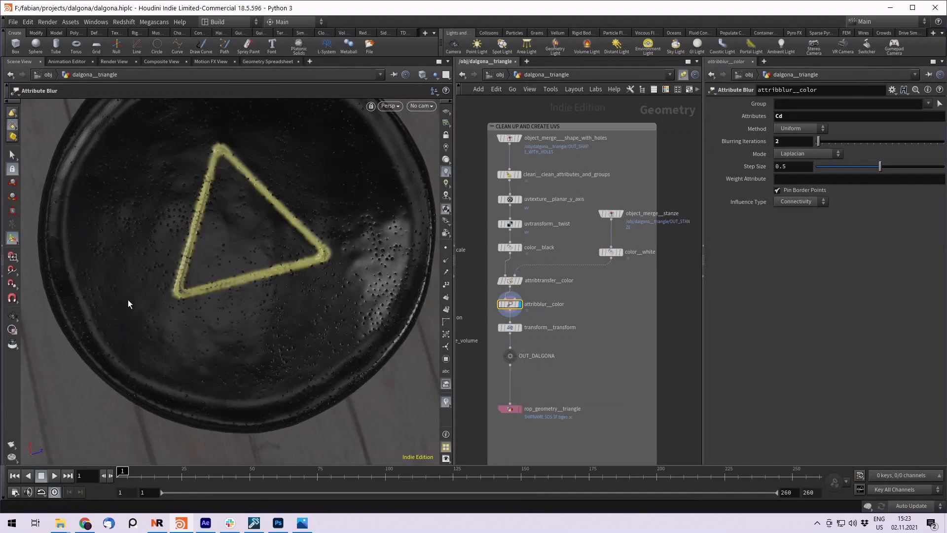
pyautogui.moveTo(576, 368); pyautogui.dragTo(614, 336, button='middle')
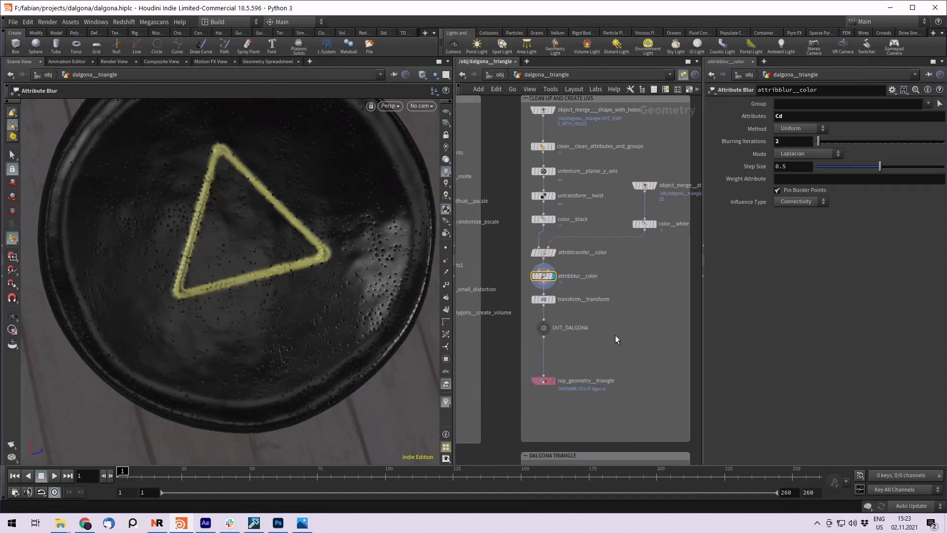
# Step: Display and select transform__transform to review its rotation, viewing the upright cookie from the front
pyautogui.click(545, 302)
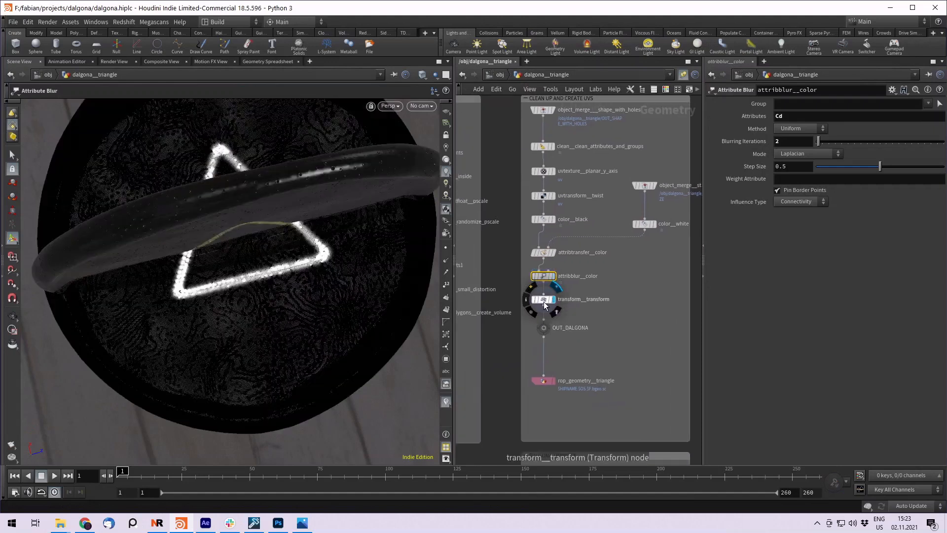
pyautogui.press('Escape')
pyautogui.moveTo(300, 268); pyautogui.dragTo(393, 234)
pyautogui.press('Return')
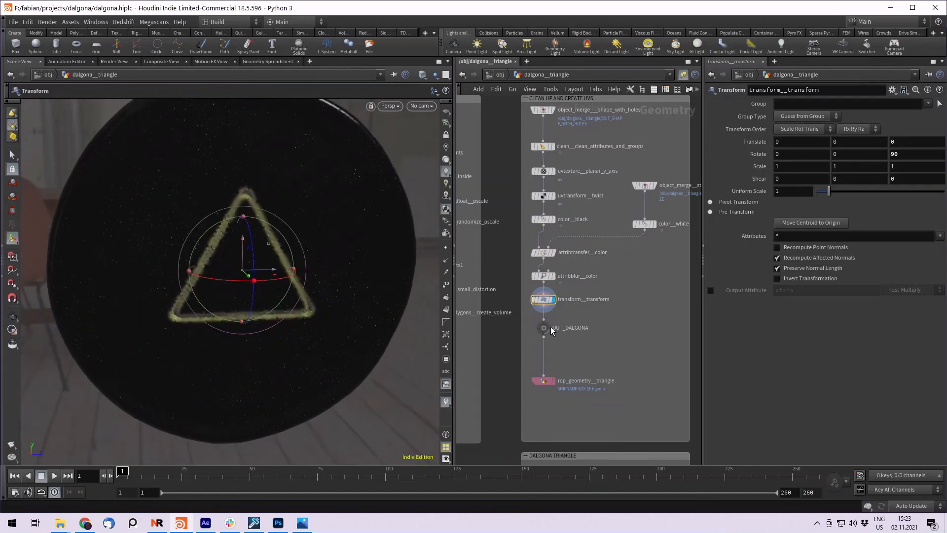
# Step: Display the OUT_DALGONA null and inspect the output settings of rop_geometry__triangle
pyautogui.moveTo(591, 384); pyautogui.dragTo(599, 305, button='middle')
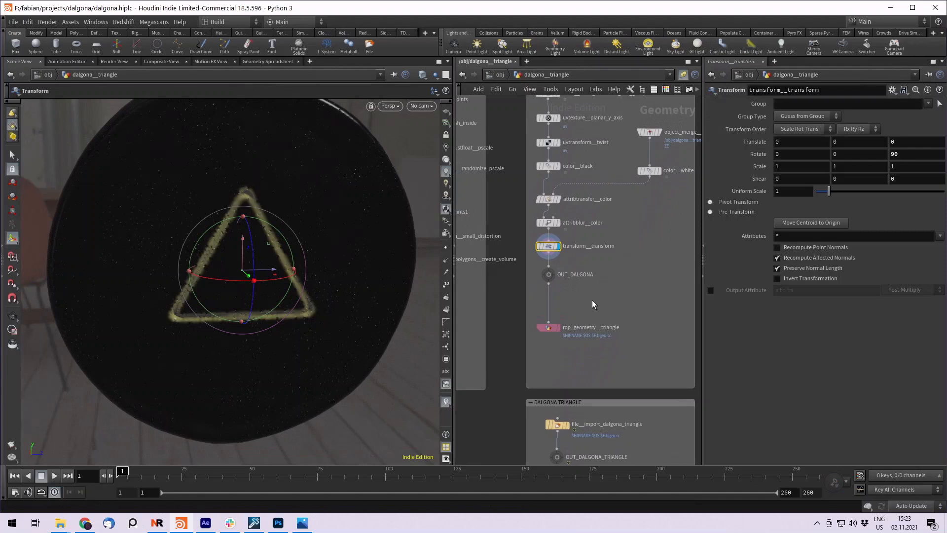
pyautogui.moveTo(592, 305); pyautogui.dragTo(590, 288, button='middle')
pyautogui.click(547, 263)
pyautogui.click(547, 310)
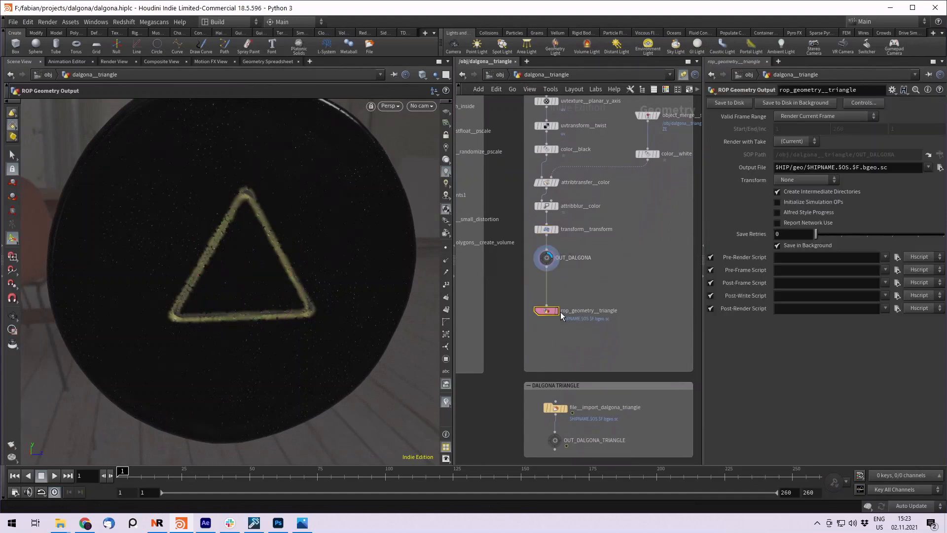
# Step: Display the OUT_DALGONA_TRIANGLE null in the DALGONA TRIANGLE section and look through rendercam in the viewport
pyautogui.moveTo(590, 295); pyautogui.dragTo(590, 241, button='middle')
pyautogui.scroll(-2, 599, 239)
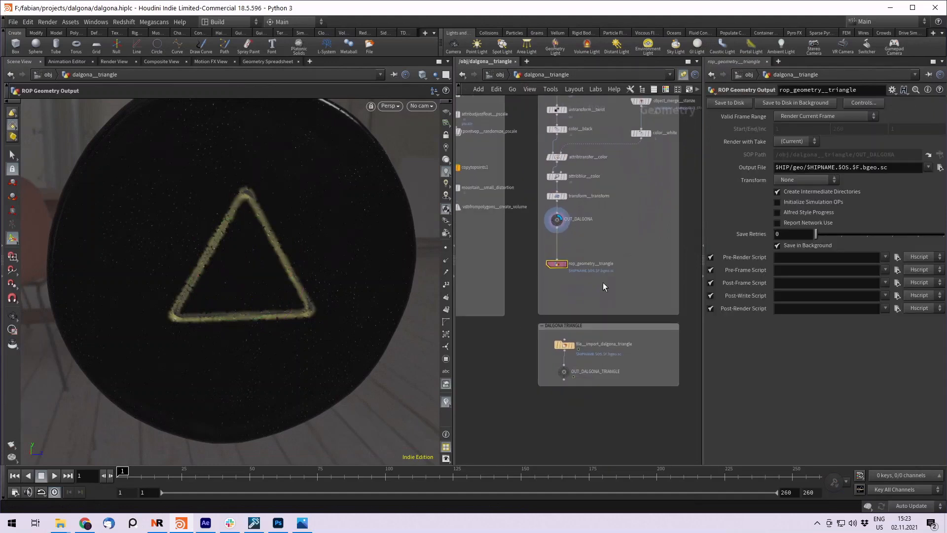
pyautogui.scroll(2, 570, 311)
pyautogui.moveTo(576, 328)
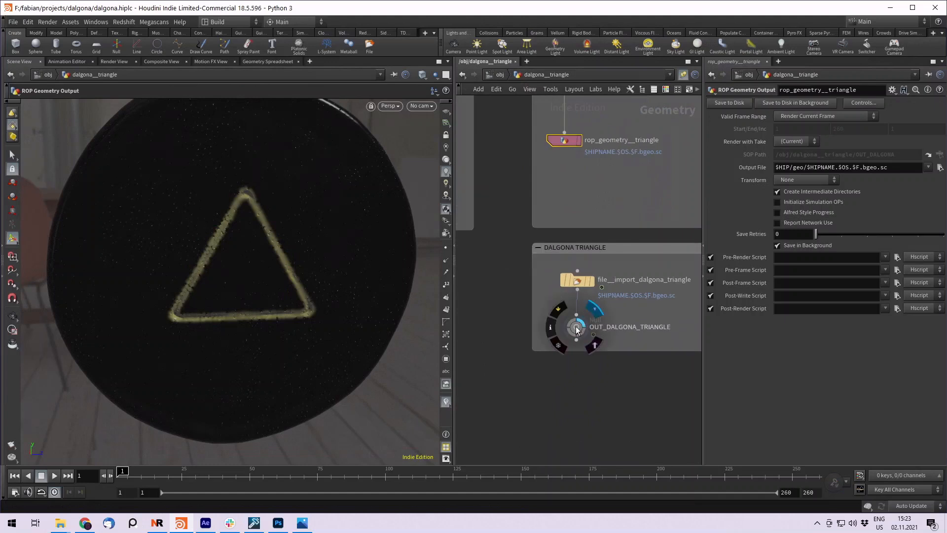
pyautogui.click(576, 328)
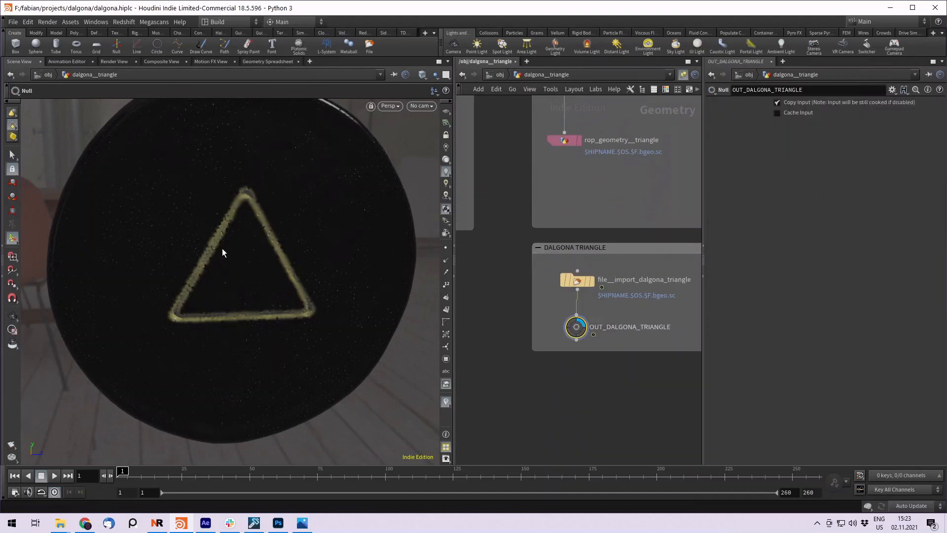
pyautogui.click(424, 107)
pyautogui.click(434, 153)
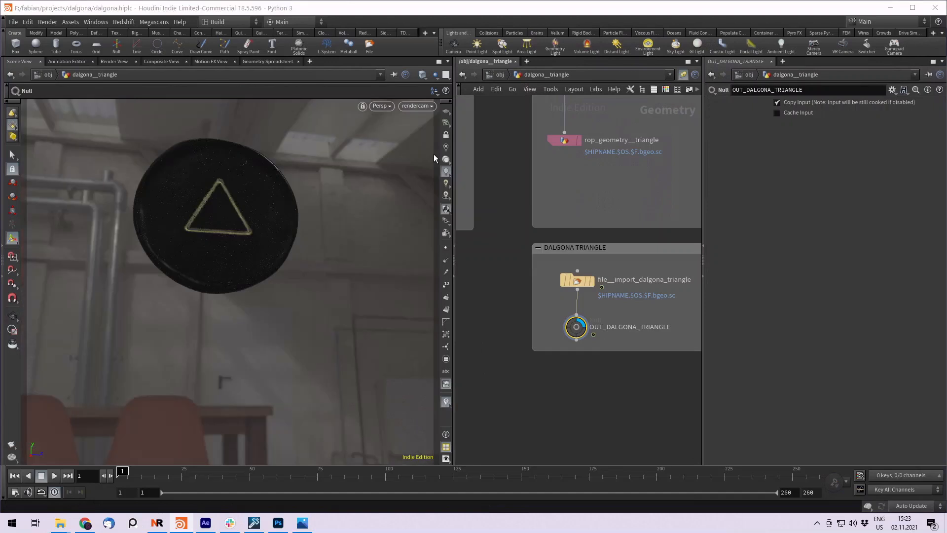
# Step: Go up to the obj level, review the objects in the GEO box, and select sewing__needle
pyautogui.click(500, 75)
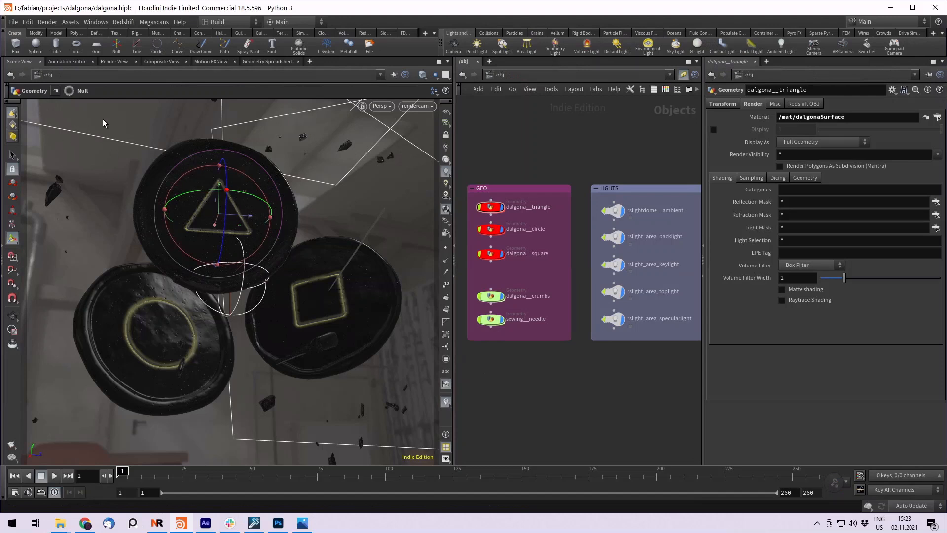
pyautogui.scroll(-4, 518, 155)
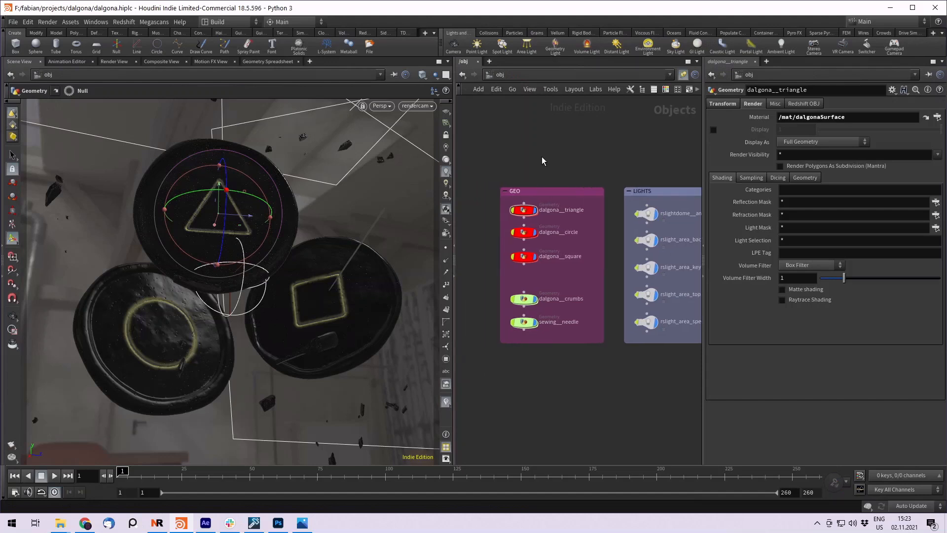
pyautogui.scroll(3, 528, 166)
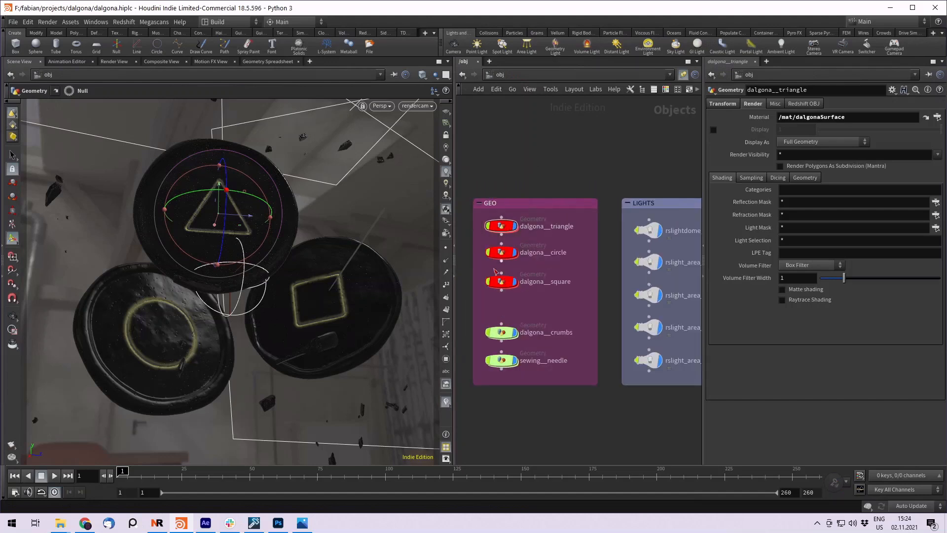
pyautogui.moveTo(554, 305); pyautogui.dragTo(571, 268, button='middle')
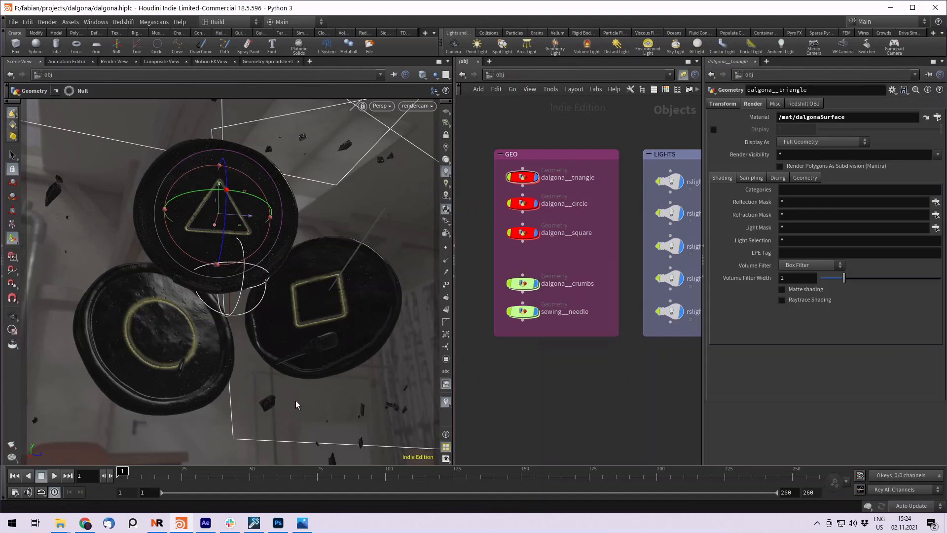
pyautogui.moveTo(586, 360); pyautogui.dragTo(571, 372, button='middle')
pyautogui.click(507, 324)
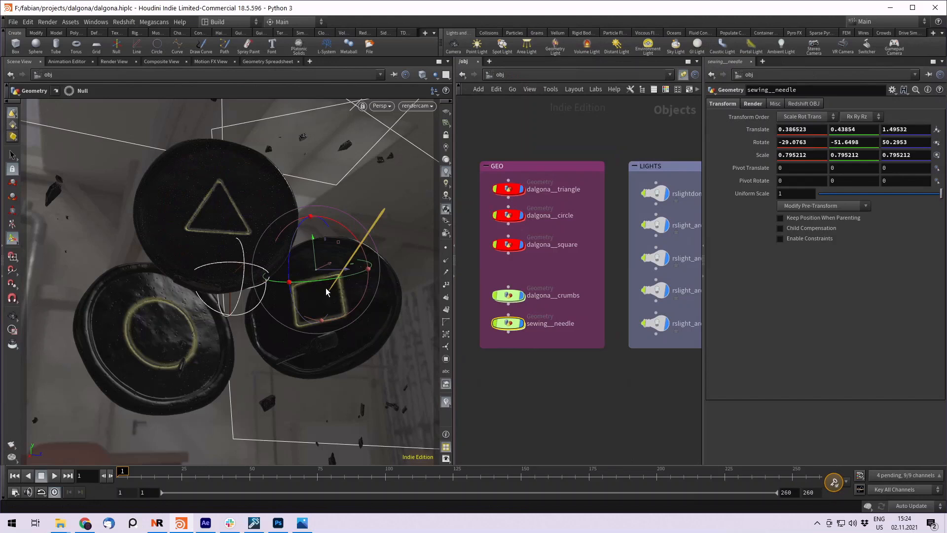
# Step: Look over the GEO, LIGHTS and CAMERA boxes of the object network
pyautogui.click(525, 392)
pyautogui.moveTo(587, 390); pyautogui.dragTo(563, 379, button='middle')
pyautogui.scroll(-2, 538, 384)
pyautogui.scroll(-1, 505, 388)
pyautogui.scroll(1, 541, 378)
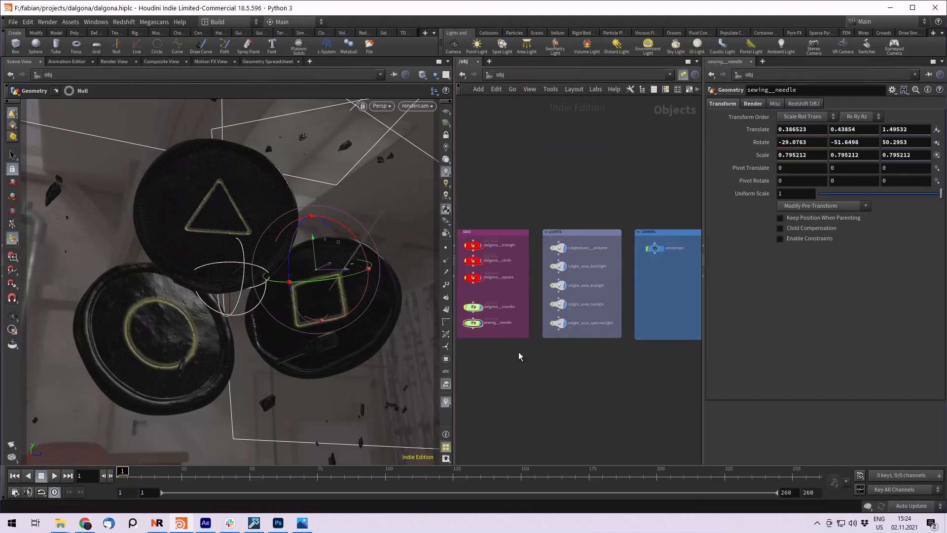
pyautogui.moveTo(627, 358); pyautogui.dragTo(616, 358, button='middle')
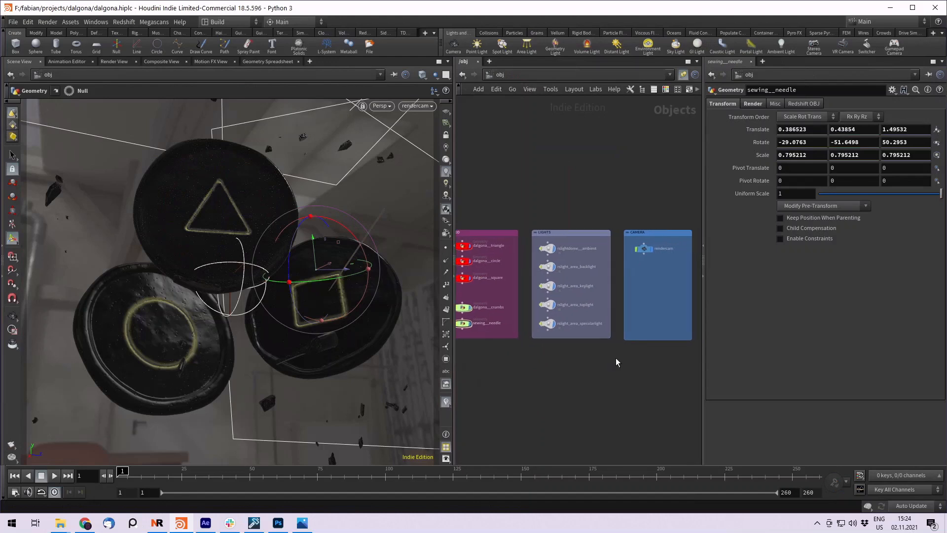
pyautogui.moveTo(487, 166); pyautogui.dragTo(567, 169, button='middle')
pyautogui.scroll(2, 564, 209)
pyautogui.moveTo(555, 220); pyautogui.dragTo(554, 189, button='middle')
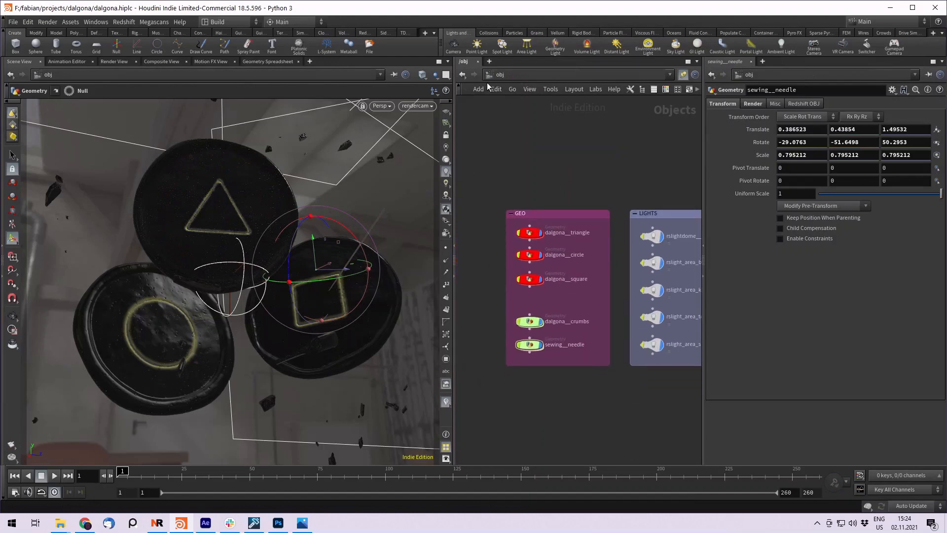
# Step: Switch the network to the mat context and examine the dalgonaSurface material's node layout
pyautogui.click(496, 76)
pyautogui.click(513, 110)
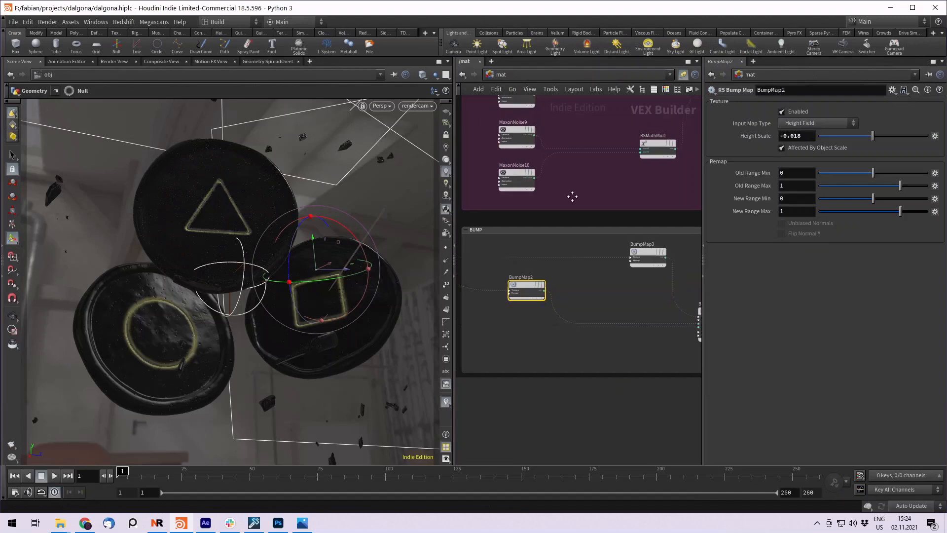
pyautogui.scroll(5, 627, 227)
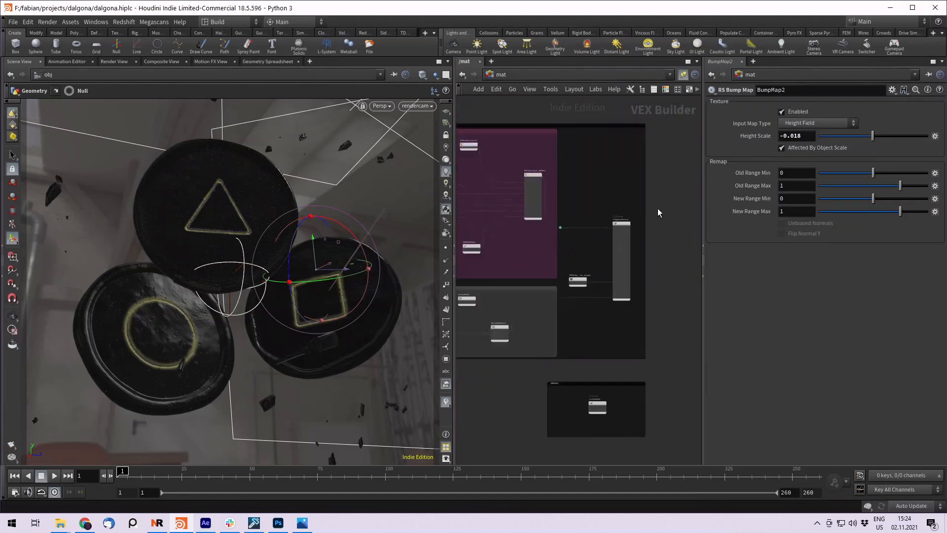
pyautogui.scroll(1, 630, 233)
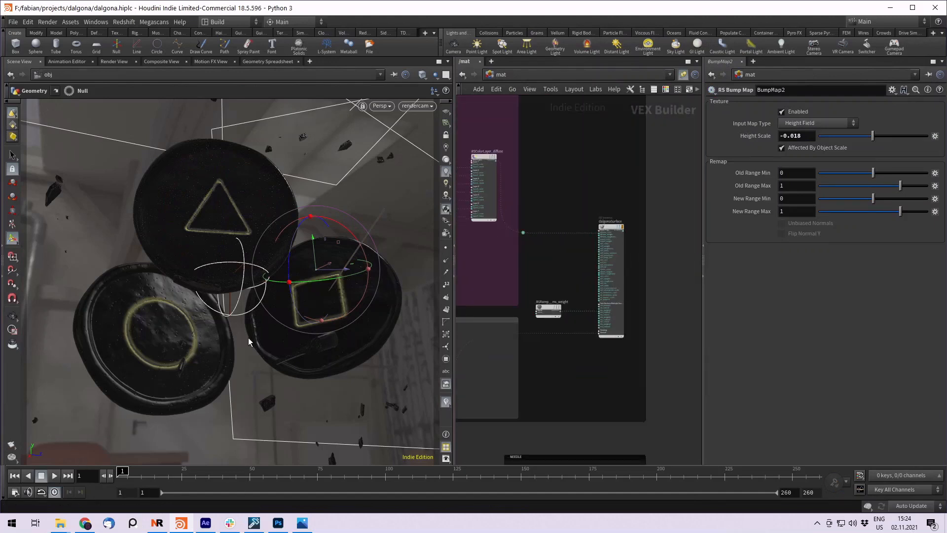
# Step: Open the Redshift Render View, move it clear of the material network, and examine the rendered triangle cookie up close
pyautogui.click(124, 22)
pyautogui.click(138, 63)
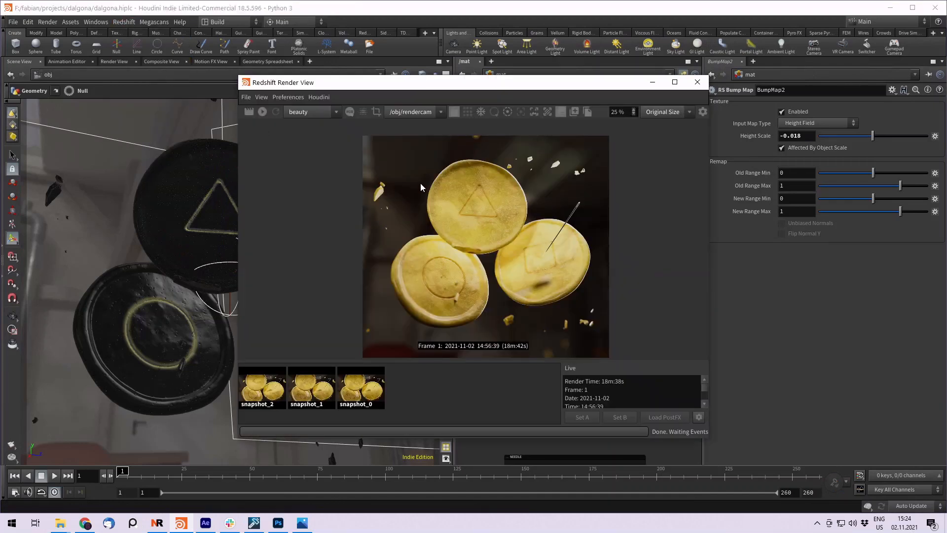
pyautogui.moveTo(430, 87); pyautogui.dragTo(196, 89)
pyautogui.scroll(8, 245, 206)
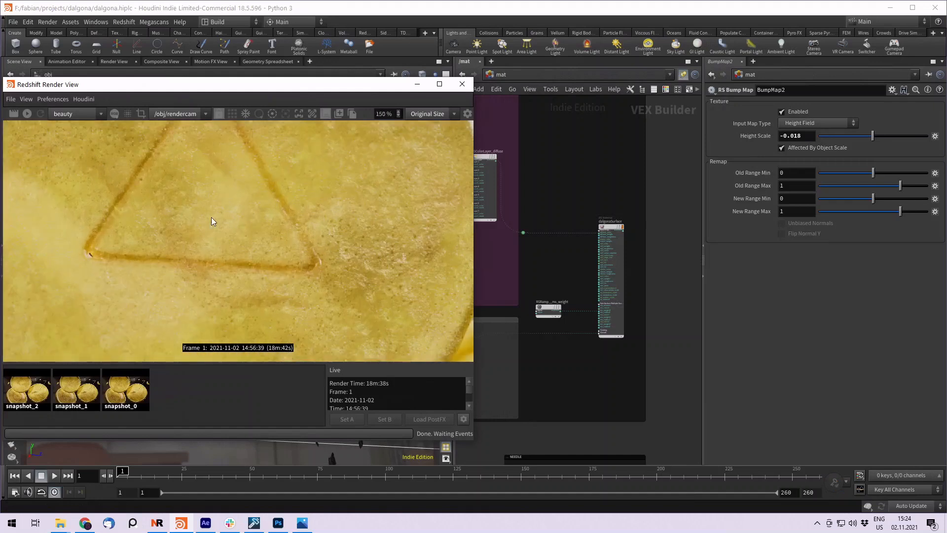
pyautogui.scroll(-6, 212, 221)
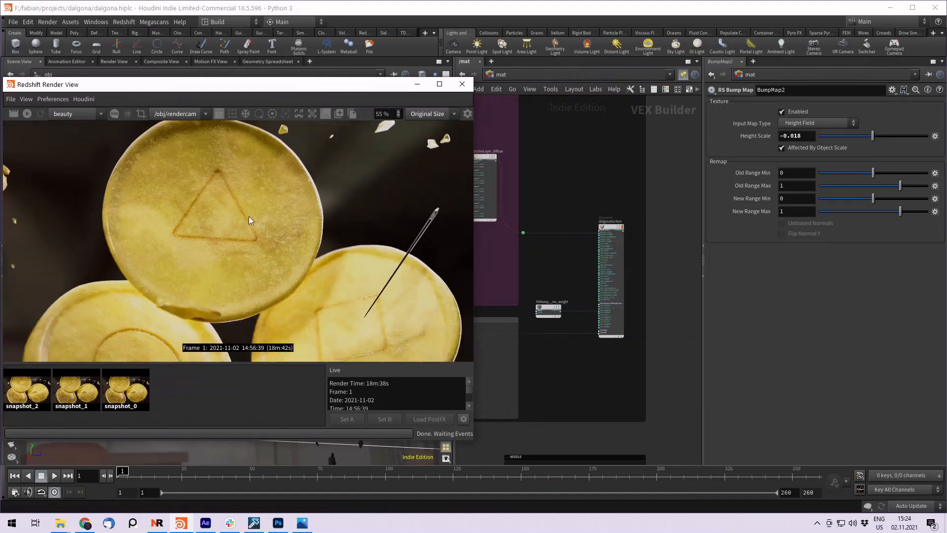
# Step: Start the live Redshift render and limit it to a region around the triangle cookie
pyautogui.scroll(-1, 249, 222)
pyautogui.scroll(-1, 236, 228)
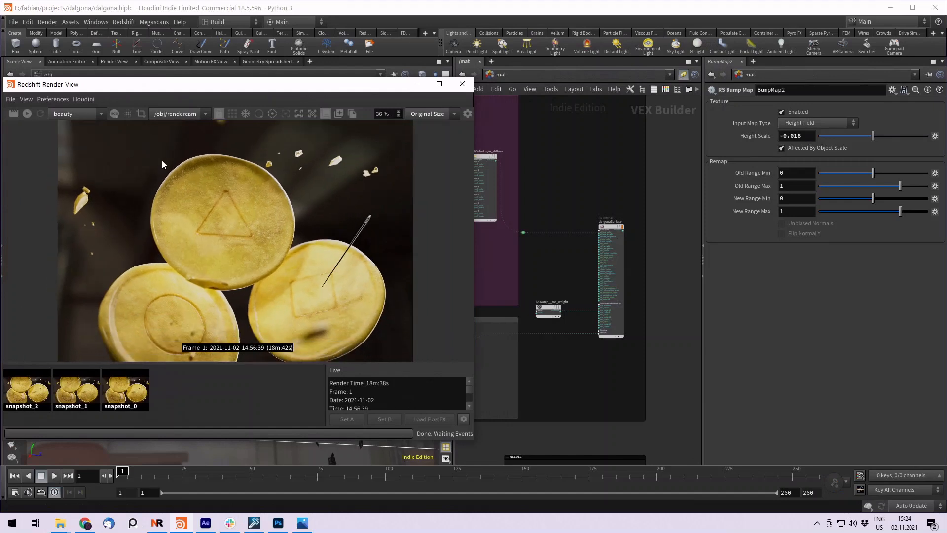
pyautogui.scroll(2, 247, 213)
pyautogui.scroll(-1, 249, 216)
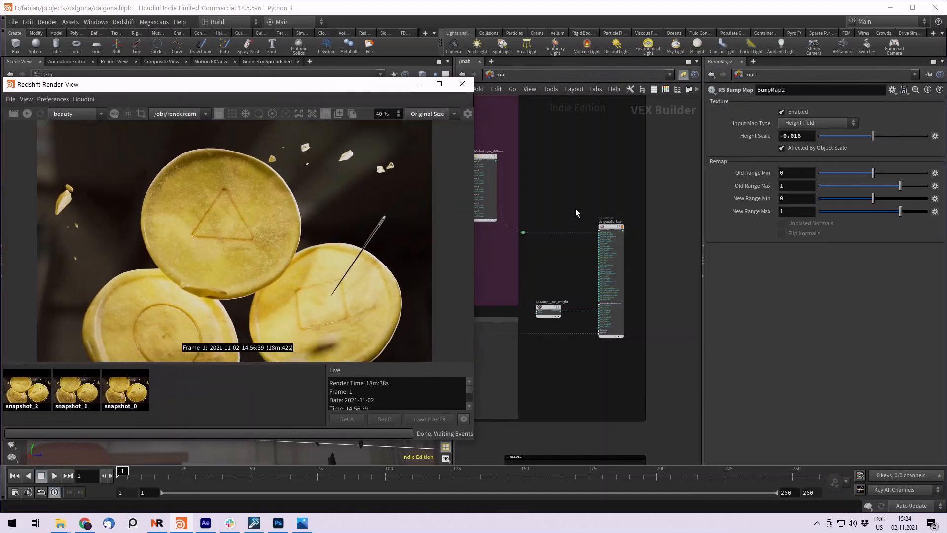
pyautogui.click(27, 114)
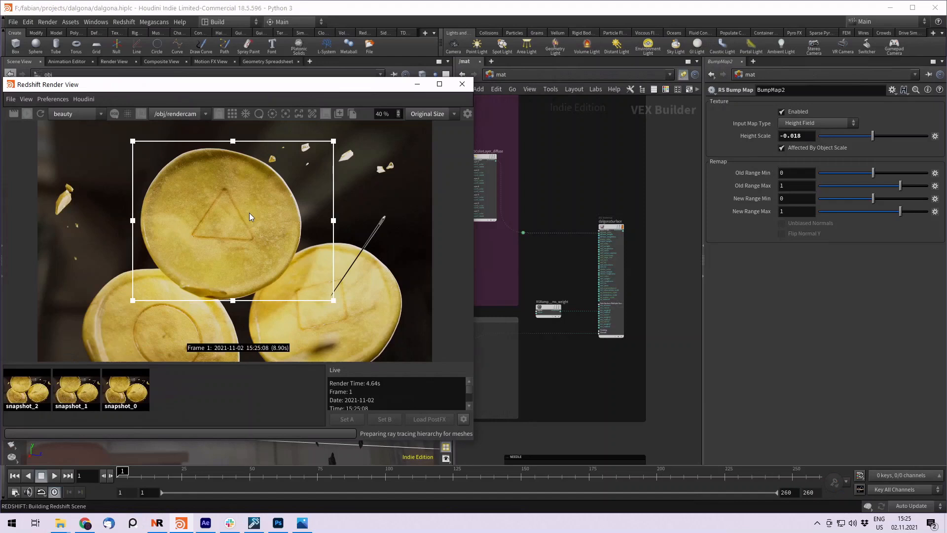
pyautogui.scroll(3, 244, 213)
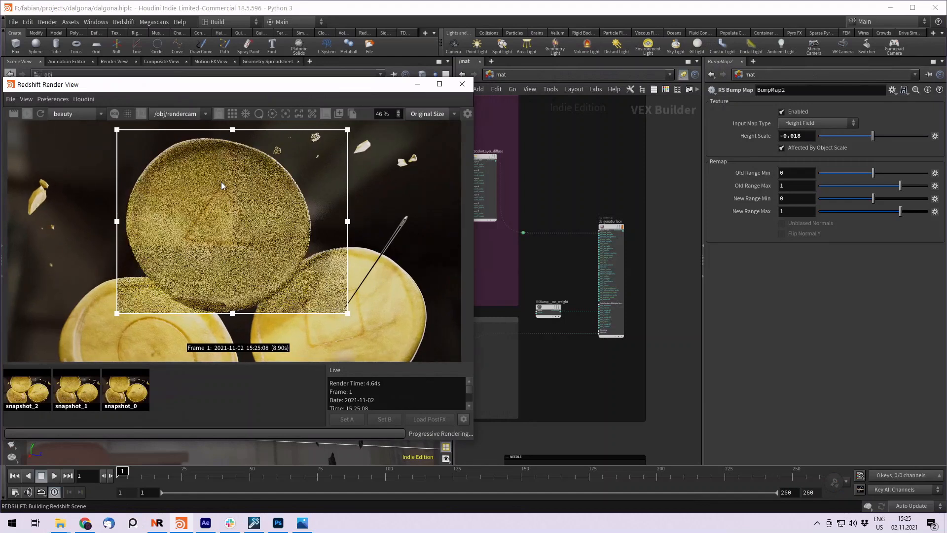
# Step: Move the render window lower, select the dalgonaSurface material, and review its Base Properties and incoming nodes
pyautogui.moveTo(265, 89); pyautogui.dragTo(234, 156)
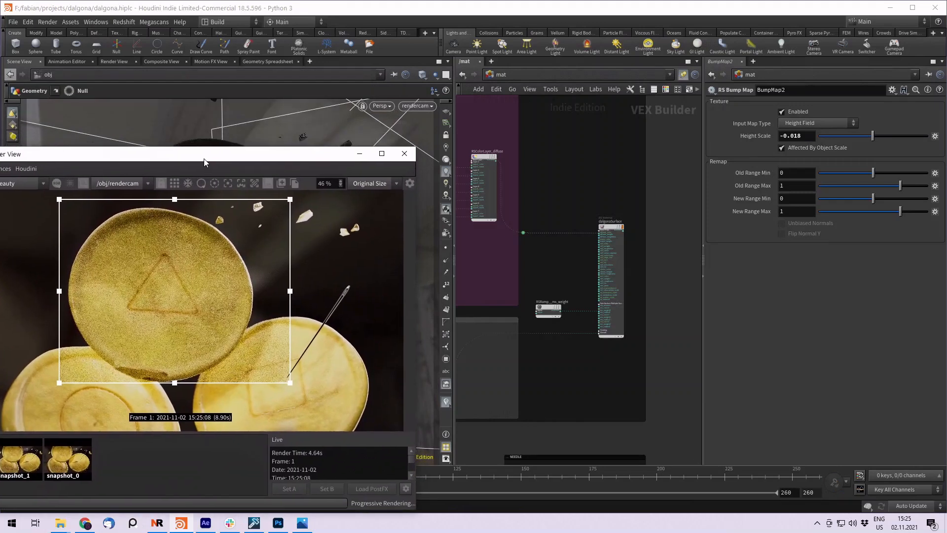
pyautogui.click(609, 227)
pyautogui.click(740, 104)
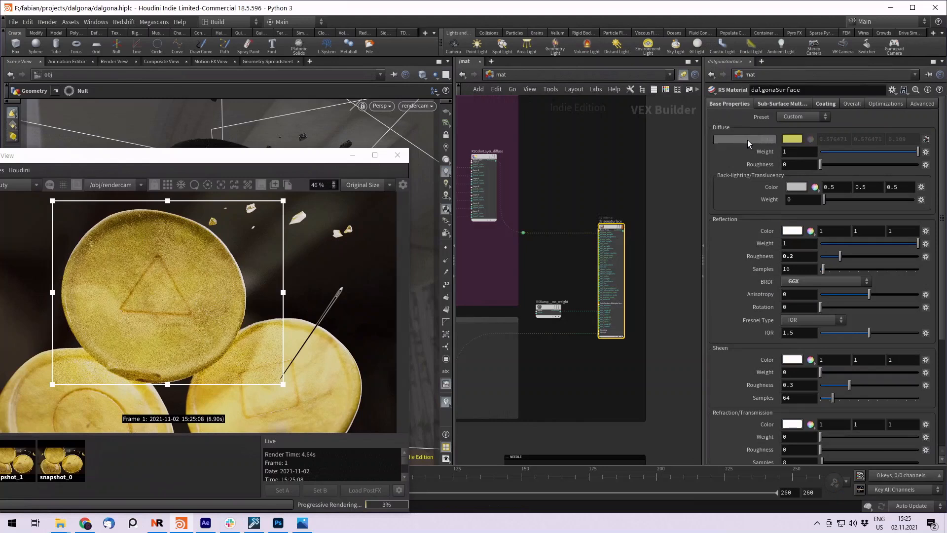
pyautogui.moveTo(567, 170); pyautogui.dragTo(605, 164, button='middle')
pyautogui.scroll(-3, 605, 163)
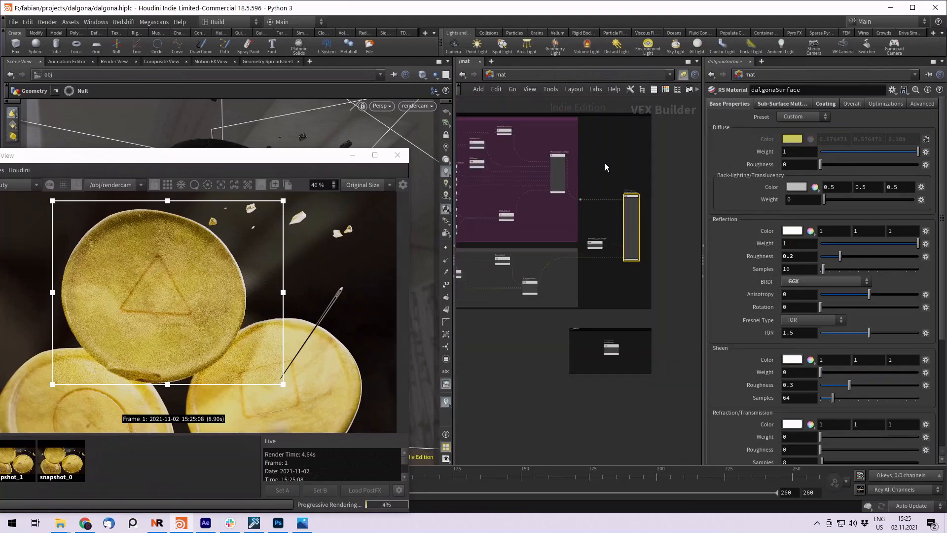
pyautogui.scroll(5, 606, 165)
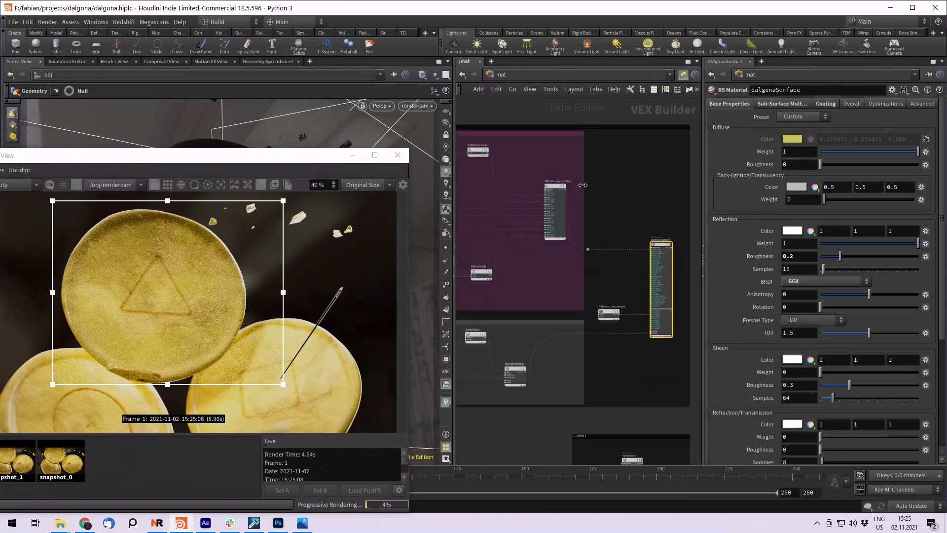
# Step: Select RSColorLayer_diffuse, preview its output alone in the render, and examine the diffuse color on the triangle cookie
pyautogui.click(554, 189)
pyautogui.click(205, 185)
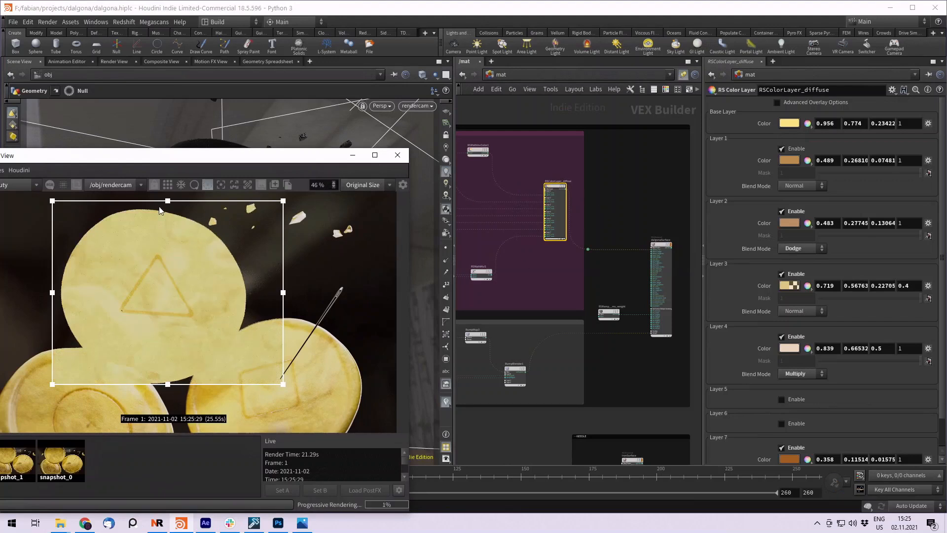
pyautogui.moveTo(189, 157); pyautogui.dragTo(226, 84)
pyautogui.scroll(3, 173, 212)
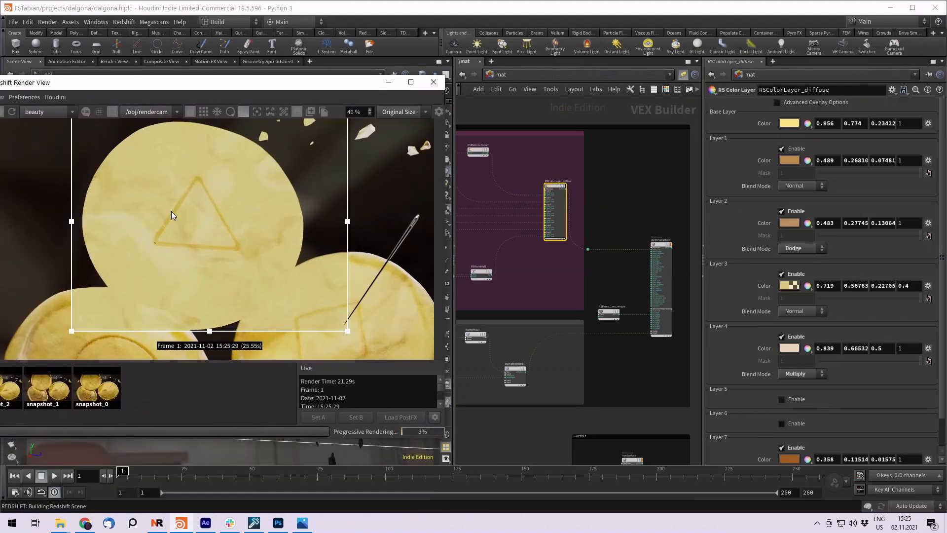
pyautogui.scroll(-1, 192, 236)
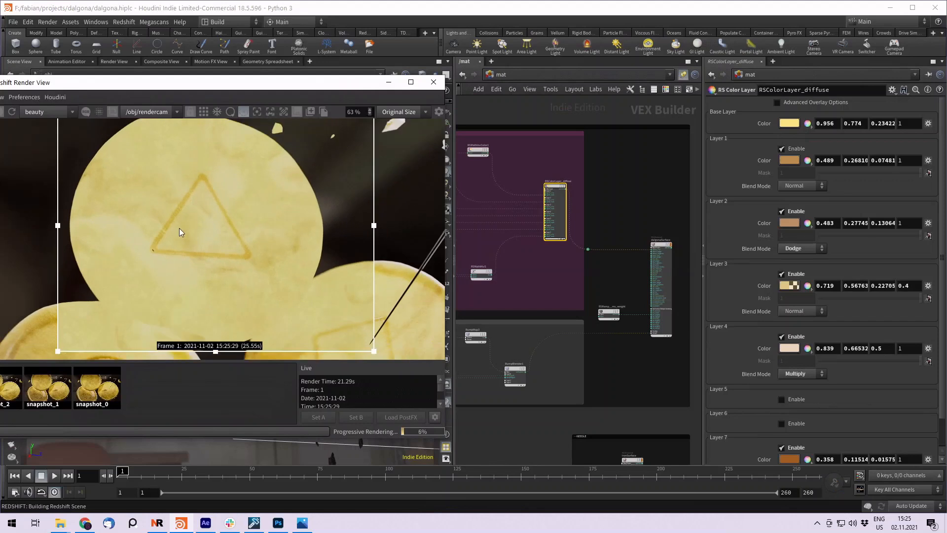
# Step: Disable Layers 1, 2, 3, 4 and 7 of RSColorLayer_diffuse to isolate the base layer color
pyautogui.moveTo(543, 167); pyautogui.dragTo(602, 171, button='middle')
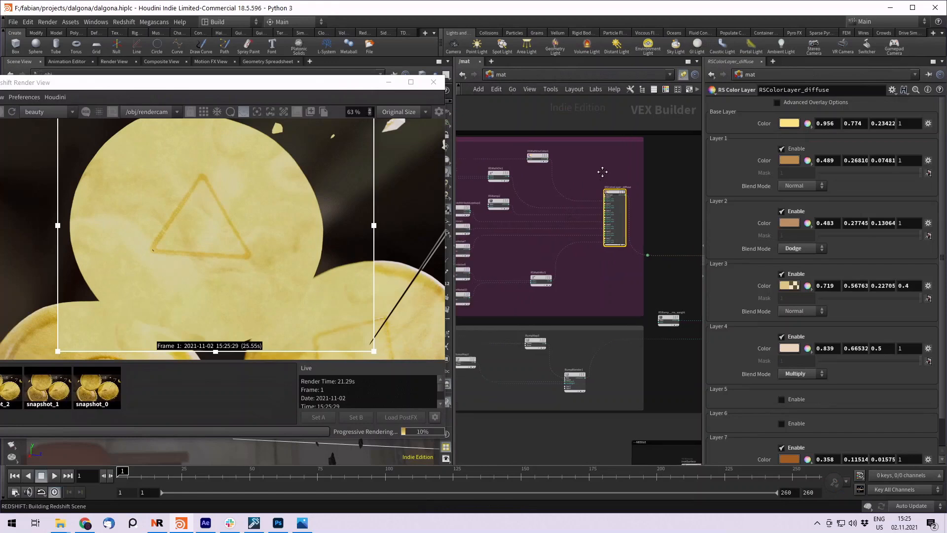
pyautogui.scroll(-2, 602, 171)
pyautogui.scroll(2, 620, 178)
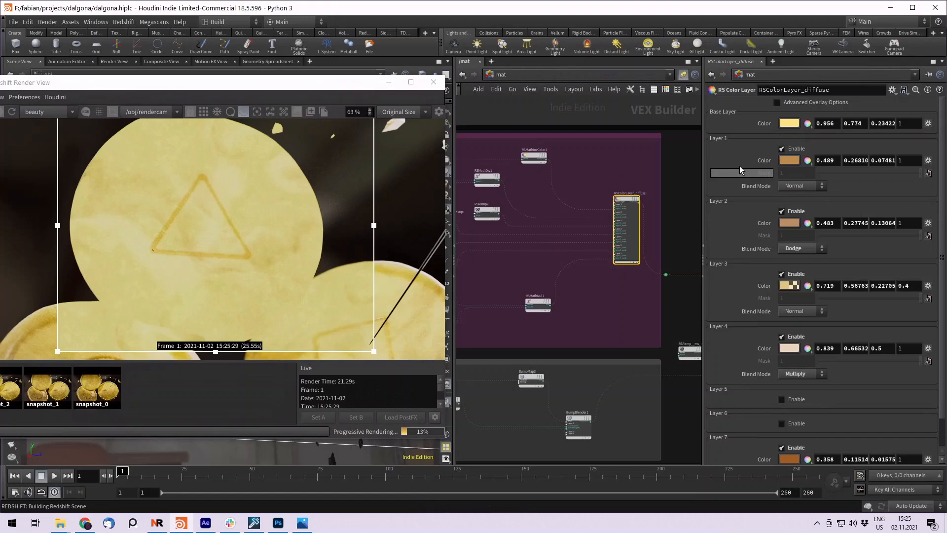
pyautogui.moveTo(587, 167); pyautogui.dragTo(624, 162, button='middle')
pyautogui.scroll(-2, 623, 162)
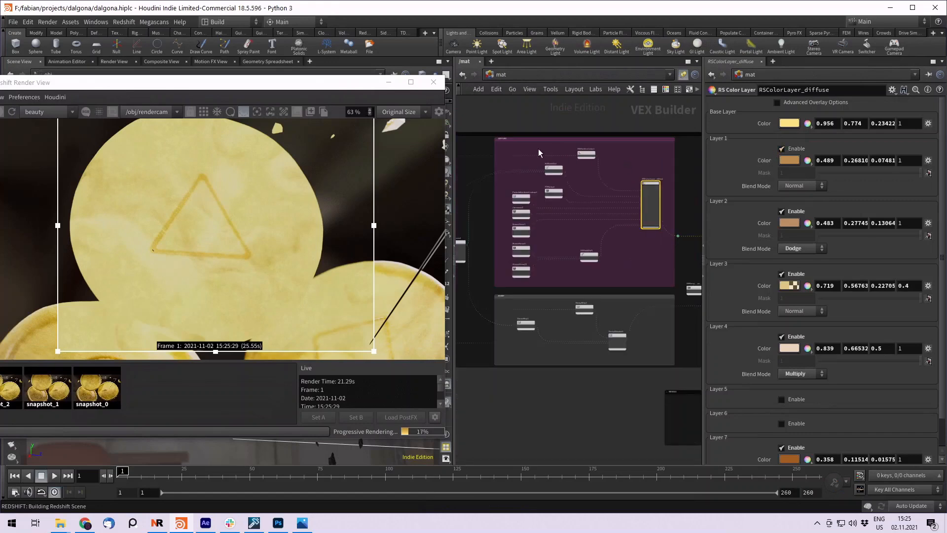
pyautogui.moveTo(537, 142); pyautogui.dragTo(559, 144, button='middle')
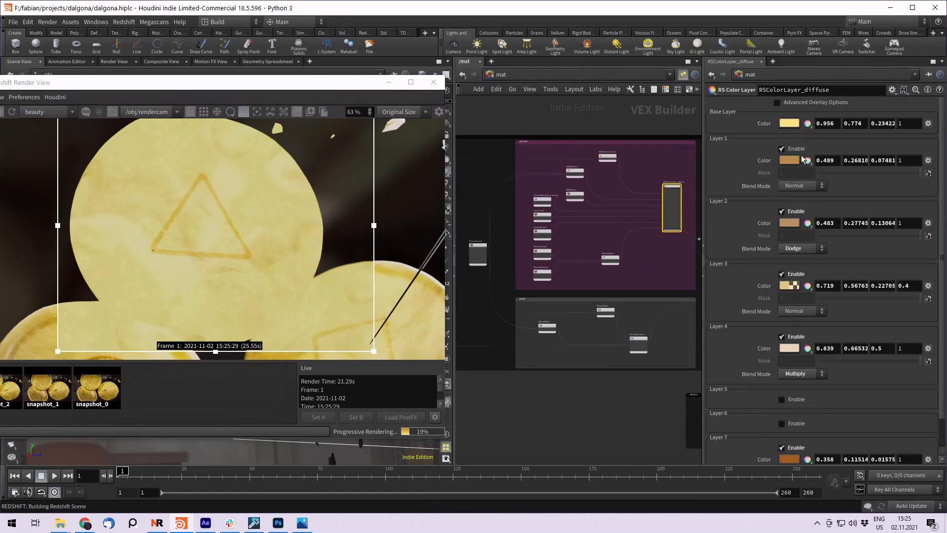
pyautogui.click(781, 149)
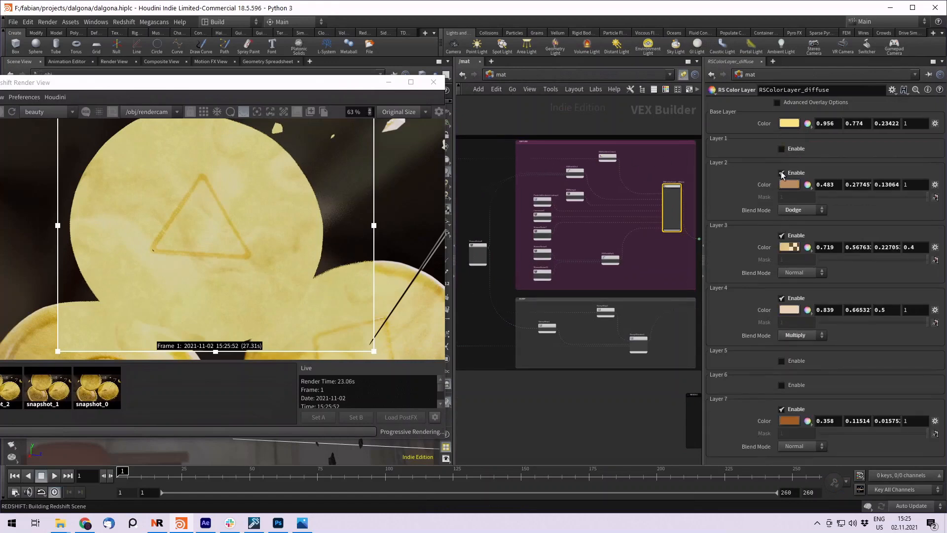
pyautogui.click(781, 173)
pyautogui.click(782, 198)
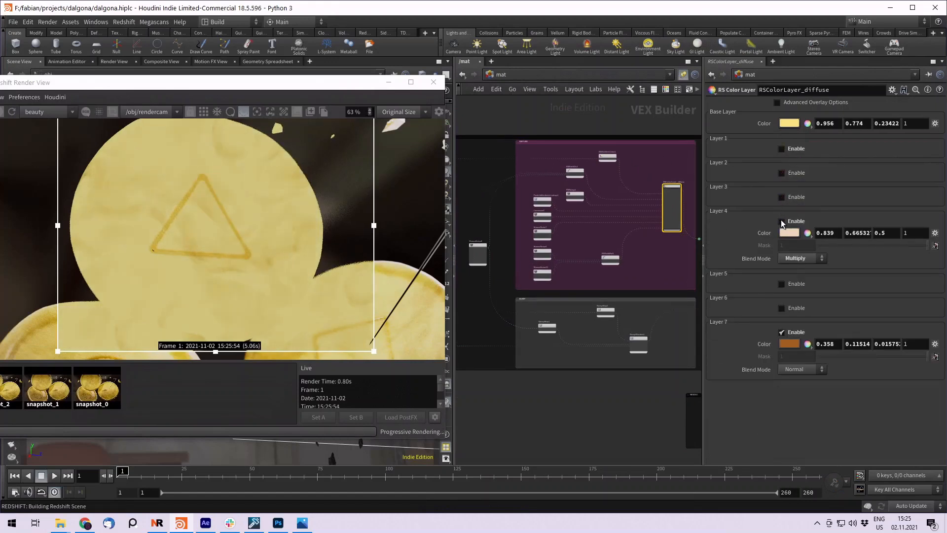
pyautogui.click(781, 222)
pyautogui.click(782, 294)
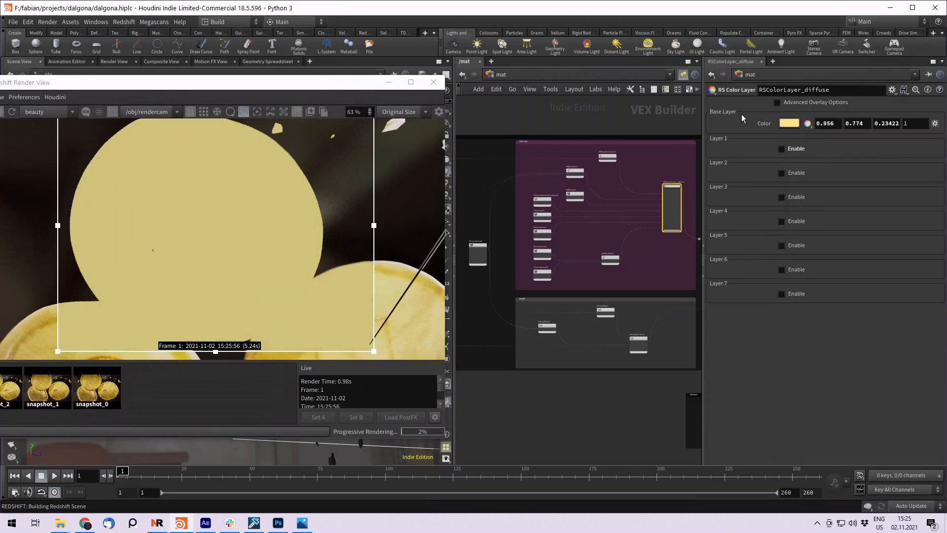
# Step: Re-enable Layer 1 and Layer 2 of RSColorLayer_diffuse, examining each one's effect on the cookie up close
pyautogui.click(781, 149)
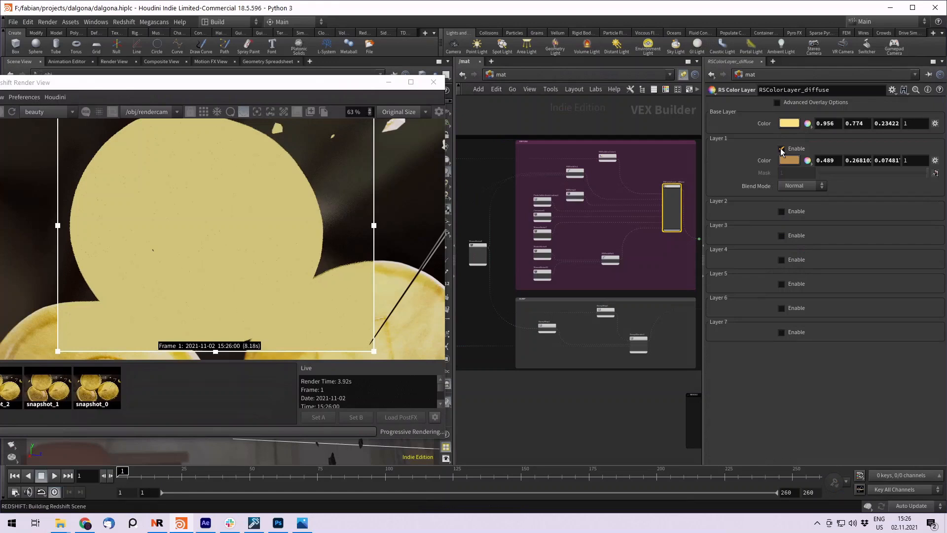
pyautogui.scroll(4, 213, 229)
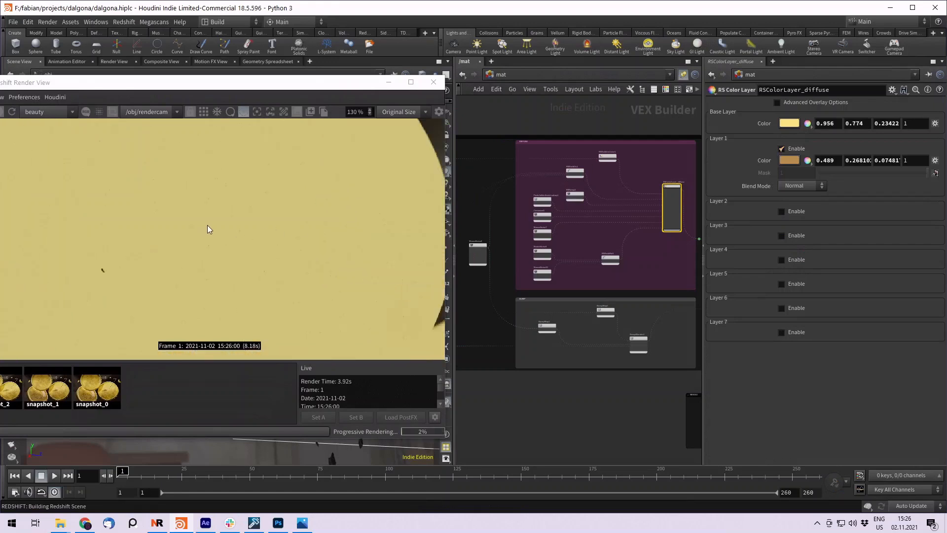
pyautogui.scroll(-4, 211, 174)
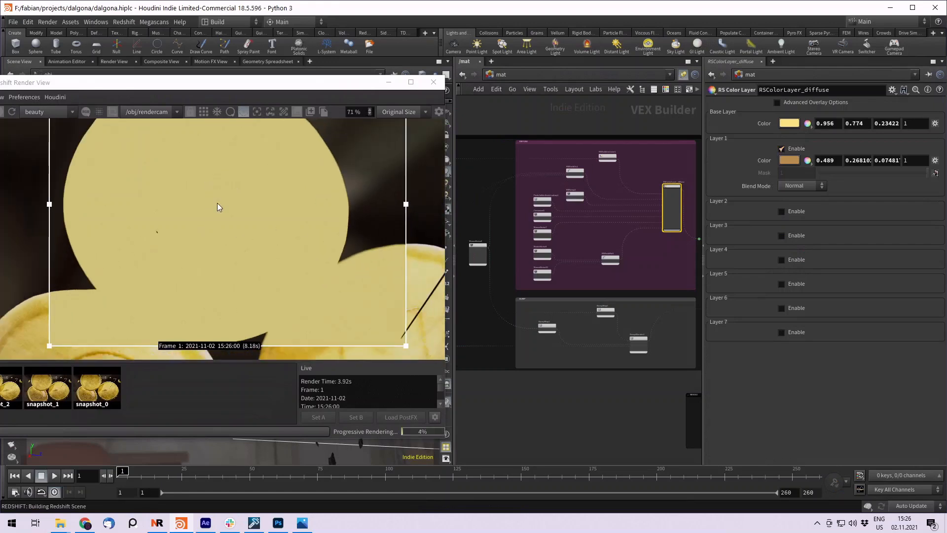
pyautogui.click(782, 212)
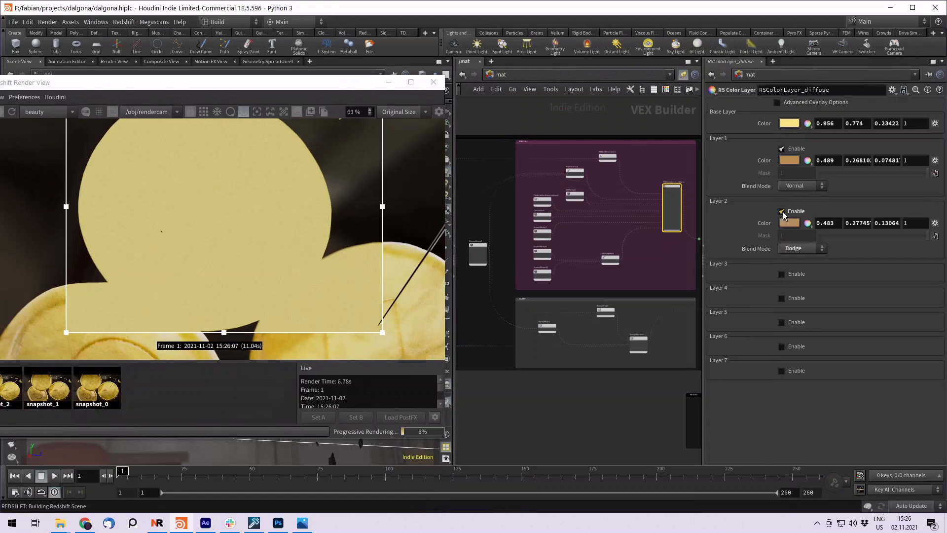
pyautogui.scroll(3, 146, 222)
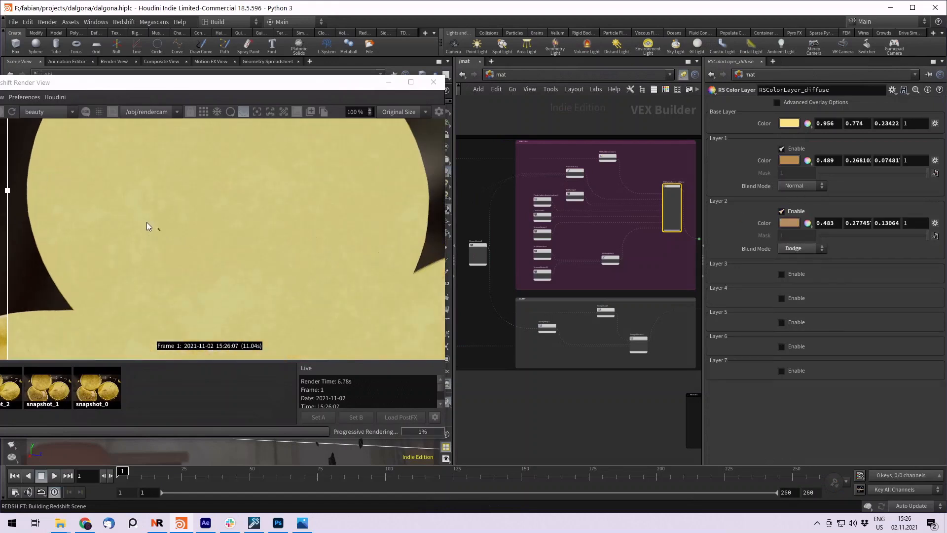
pyautogui.scroll(-3, 252, 283)
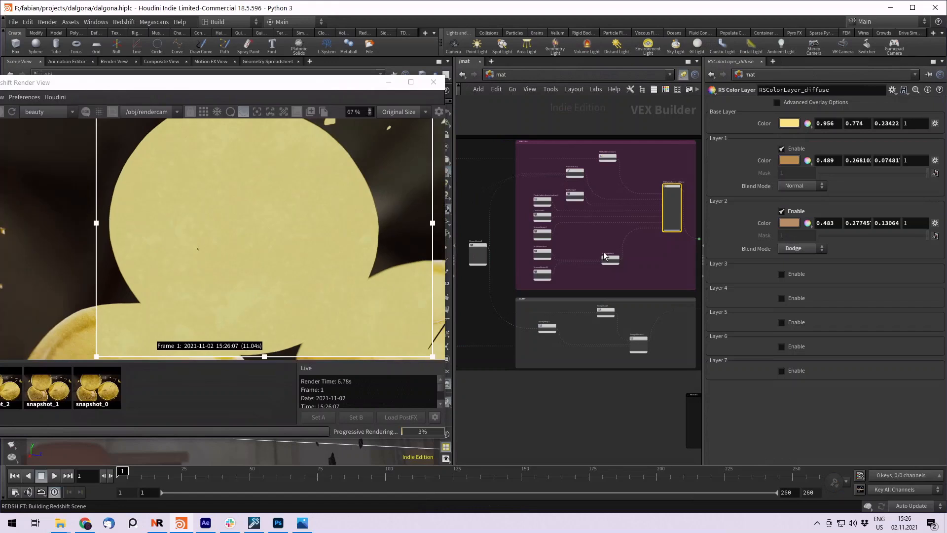
# Step: Re-enable Layer 3 of RSColorLayer_diffuse and preview the RSRamp2 node's noise pattern on the cookie
pyautogui.click(781, 275)
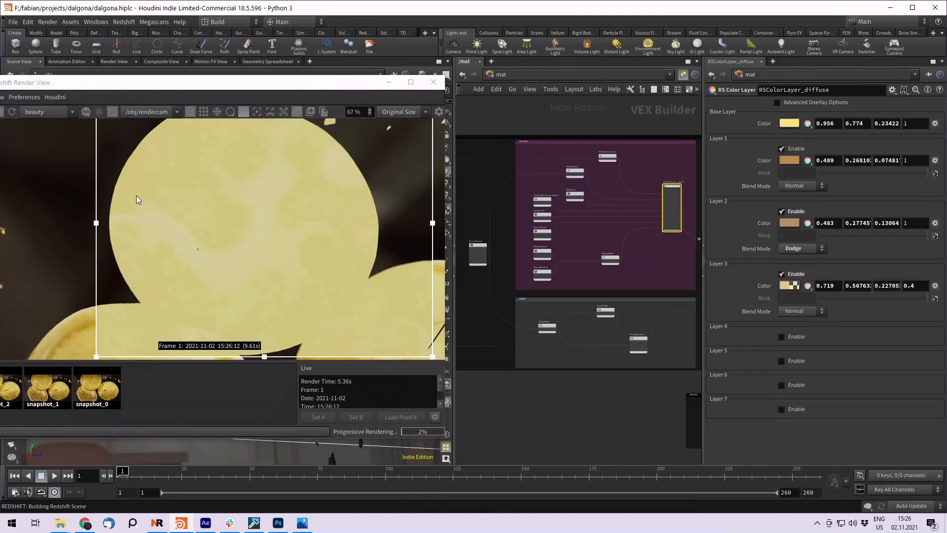
pyautogui.moveTo(601, 239); pyautogui.dragTo(603, 239, button='middle')
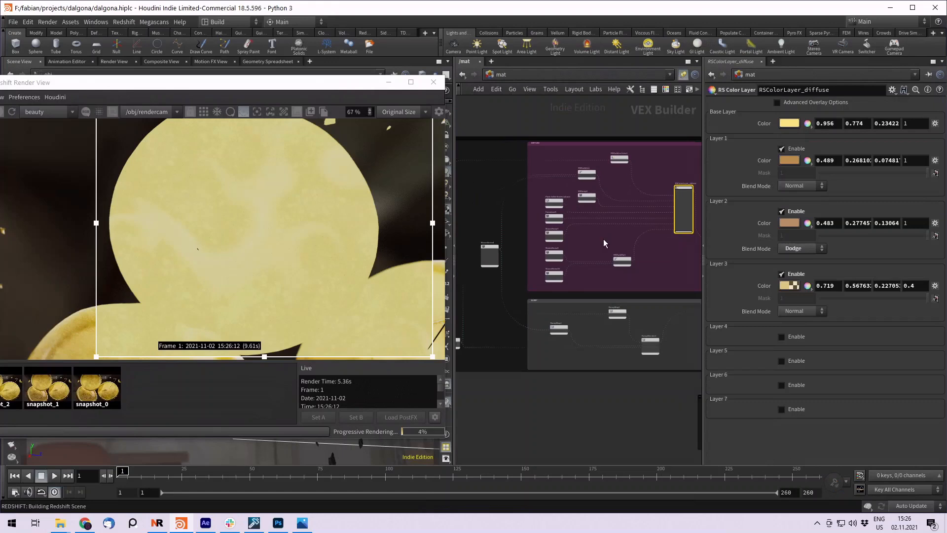
pyautogui.moveTo(571, 195); pyautogui.dragTo(575, 199, button='middle')
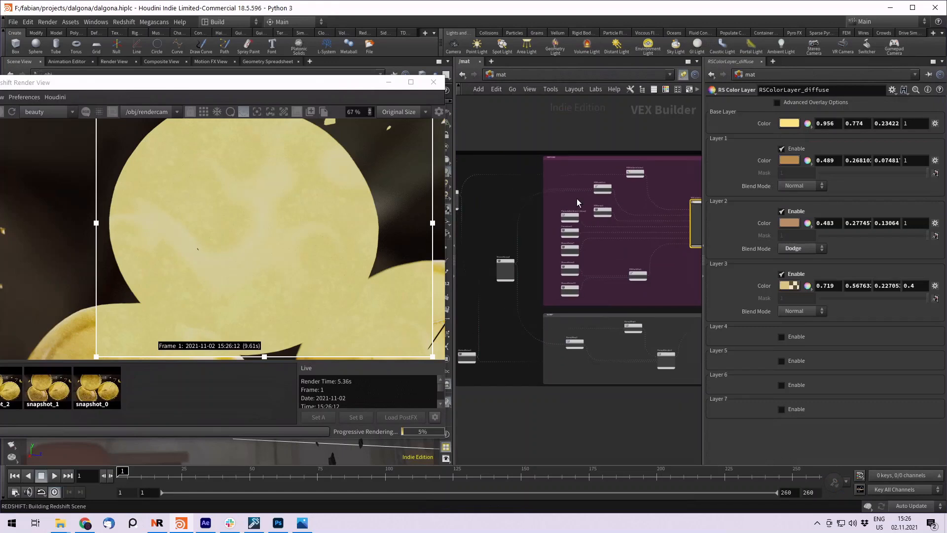
pyautogui.scroll(4, 576, 198)
pyautogui.click(617, 220)
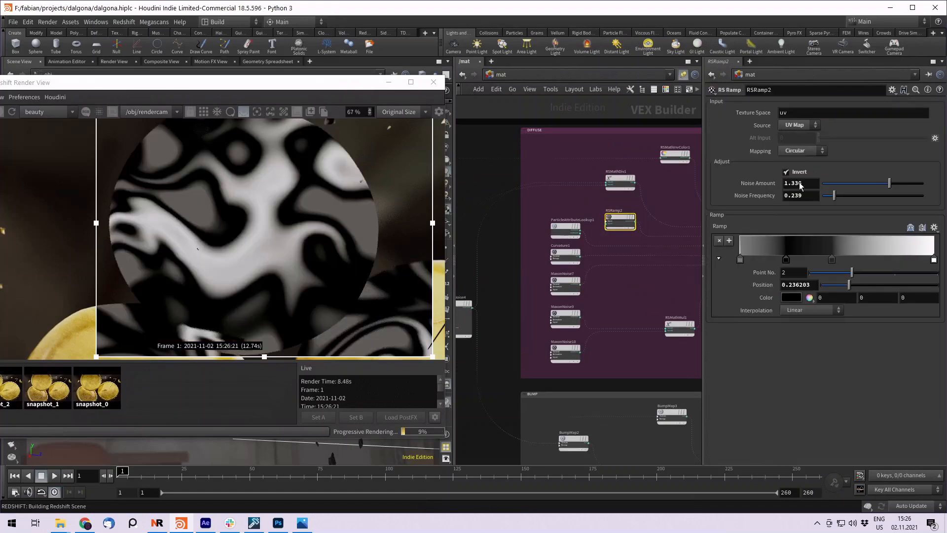
pyautogui.scroll(-3, 673, 182)
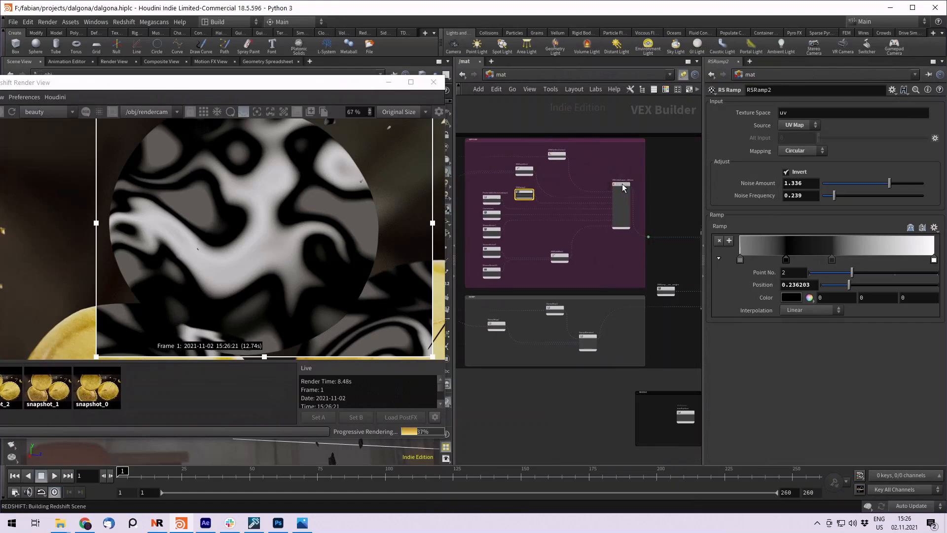
# Step: Return to RSColorLayer_diffuse, re-enable Layer 4, and inspect the attribute lookup node in the DIFFUSE box
pyautogui.click(622, 183)
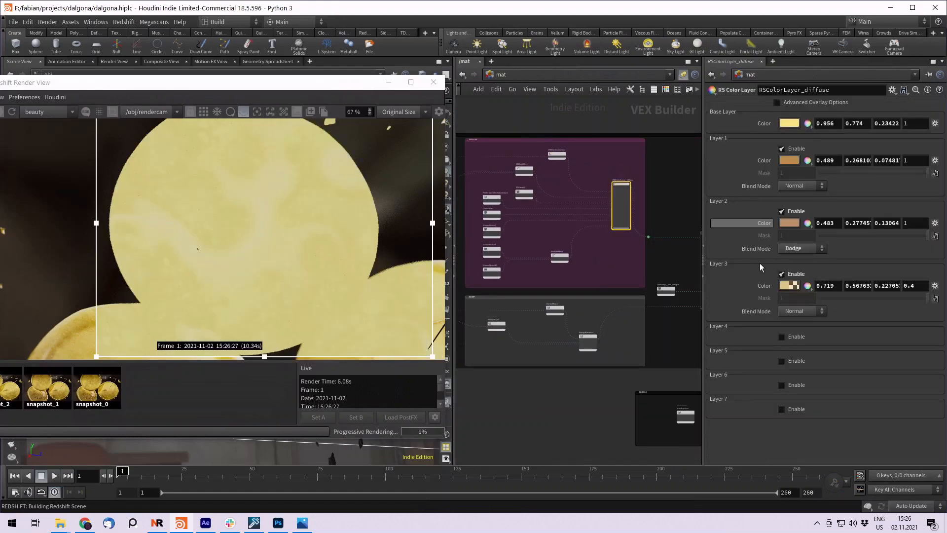
pyautogui.click(781, 337)
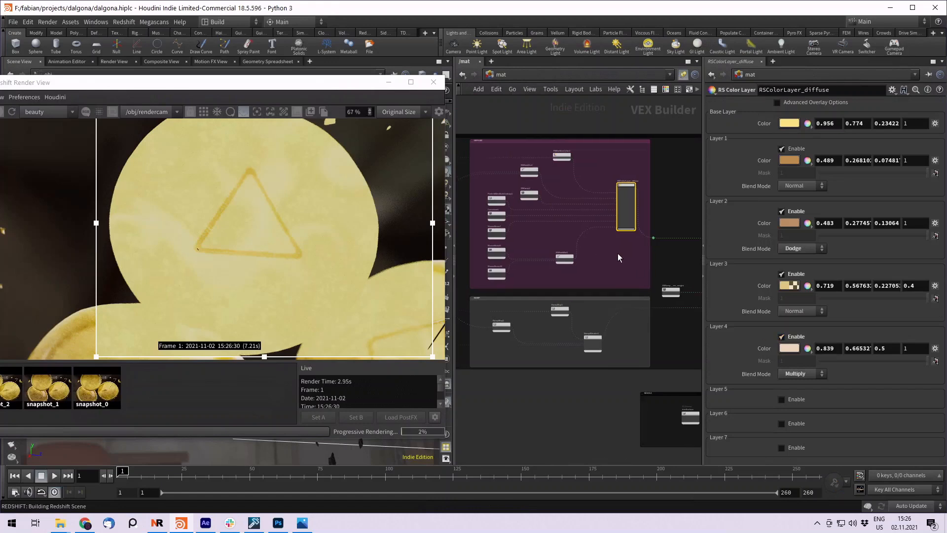
pyautogui.scroll(3, 514, 195)
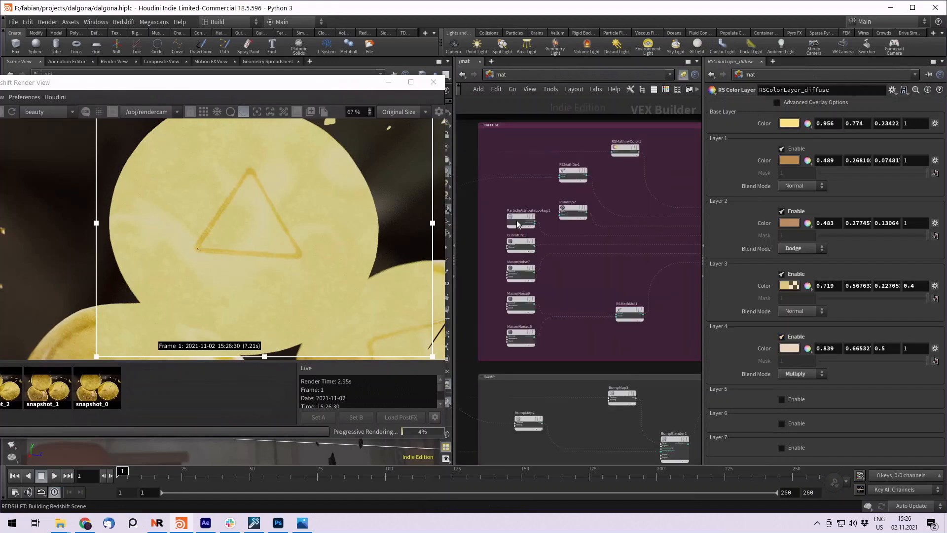
pyautogui.moveTo(516, 215)
pyautogui.scroll(-2, 602, 187)
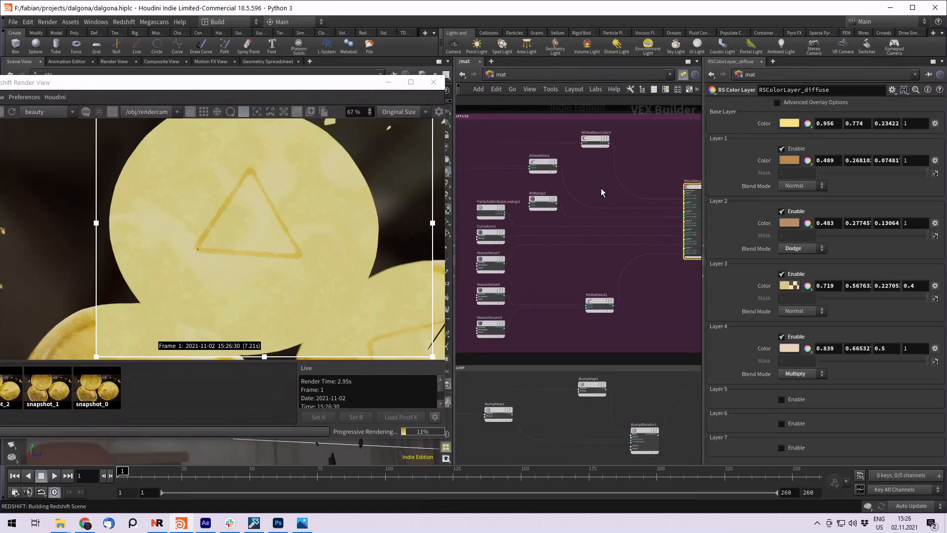
# Step: Re-enable Layer 7 of RSColorLayer_diffuse and bring the dalgonaSurface material back into the network view
pyautogui.click(782, 447)
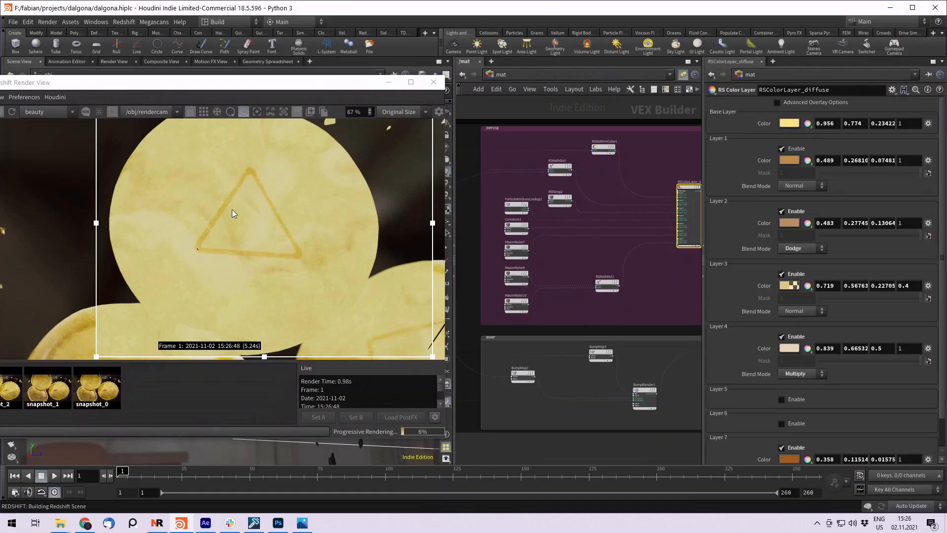
pyautogui.moveTo(683, 299); pyautogui.dragTo(596, 303, button='middle')
pyautogui.moveTo(636, 235); pyautogui.dragTo(611, 226, button='middle')
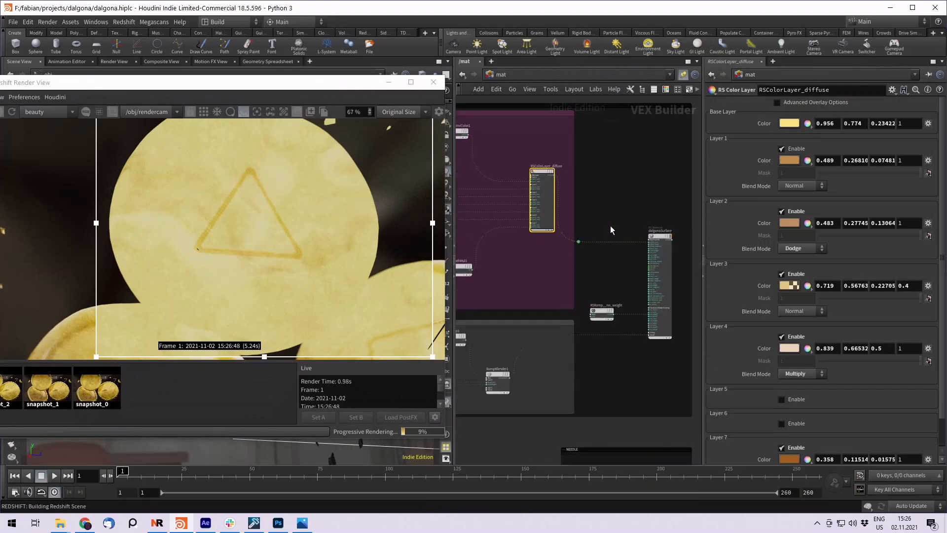
# Step: Select the dalgonaSurface material and review its diffuse, reflection, sheen and refraction base properties
pyautogui.click(659, 235)
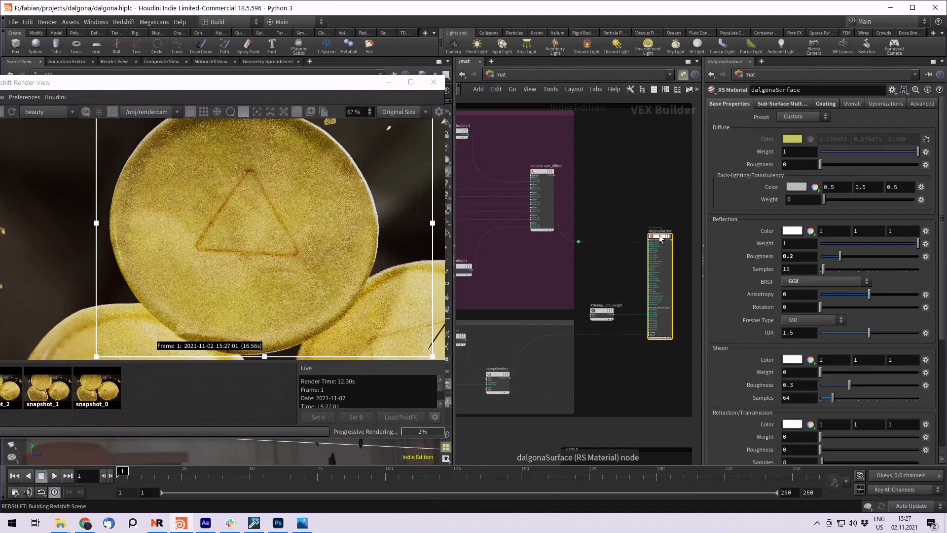
pyautogui.scroll(-4, 646, 164)
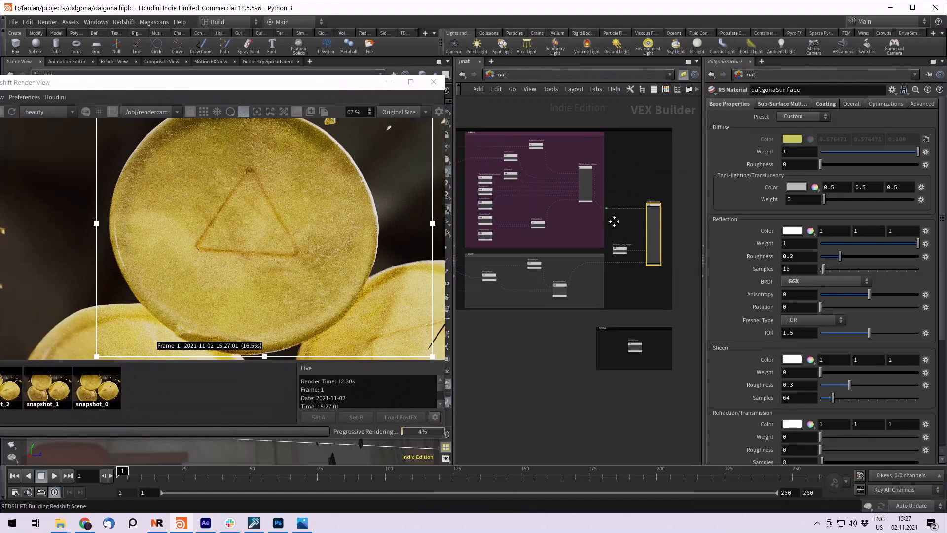
pyautogui.moveTo(621, 233); pyautogui.dragTo(615, 220, button='middle')
pyautogui.scroll(-1, 749, 254)
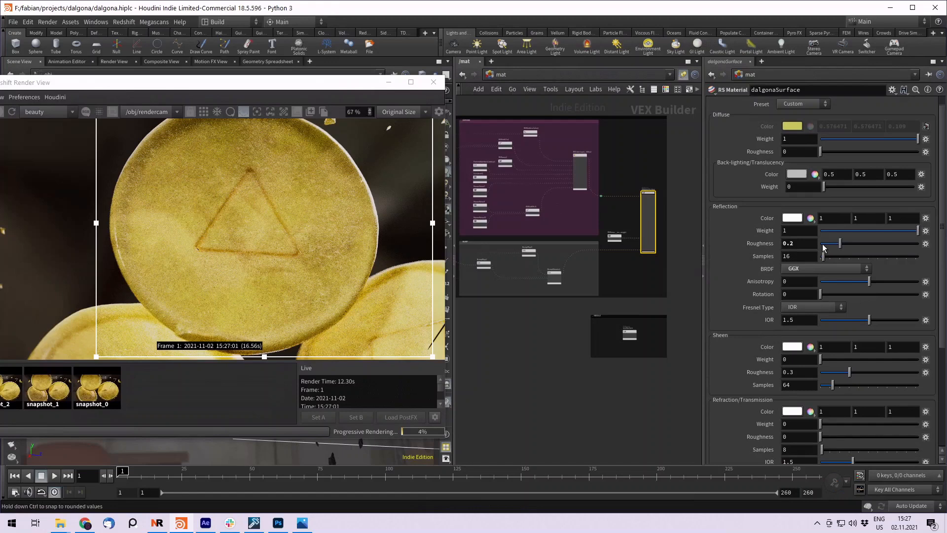
pyautogui.scroll(-6, 747, 241)
pyautogui.scroll(-5, 743, 231)
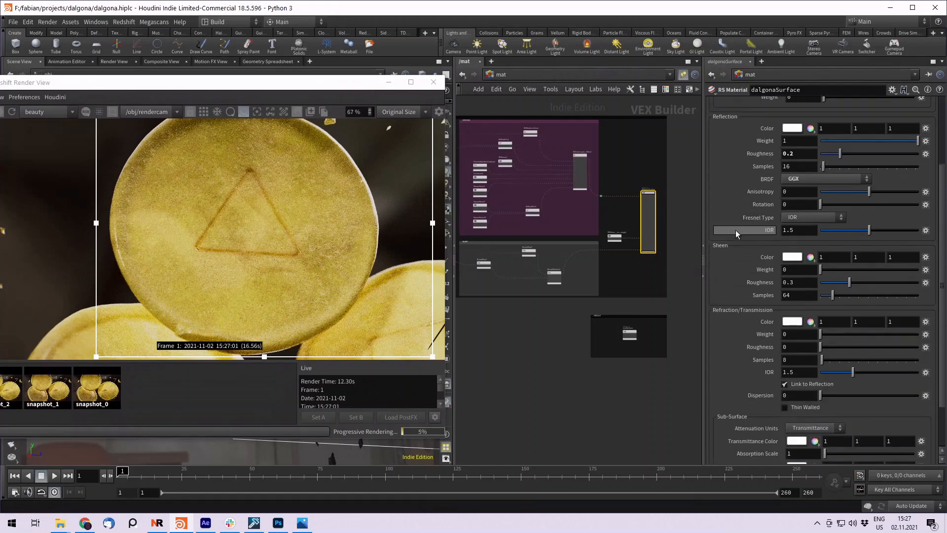
pyautogui.scroll(12, 737, 217)
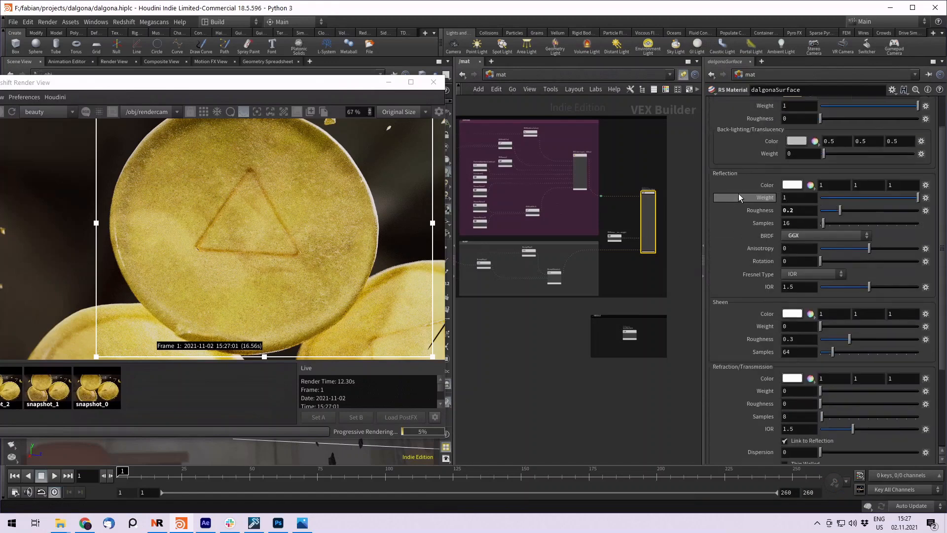
# Step: Review dalgonaSurface's sub-surface multiple scattering settings and preview the RSRamp__ms_weight node on the cookie before returning to the full material
pyautogui.click(776, 104)
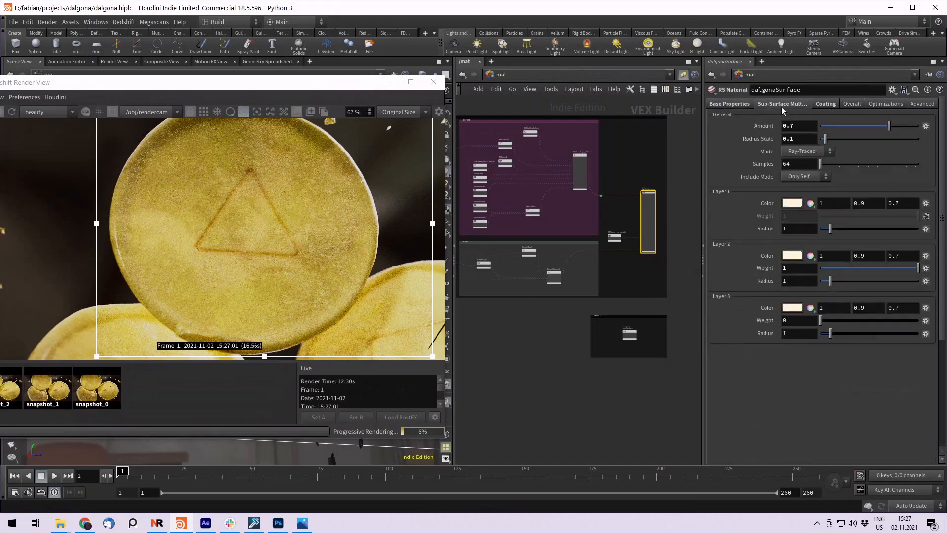
pyautogui.click(802, 127)
pyautogui.scroll(6, 610, 239)
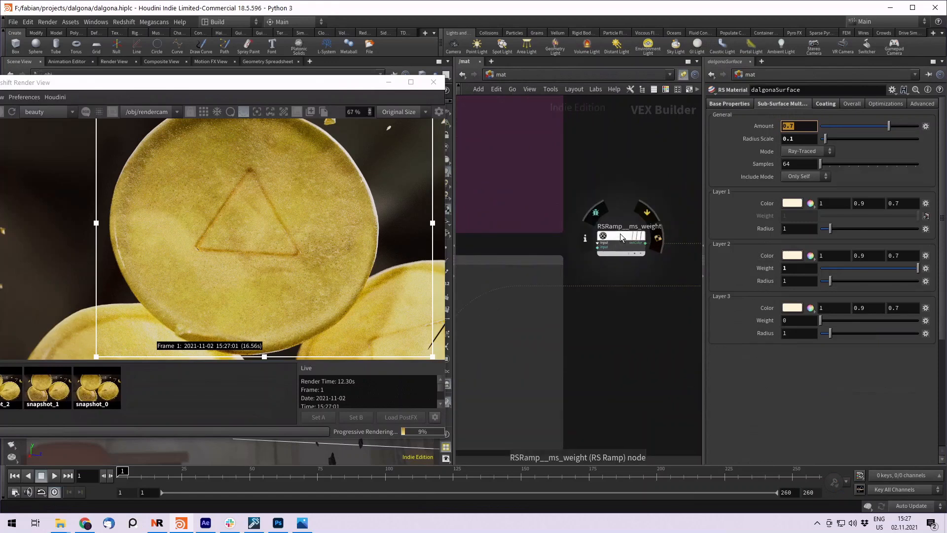
pyautogui.click(620, 233)
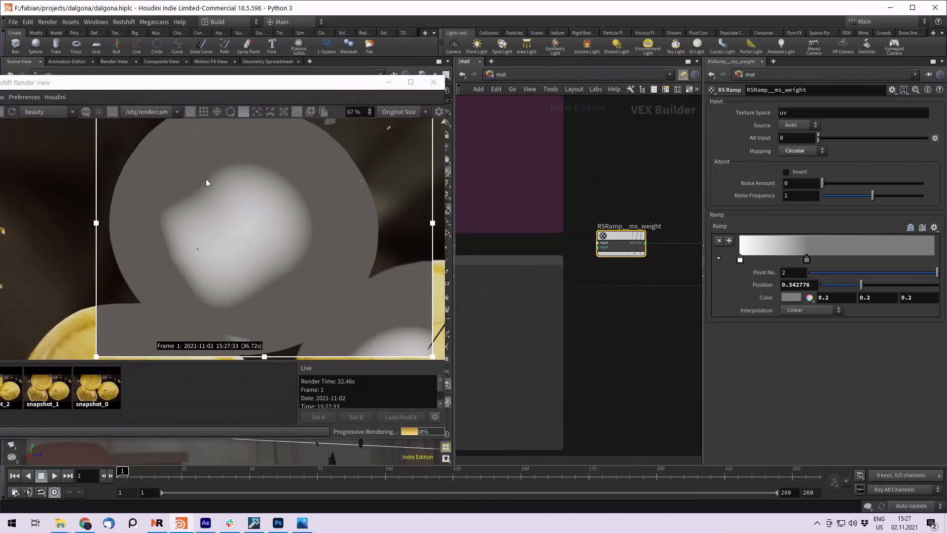
pyautogui.scroll(-5, 602, 197)
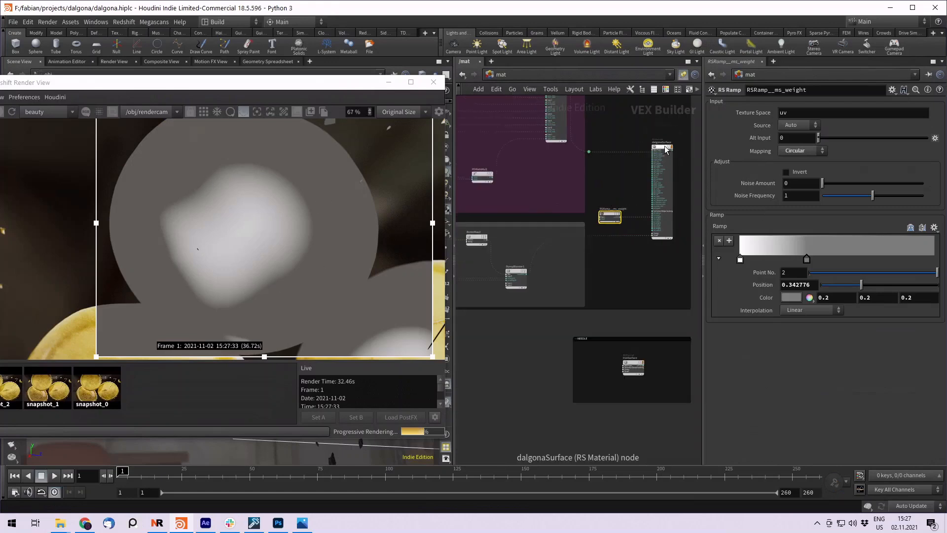
pyautogui.click(673, 155)
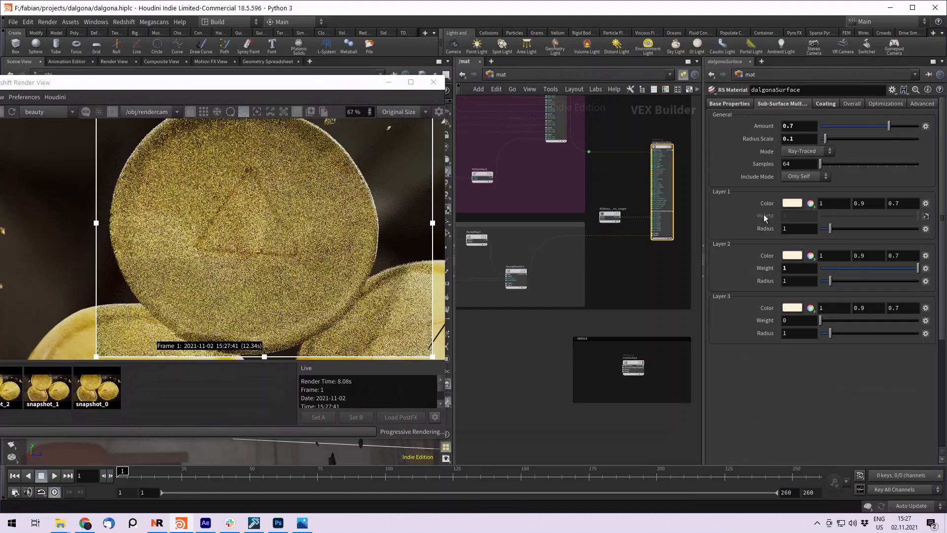
# Step: Preview the BumpBlender1 node and the BumpMap3 node feeding it on the cookie
pyautogui.scroll(-3, 630, 162)
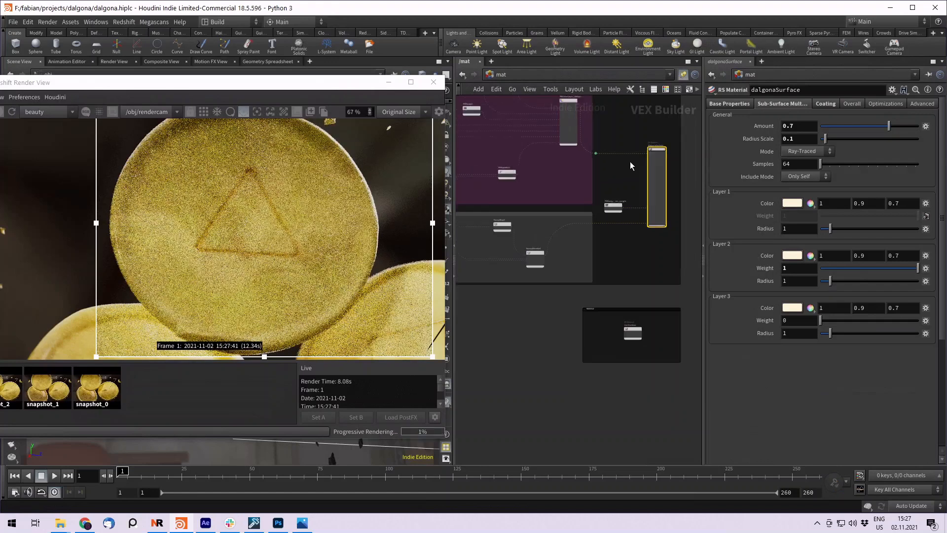
pyautogui.moveTo(624, 172); pyautogui.dragTo(638, 162, button='middle')
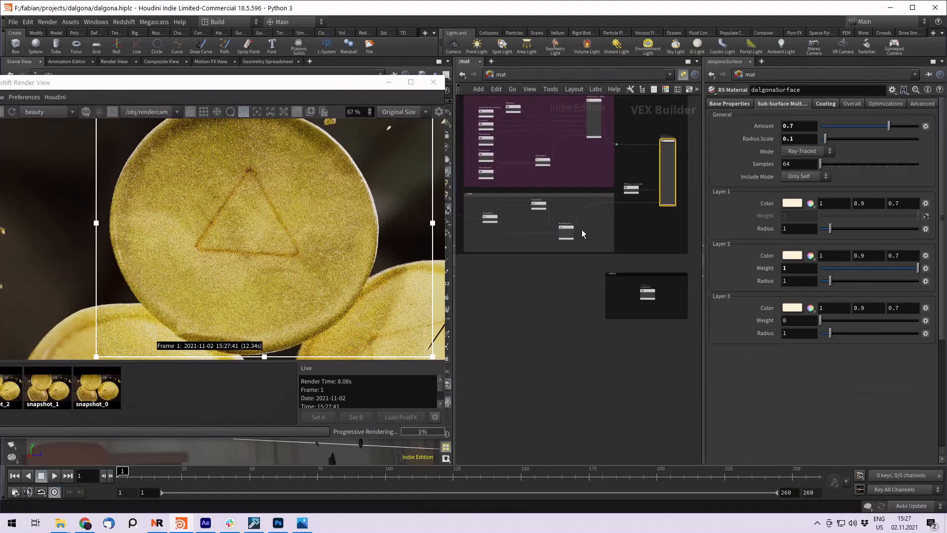
pyautogui.scroll(4, 582, 231)
pyautogui.scroll(3, 614, 233)
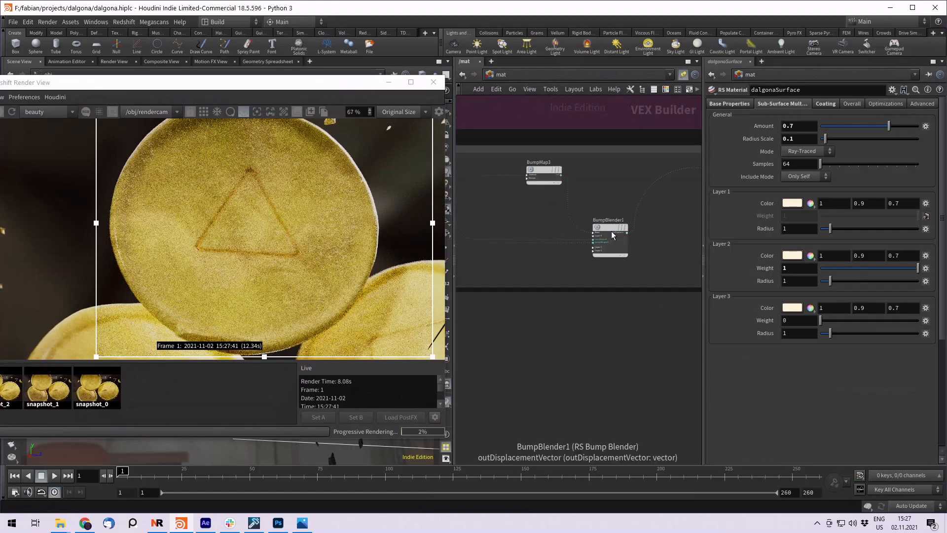
pyautogui.click(611, 227)
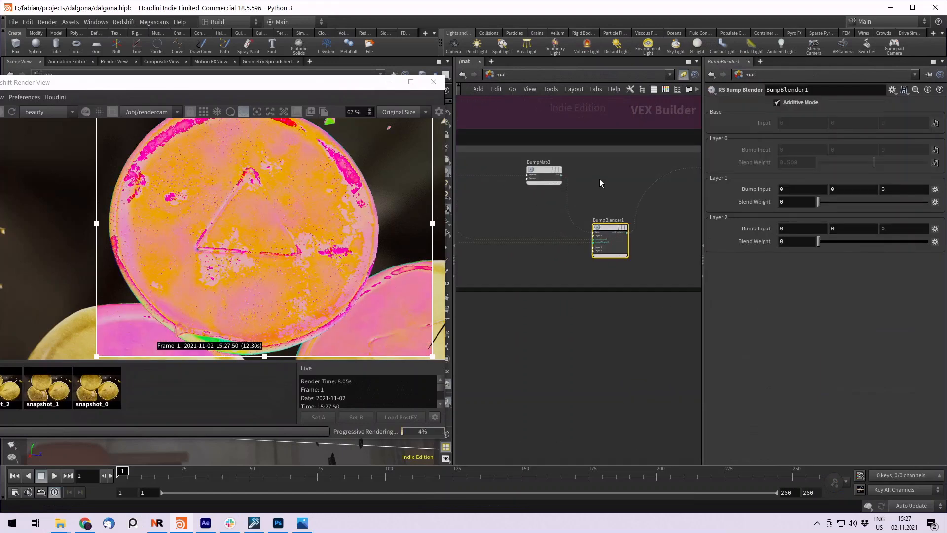
pyautogui.moveTo(545, 174); pyautogui.dragTo(598, 191, button='middle')
pyautogui.click(598, 191)
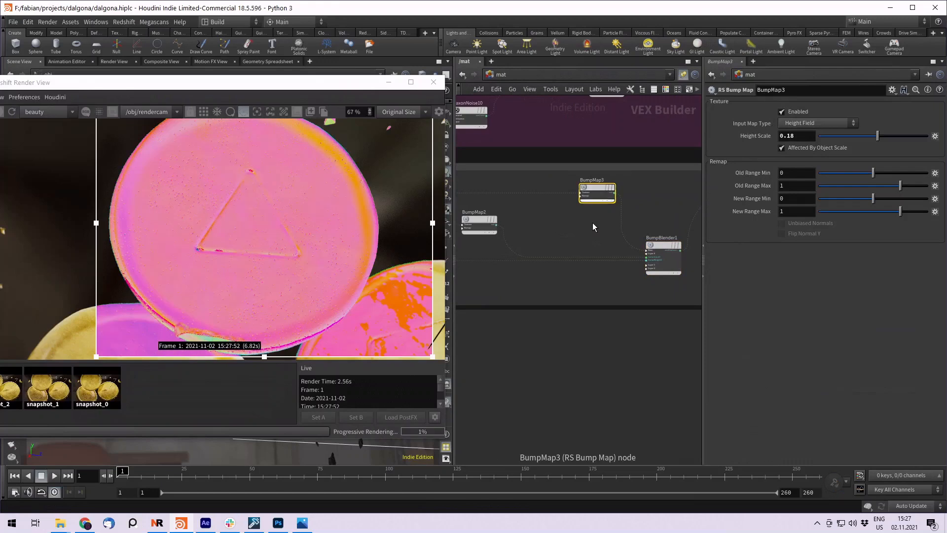
# Step: Select the MaxonNoise5 node outside the boxes and examine its fine Voronoi 1 noise pattern up close in the render
pyautogui.scroll(-3, 593, 223)
pyautogui.scroll(-1, 565, 195)
pyautogui.moveTo(567, 196); pyautogui.dragTo(567, 260, button='middle')
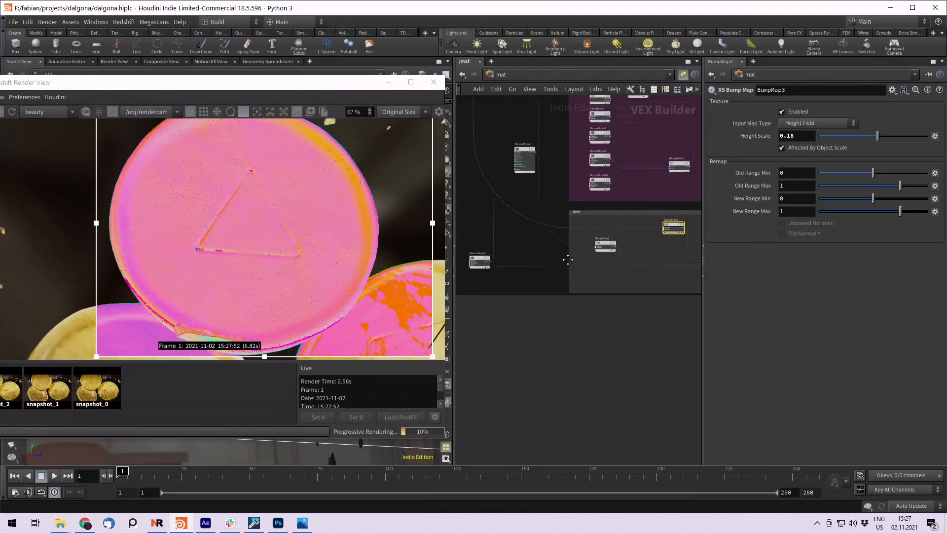
pyautogui.moveTo(512, 158); pyautogui.dragTo(532, 186, button='middle')
pyautogui.click(480, 151)
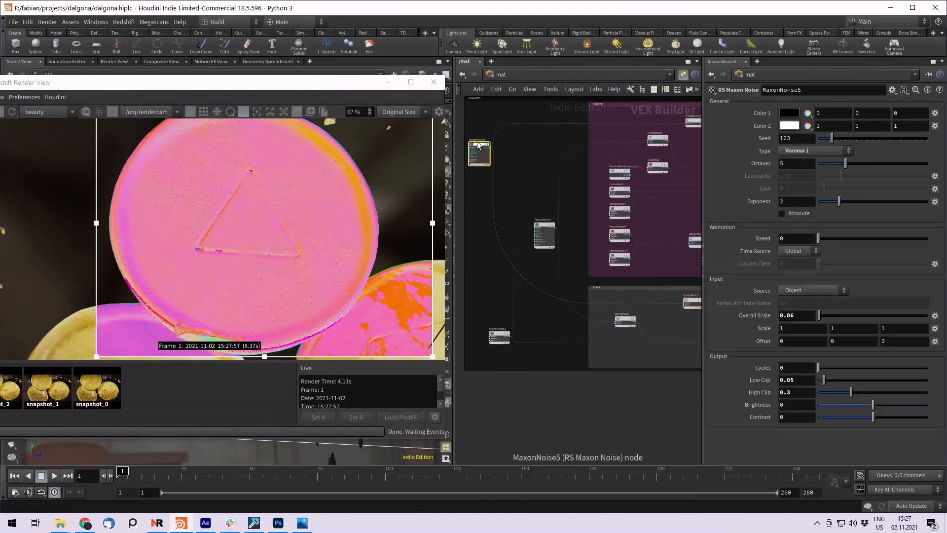
pyautogui.scroll(1, 268, 252)
pyautogui.scroll(6, 212, 243)
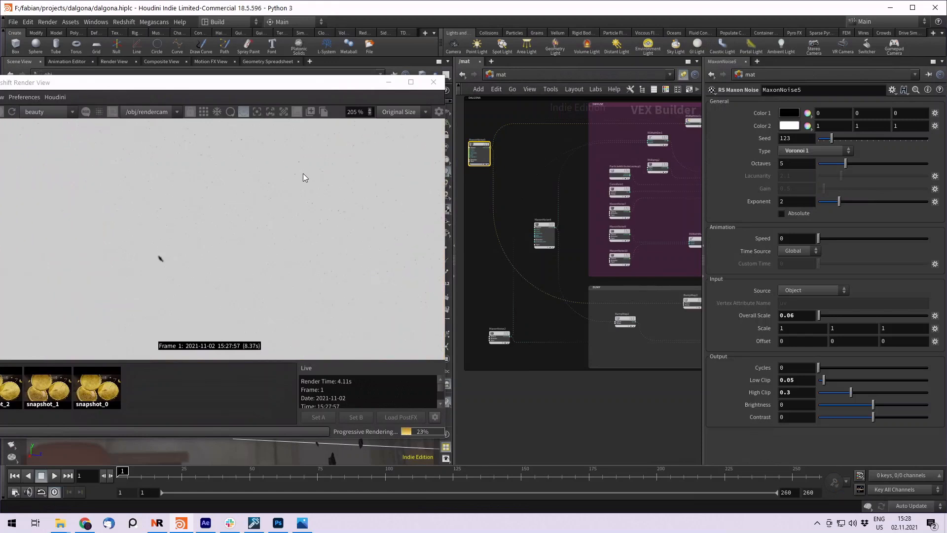
pyautogui.scroll(-4, 296, 177)
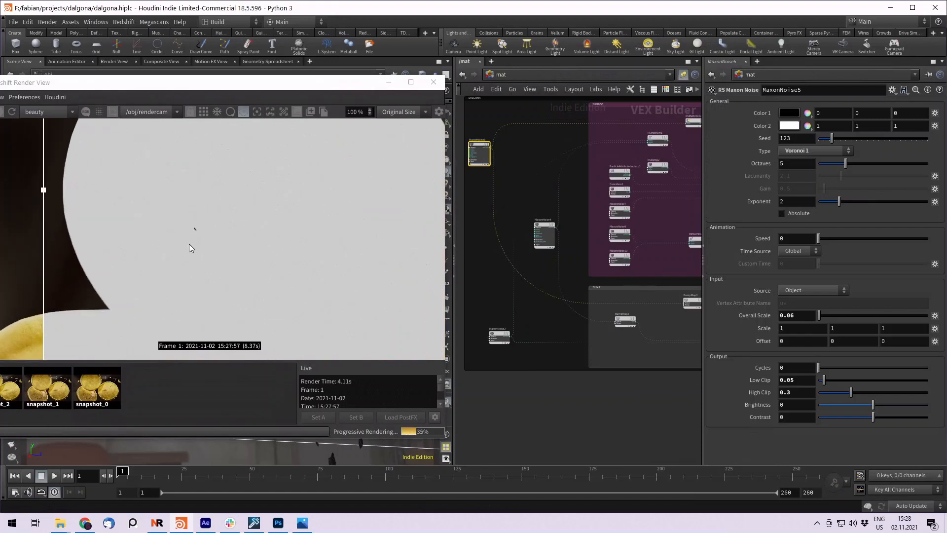
pyautogui.scroll(-1, 238, 277)
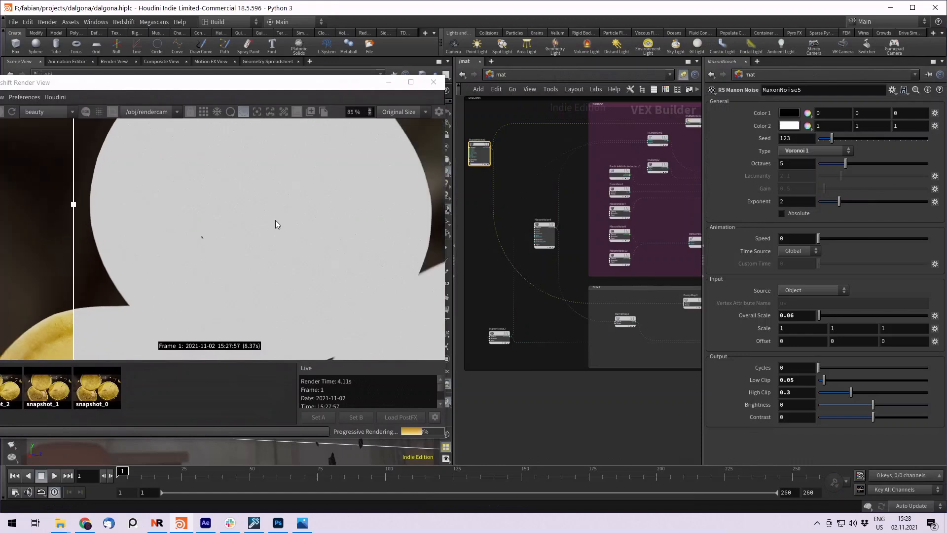
pyautogui.scroll(1, 275, 207)
pyautogui.scroll(3, 242, 205)
pyautogui.scroll(-3, 253, 205)
pyautogui.scroll(3, 251, 205)
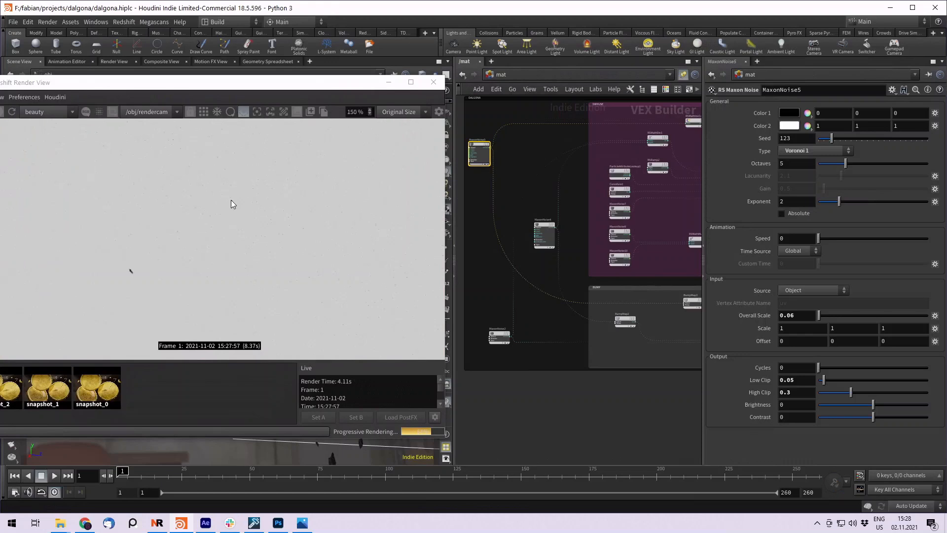
pyautogui.scroll(-4, 232, 199)
# Step: Preview the MaxonNoise2 node's Wavy turbulence pattern across the whole cookie
pyautogui.moveTo(543, 326); pyautogui.dragTo(521, 292, button='middle')
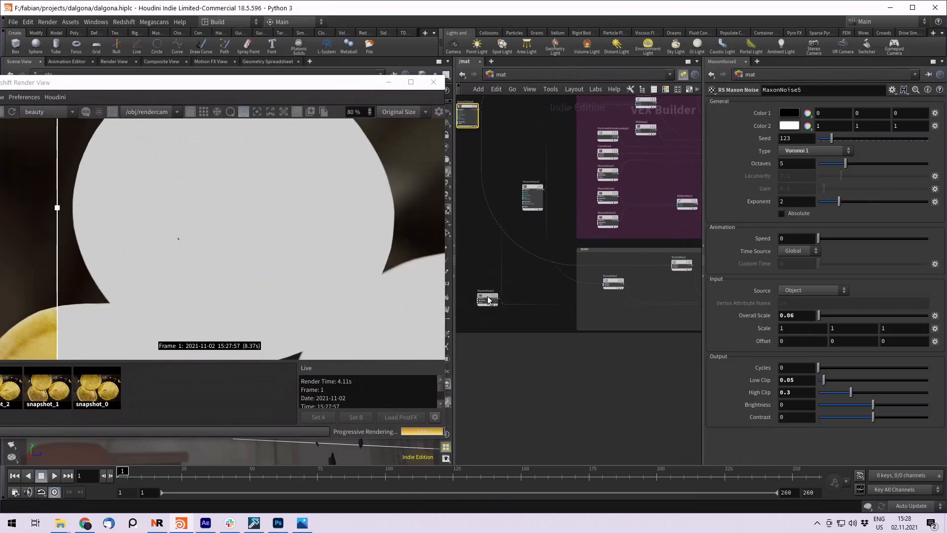
pyautogui.click(488, 299)
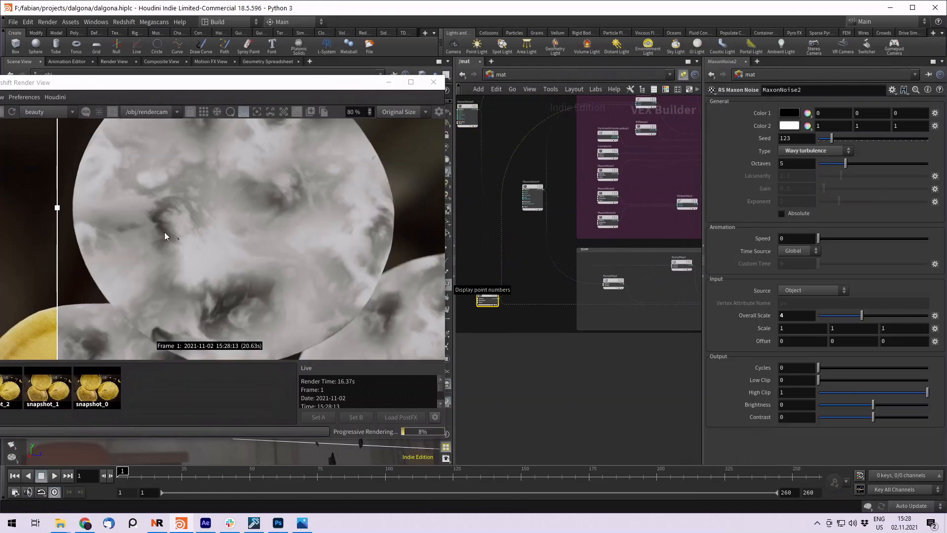
pyautogui.scroll(-2, 241, 207)
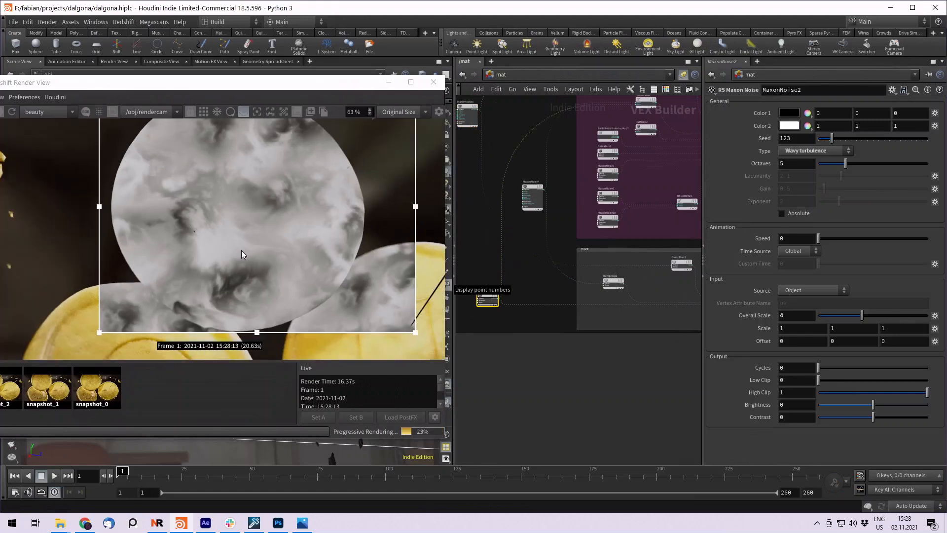
pyautogui.scroll(-1, 224, 193)
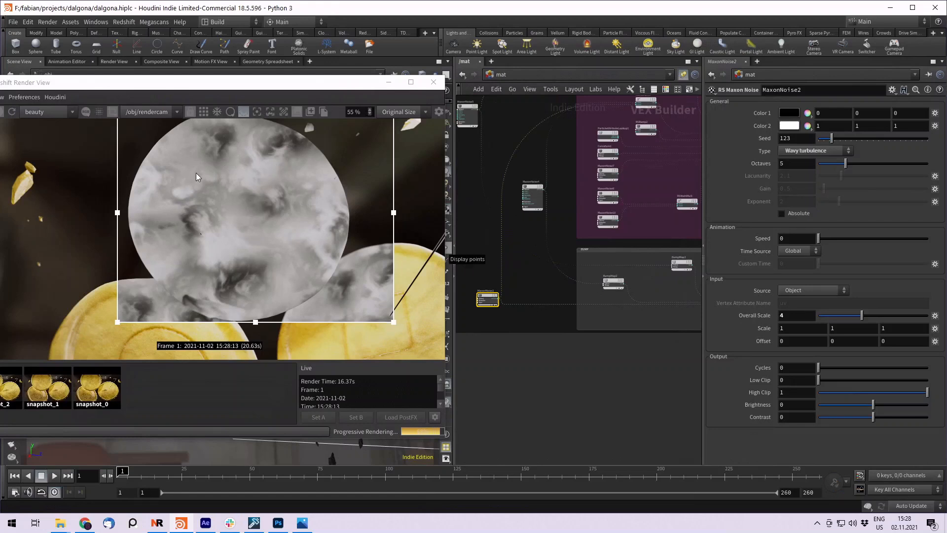
# Step: Select dalgonaSurface again to render the full material, and locate the ironSurface material in the NEEDLE box
pyautogui.scroll(-5, 615, 318)
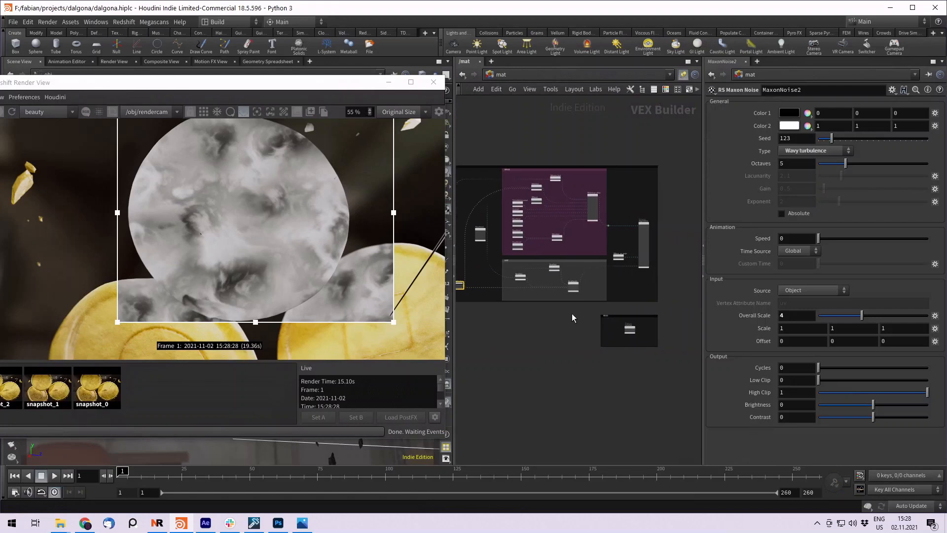
pyautogui.scroll(3, 641, 223)
pyautogui.click(641, 223)
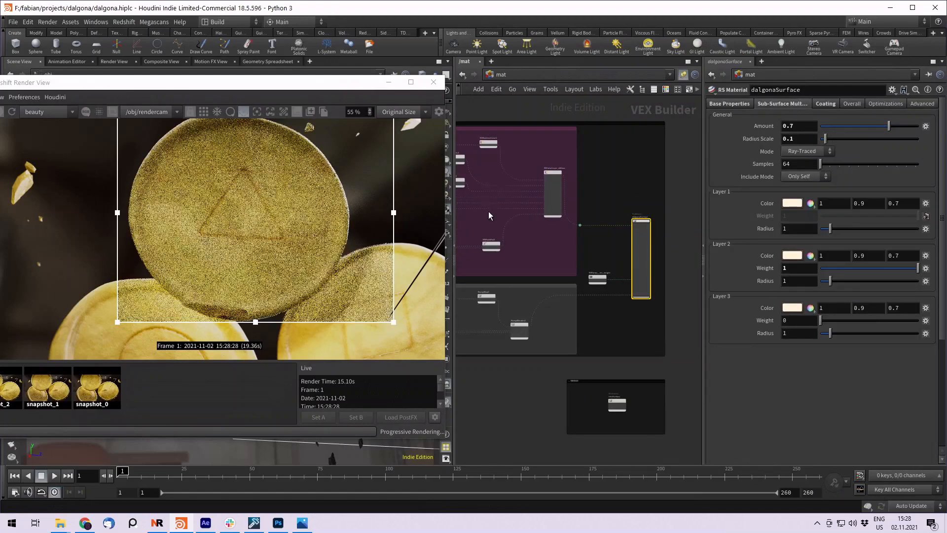
pyautogui.scroll(4, 683, 391)
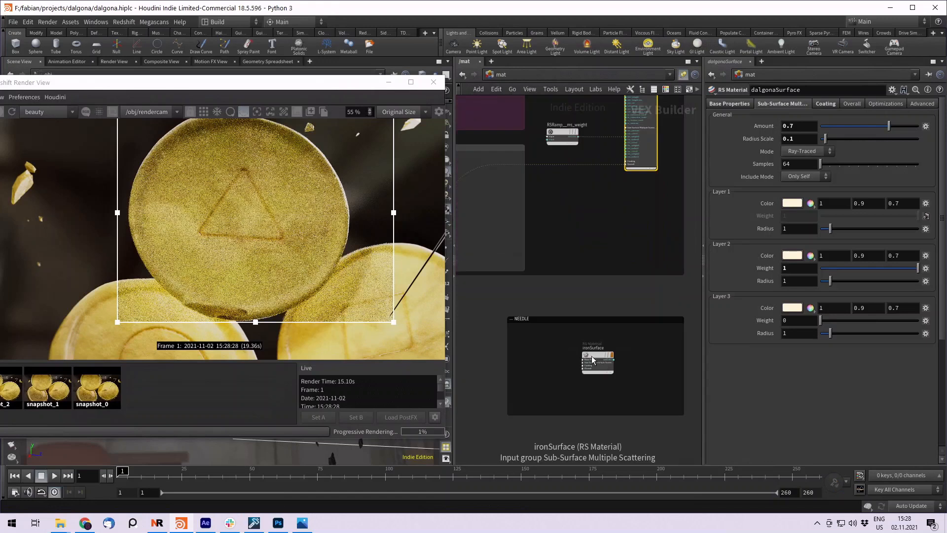
pyautogui.moveTo(683, 379); pyautogui.dragTo(663, 377, button='middle')
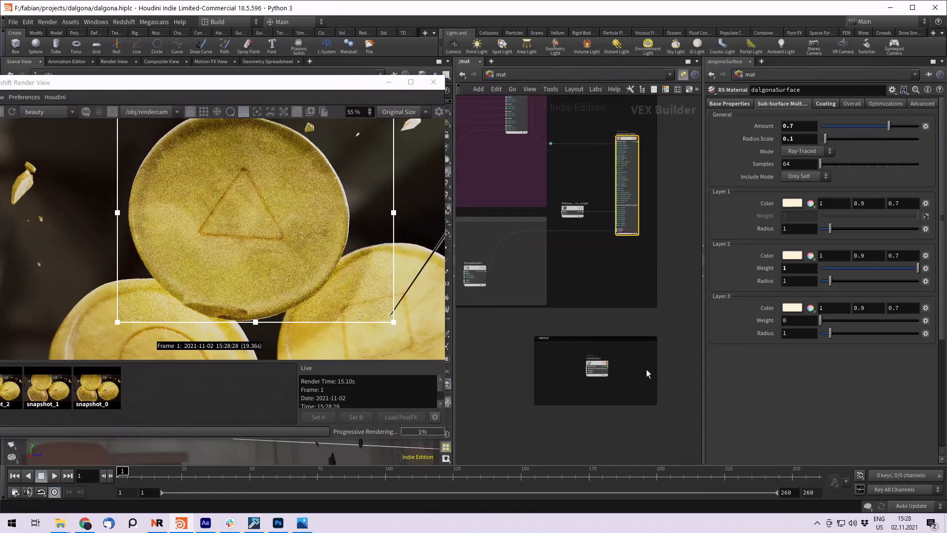
# Step: Move the Redshift Render View fully on screen and inspect the complete cookie material, both as a whole and up close
pyautogui.scroll(-2, 305, 230)
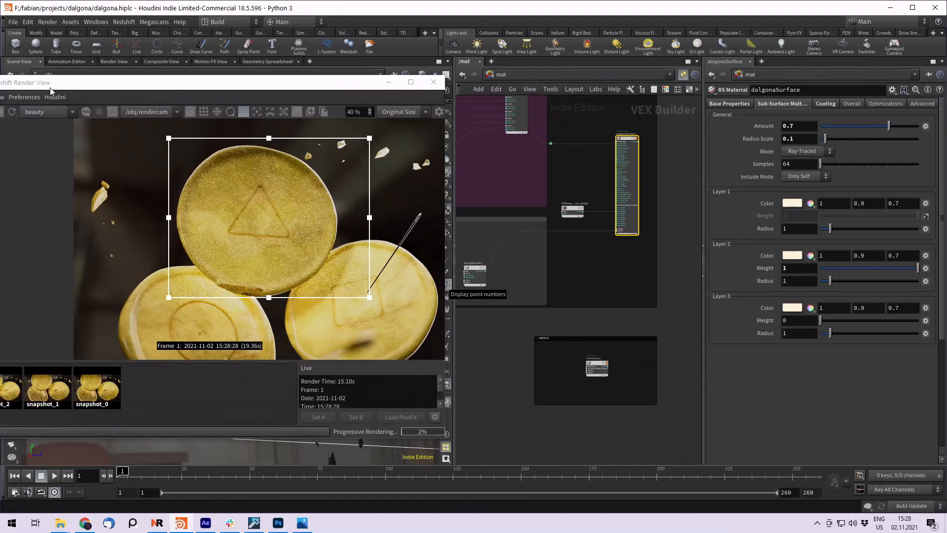
pyautogui.moveTo(50, 88); pyautogui.dragTo(102, 89)
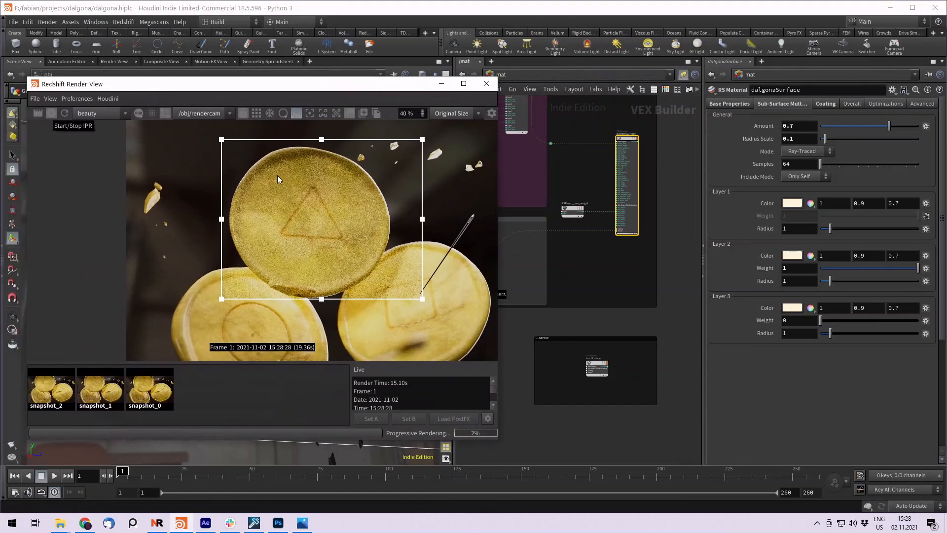
pyautogui.scroll(-1, 277, 176)
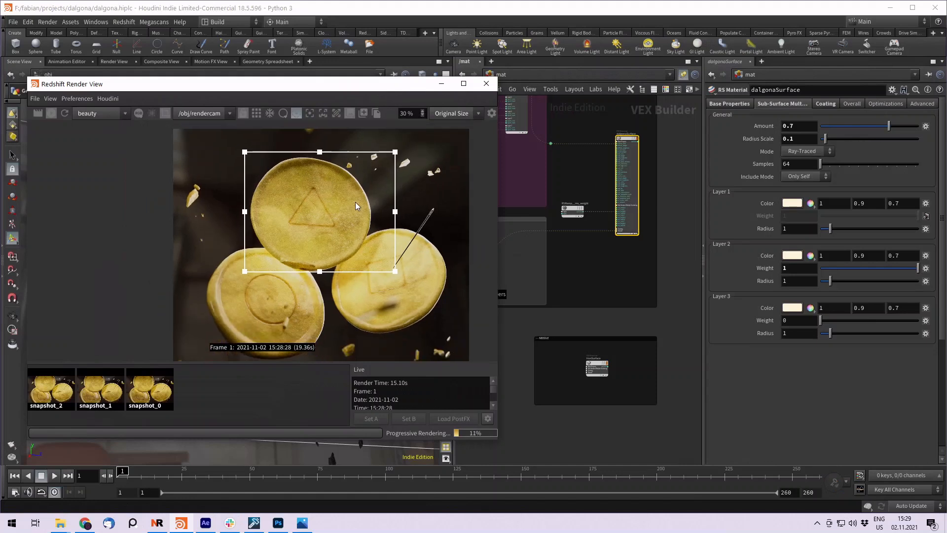
pyautogui.scroll(3, 296, 217)
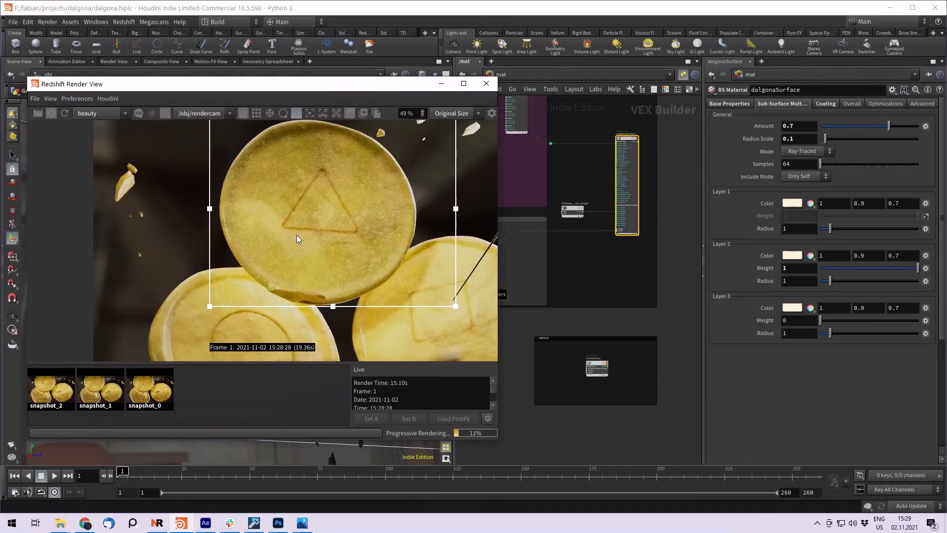
pyautogui.scroll(1, 318, 255)
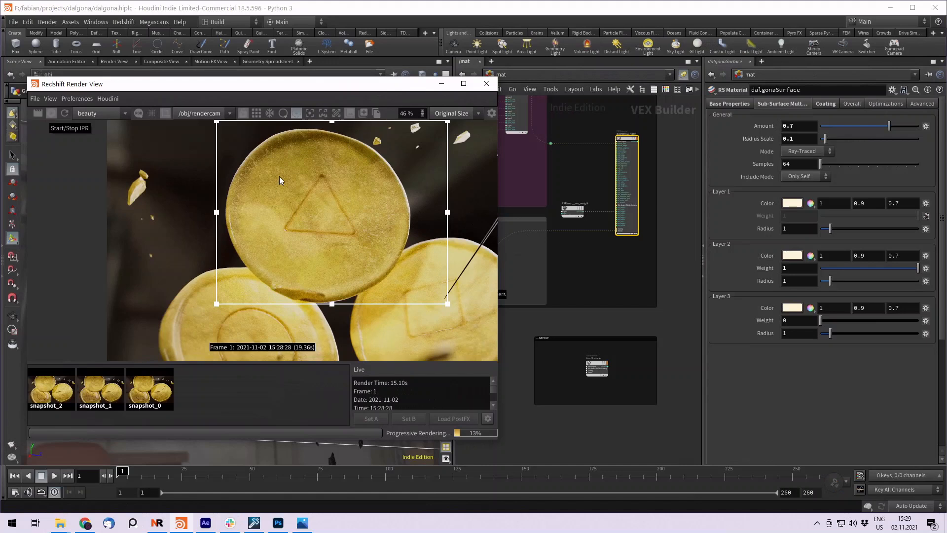
pyautogui.scroll(10, 296, 212)
pyautogui.scroll(1, 294, 227)
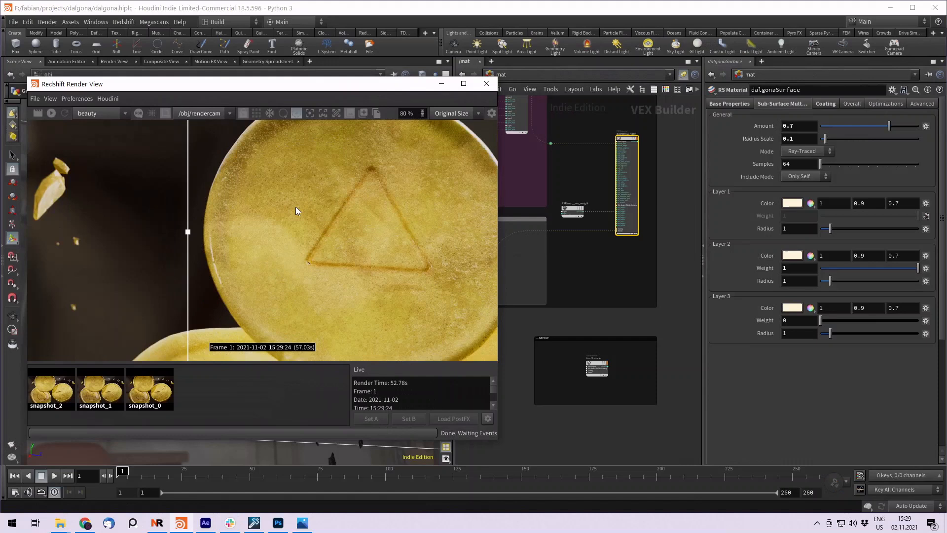
# Step: Switch to After Effects, minimize the Redshift Render View, and bring up the dalgona composition's layers in an enlarged timeline
pyautogui.scroll(-10, 295, 206)
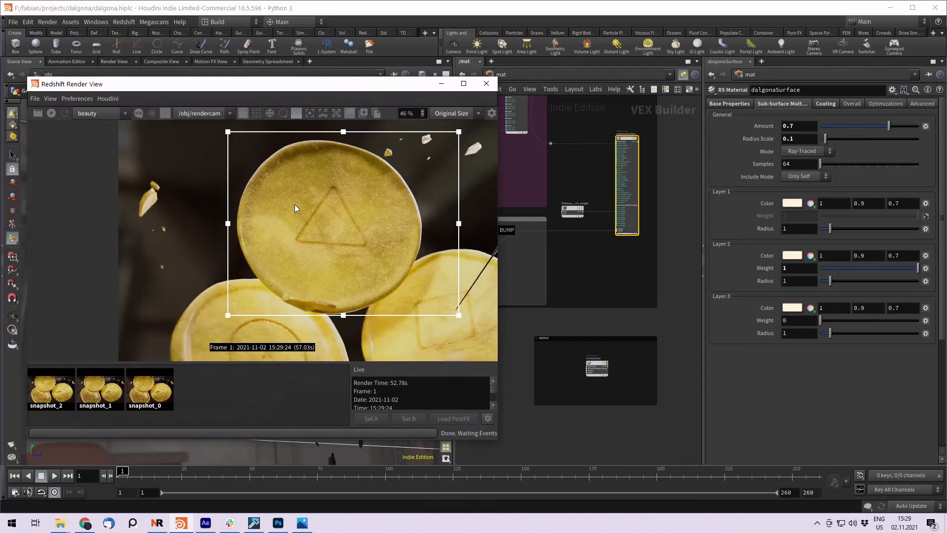
pyautogui.click(213, 525)
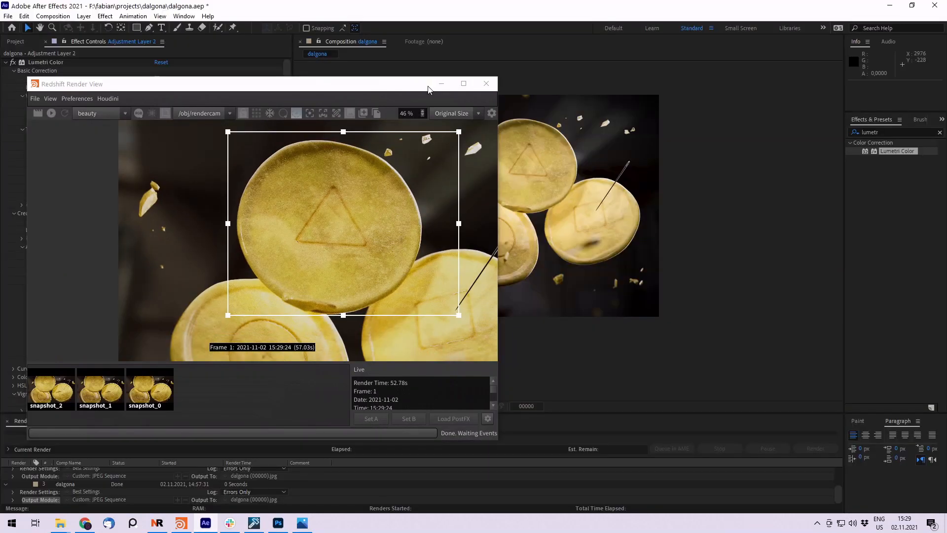
pyautogui.click(441, 83)
pyautogui.click(206, 524)
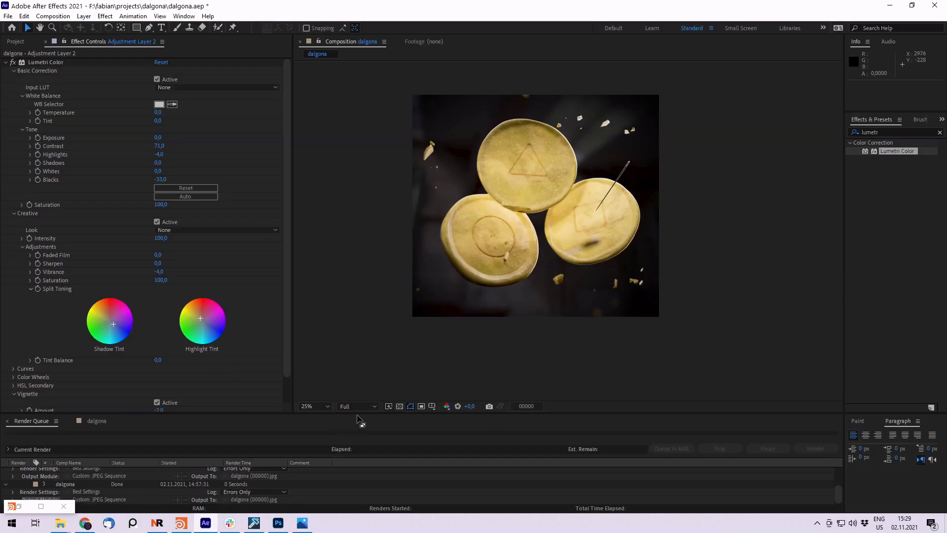
pyautogui.moveTo(359, 420); pyautogui.dragTo(360, 300)
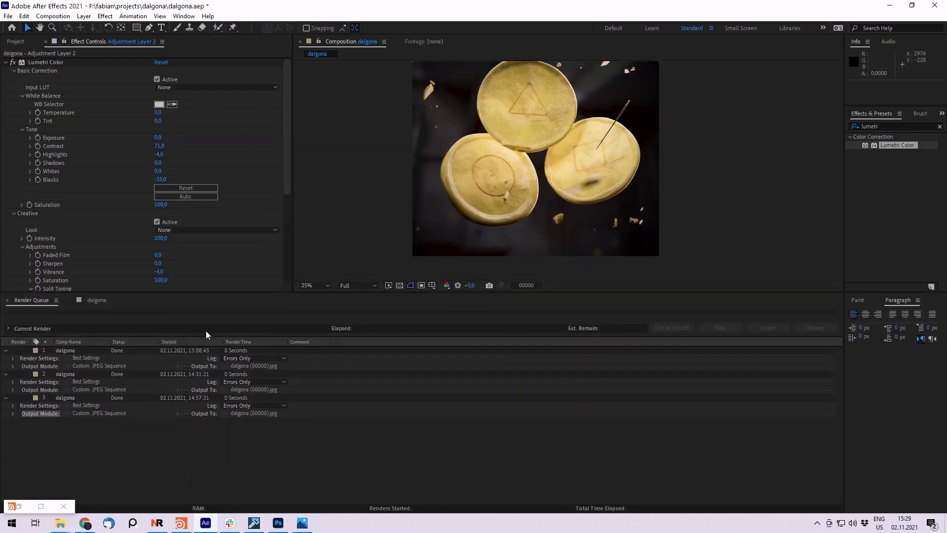
pyautogui.click(96, 301)
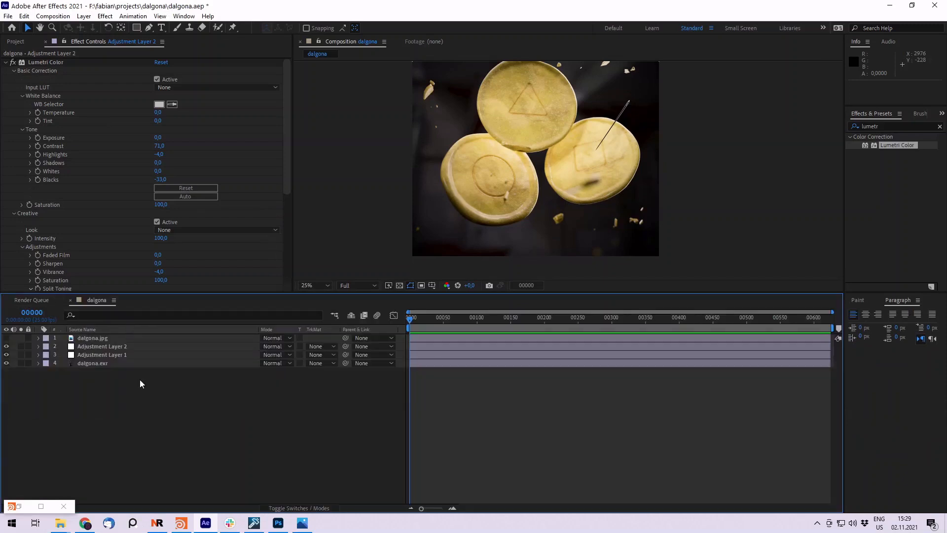
# Step: Toggle the visibility of Adjustment Layer 2 repeatedly to compare the full dalgona image with and without its Lumetri Color grade
pyautogui.click(6, 346)
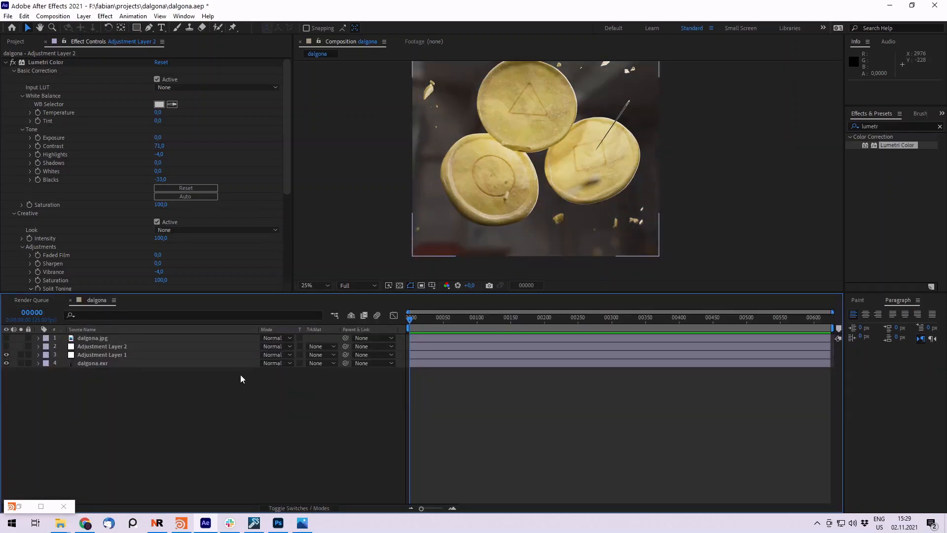
pyautogui.moveTo(499, 294); pyautogui.dragTo(498, 354)
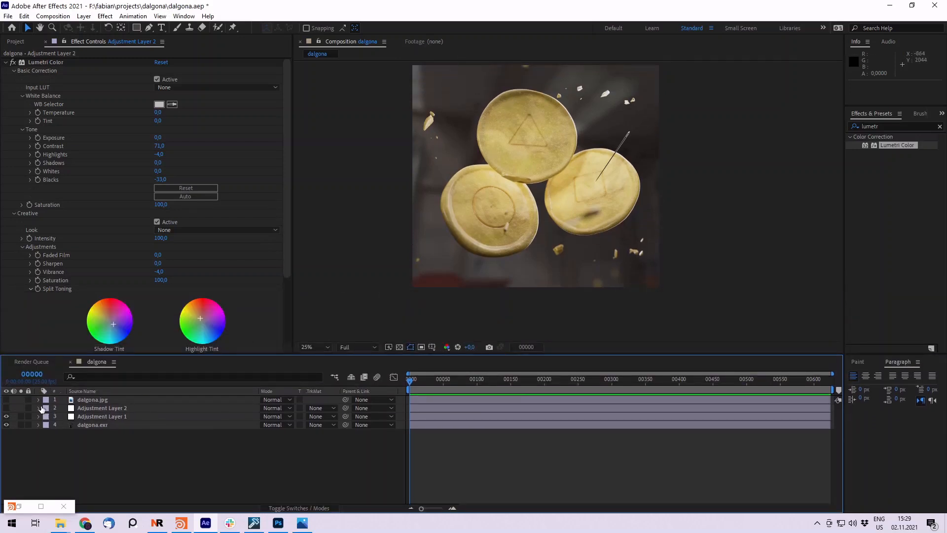
pyautogui.click(6, 409)
pyautogui.click(6, 409)
pyautogui.click(7, 408)
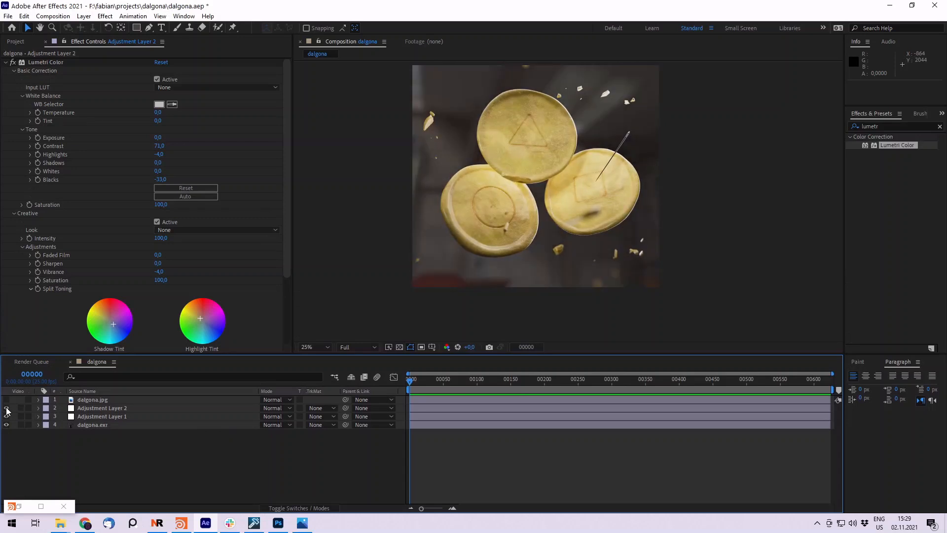